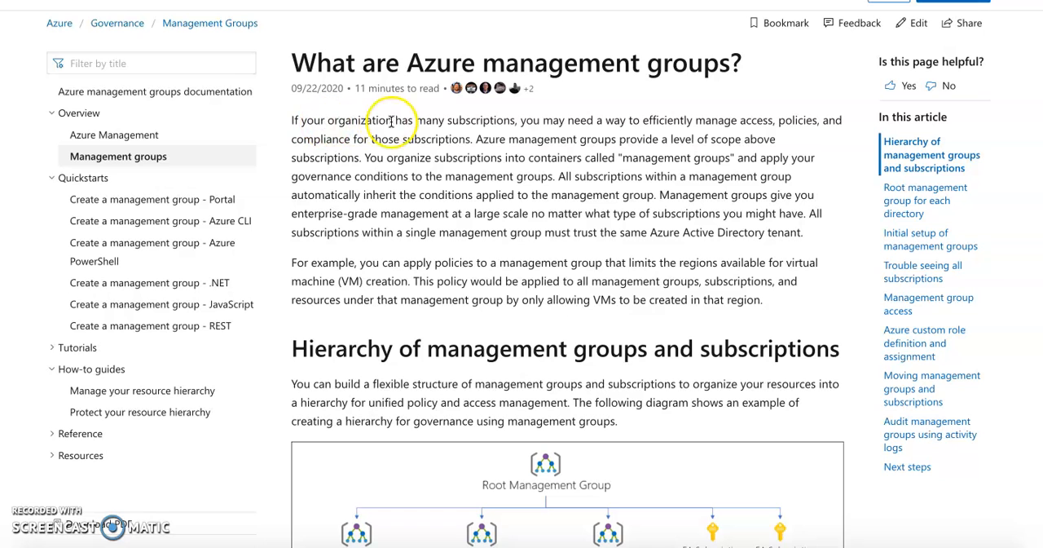
Read the introduction of the Azure management groups article, highlighting the key terms on subscriptions, access and management groups.
double_click(480, 121)
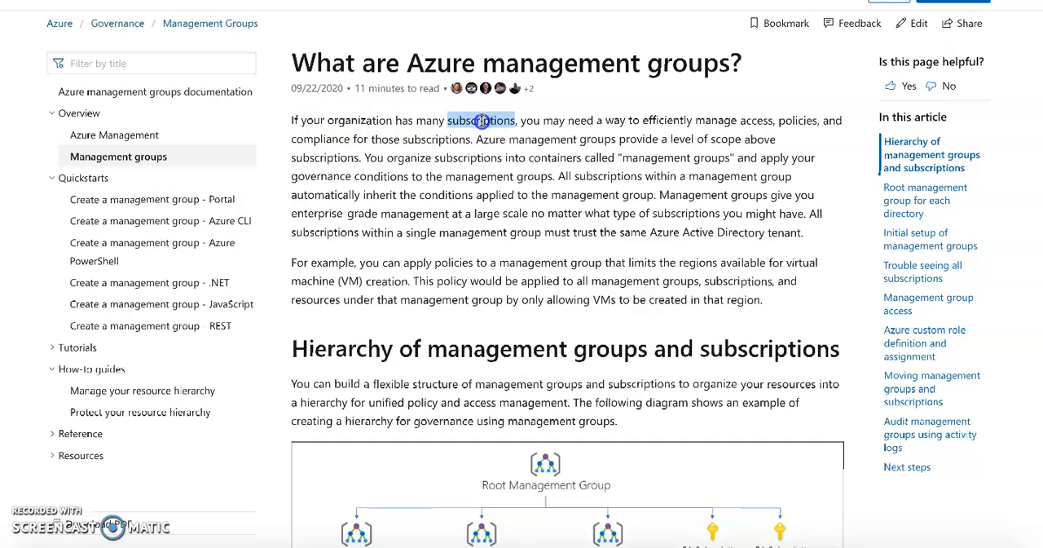
double_click(617, 121)
double_click(756, 121)
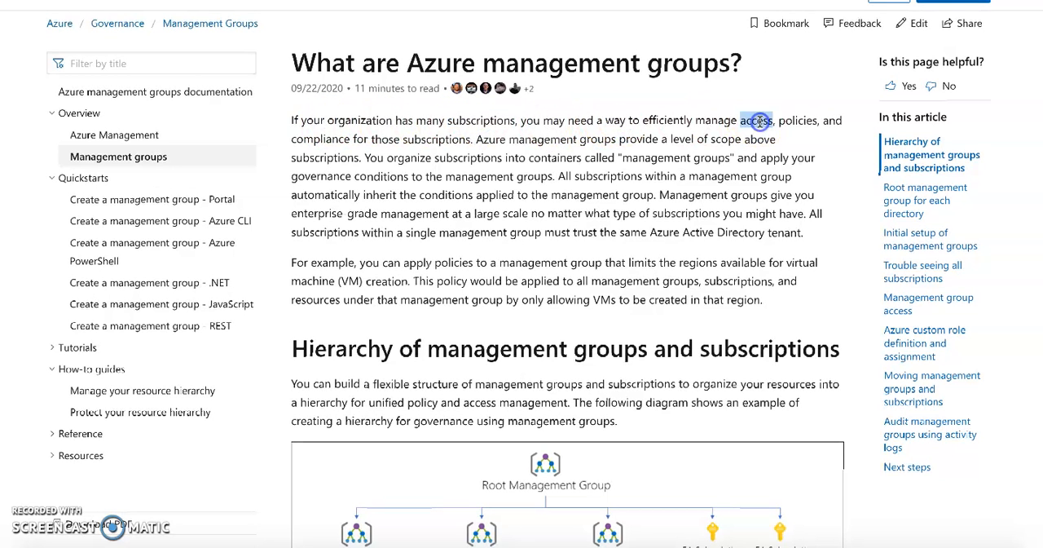
double_click(424, 139)
left_click(561, 140)
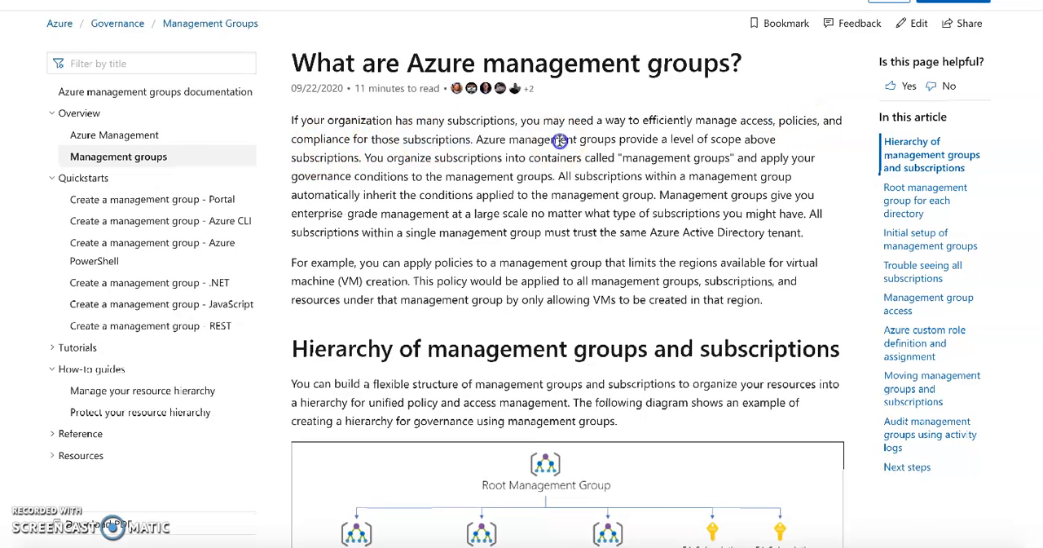
double_click(560, 140)
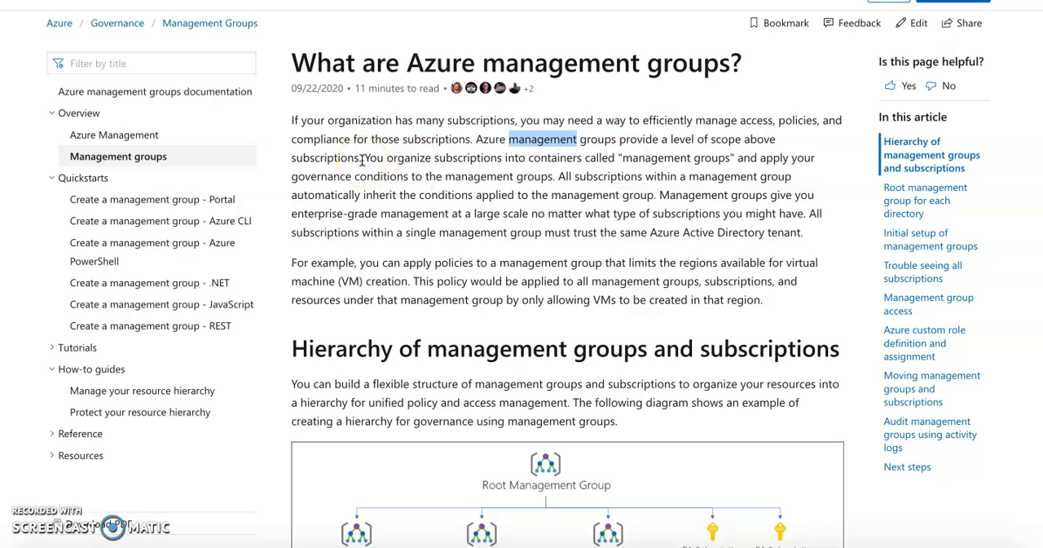
double_click(465, 158)
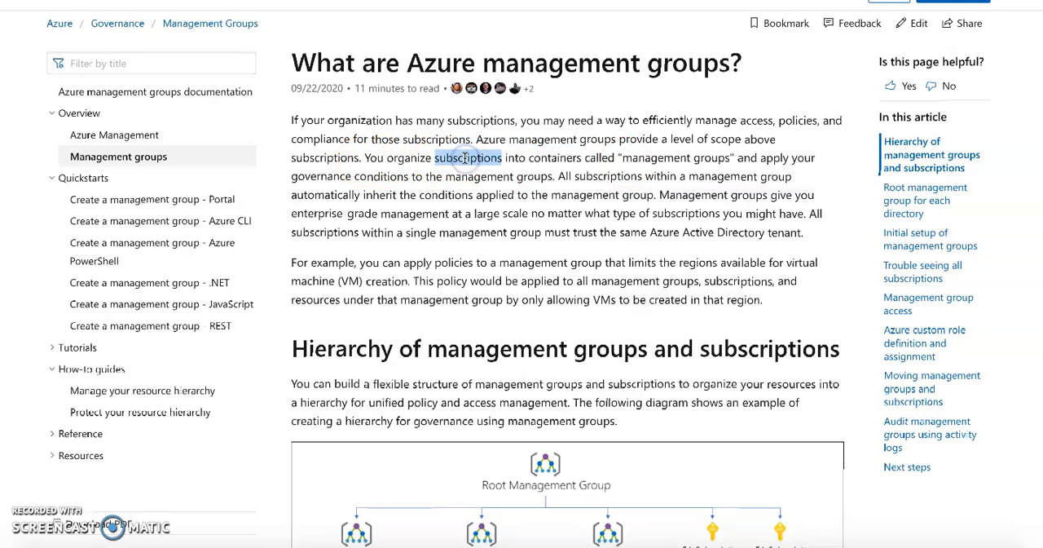
left_click(551, 160)
double_click(551, 159)
double_click(645, 158)
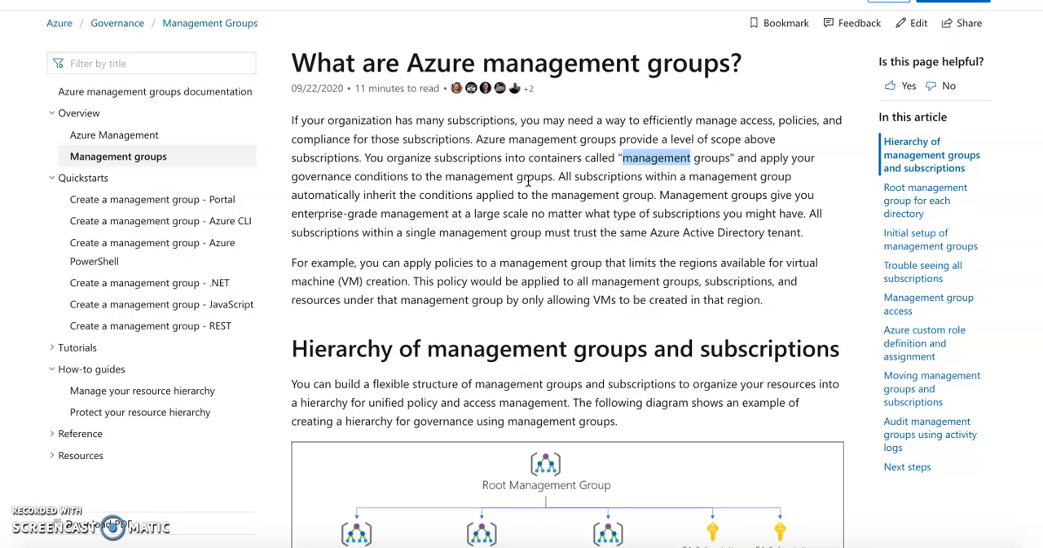
Examine the diagram of the management group and subscription hierarchy, from the Root Management Group down to its subscriptions.
scroll(528, 181, "down", 2)
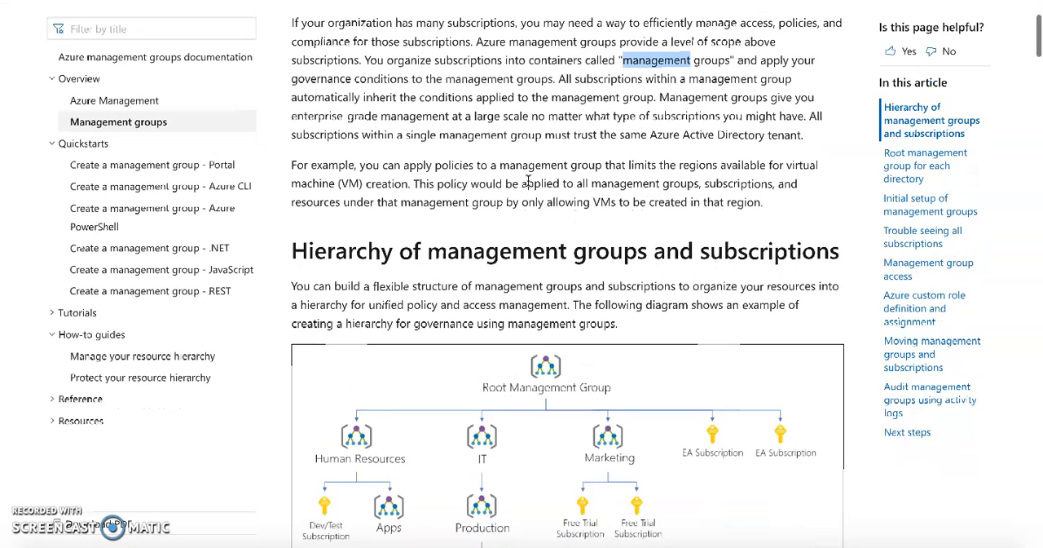
scroll(528, 181, "up", 1)
scroll(528, 181, "down", 1)
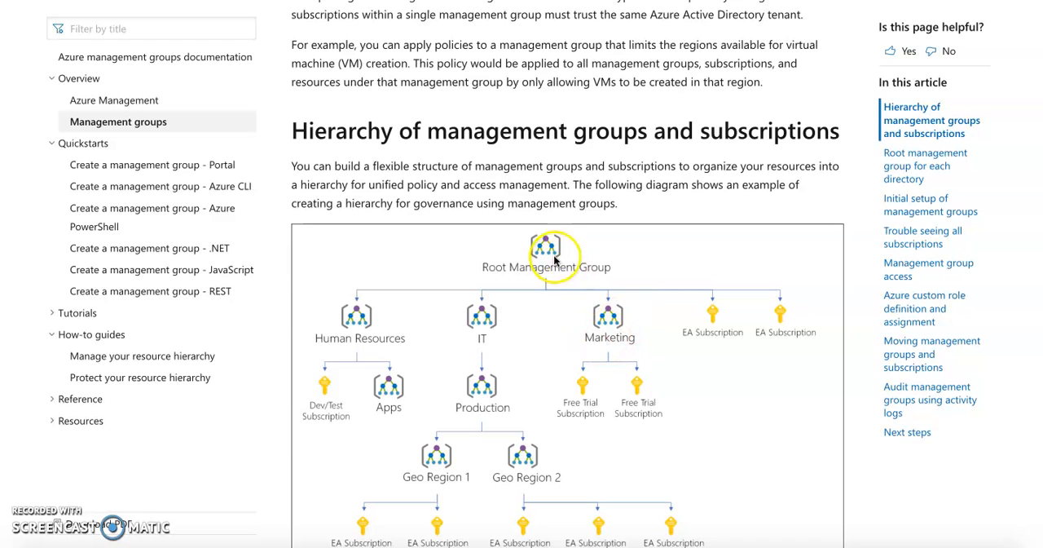
scroll(640, 390, "down", 1)
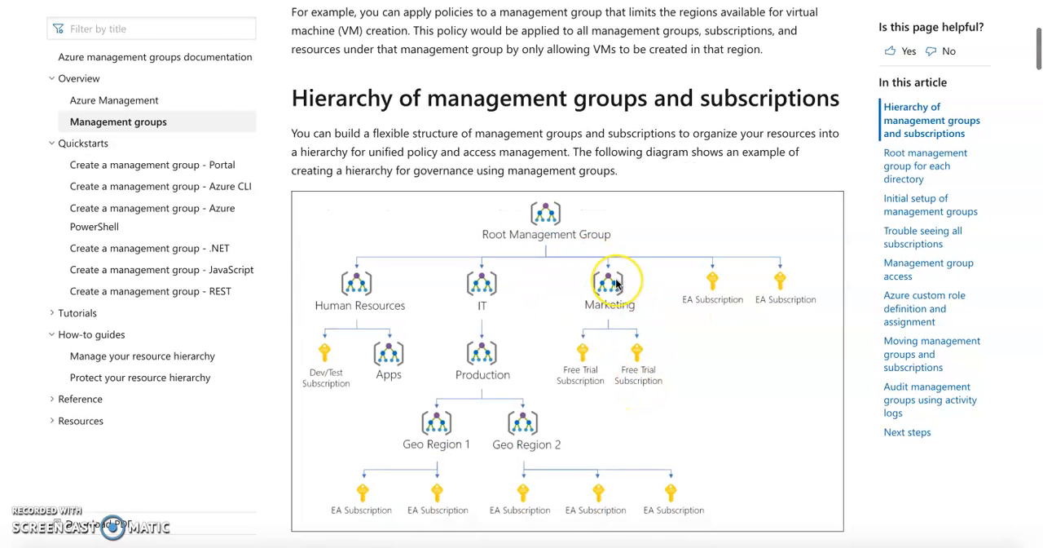
scroll(615, 282, "down", 1)
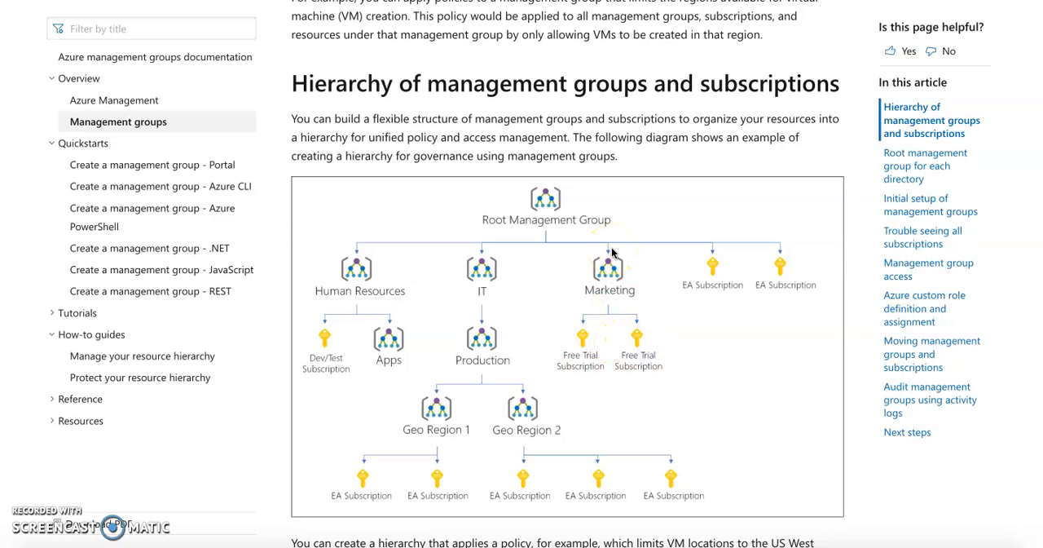
scroll(613, 253, "up", 4)
scroll(613, 254, "down", 2)
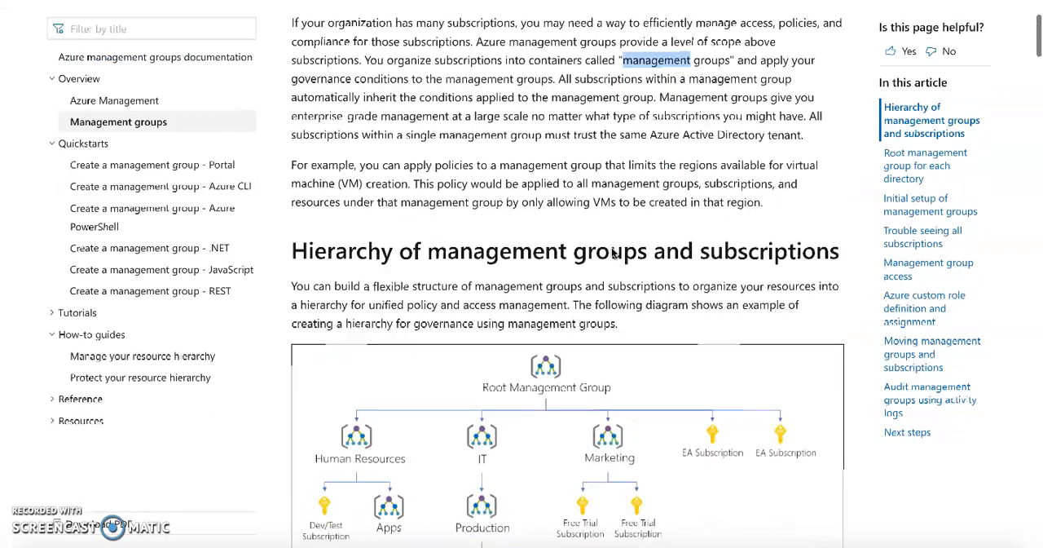
scroll(612, 254, "down", 3)
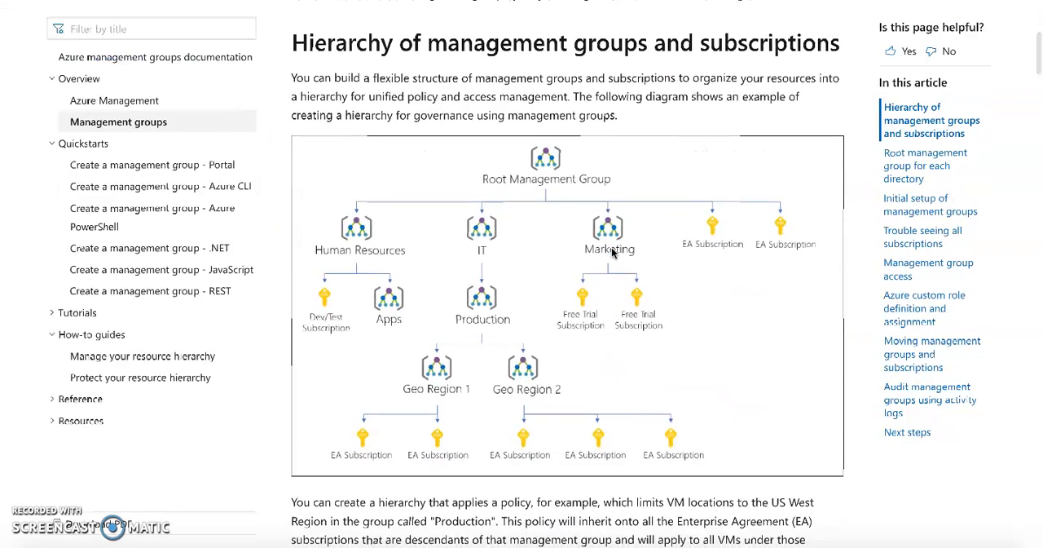
scroll(612, 254, "down", 2)
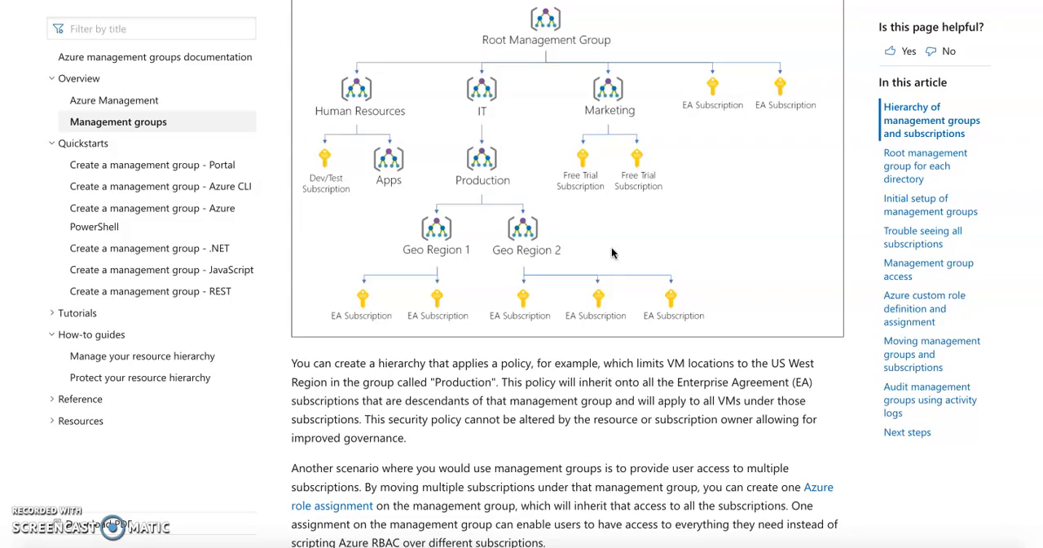
scroll(612, 252, "down", 5)
scroll(612, 233, "up", 2)
scroll(612, 234, "up", 4)
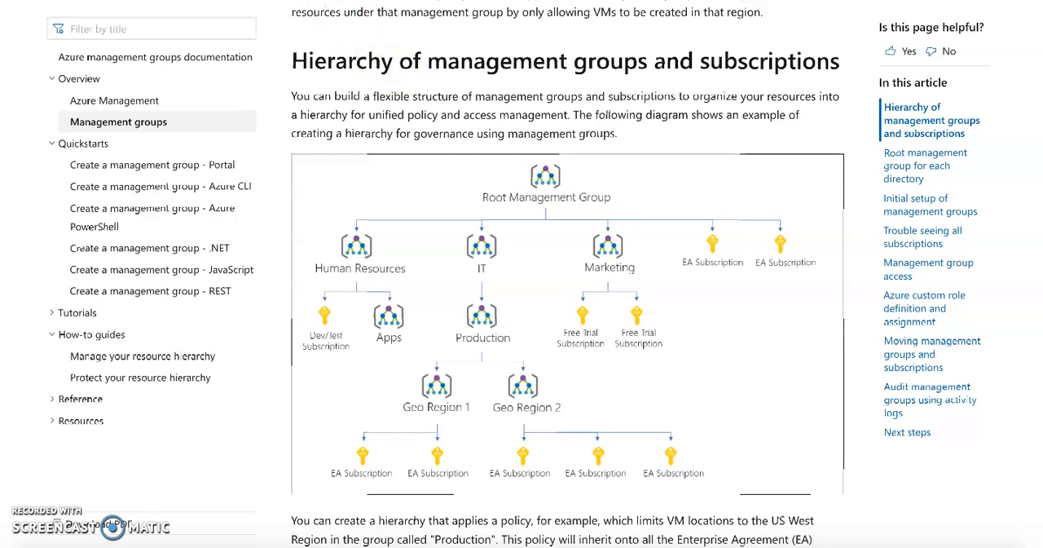
Switch to the Lab 02a student manual and review the three tasks listed under Objectives.
left_click(285, 1)
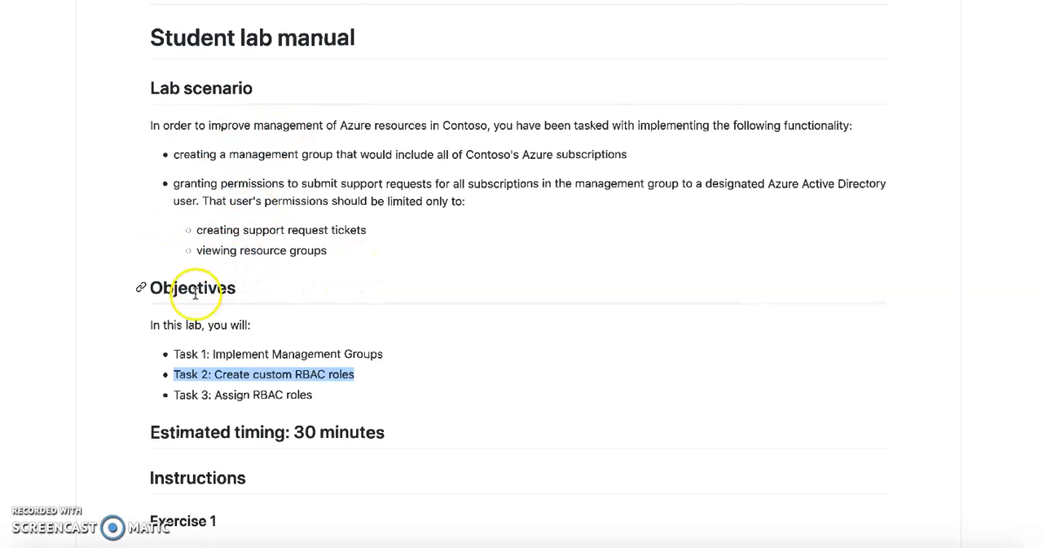
triple_click(224, 357)
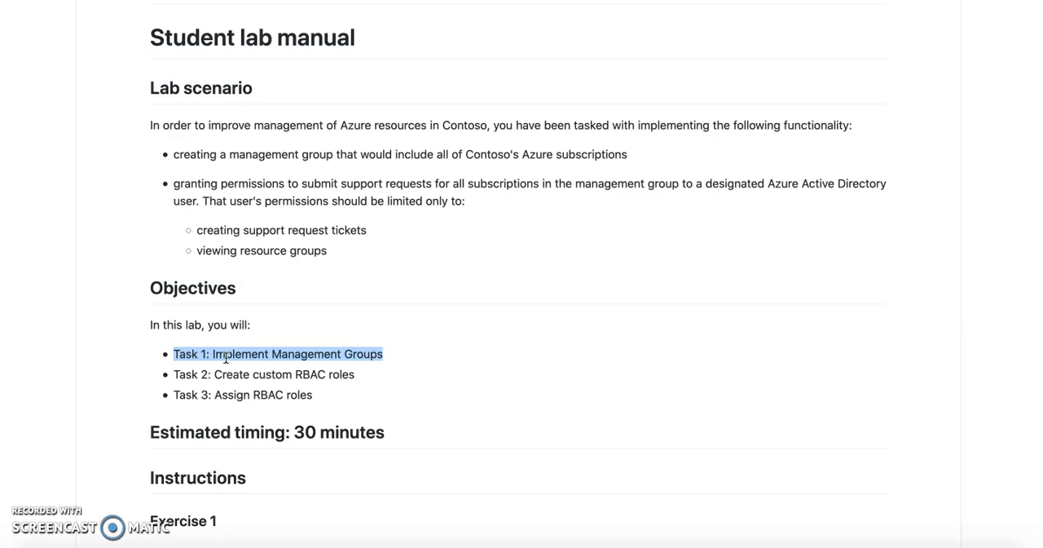
triple_click(248, 376)
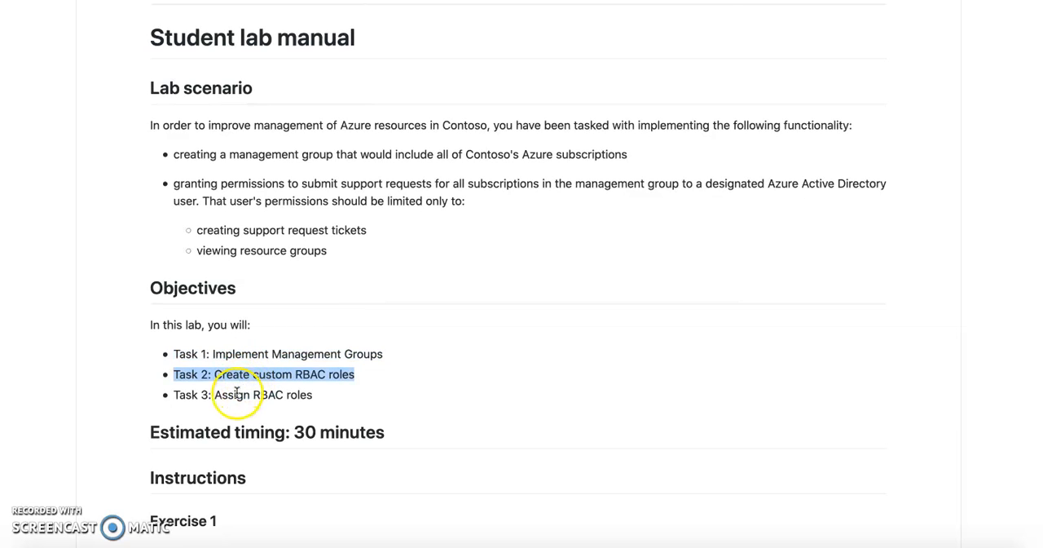
triple_click(235, 396)
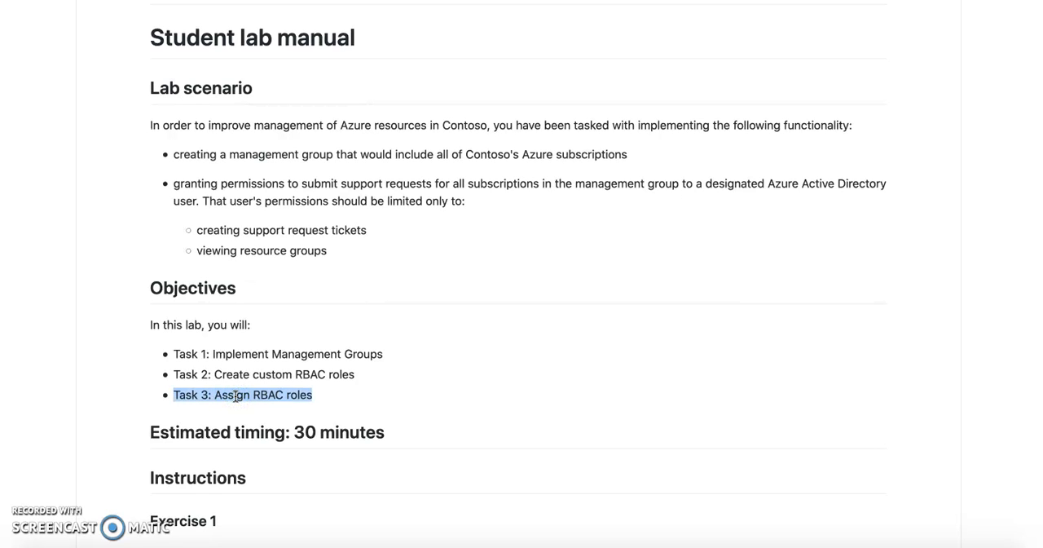
scroll(444, 375, "down", 3)
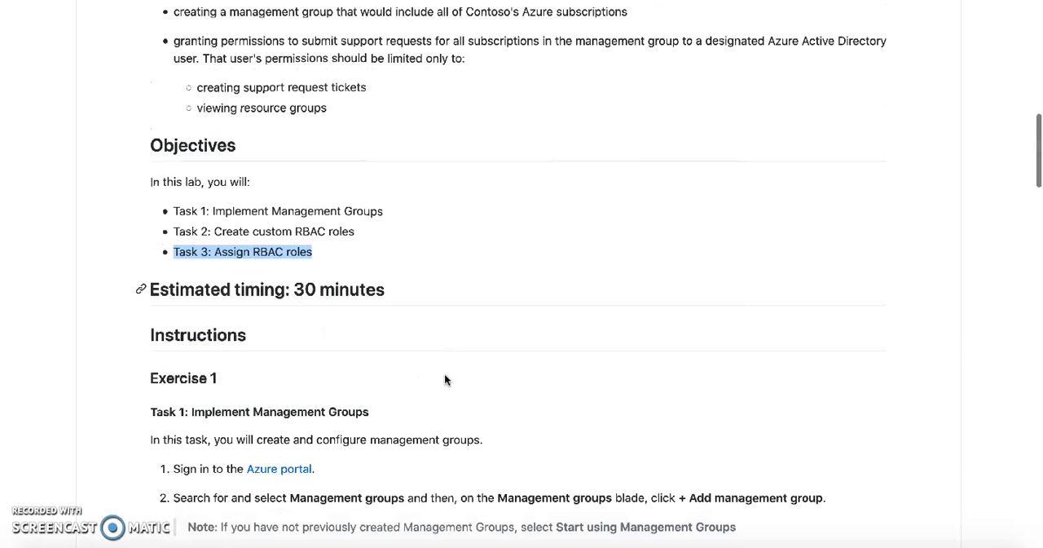
Read the Lab scenario section, highlighting the management group requirement and the limited user permissions.
scroll(444, 375, "up", 4)
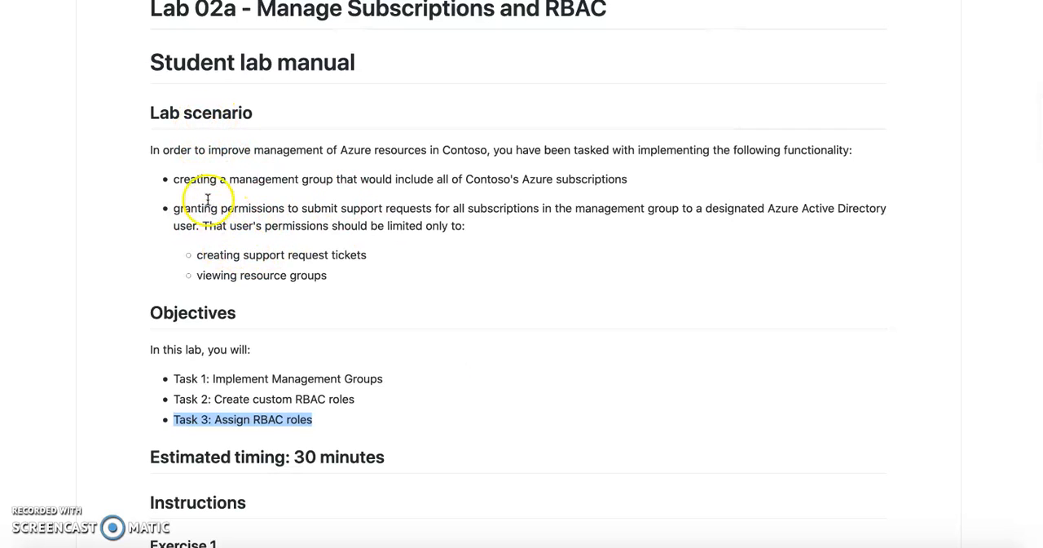
triple_click(260, 151)
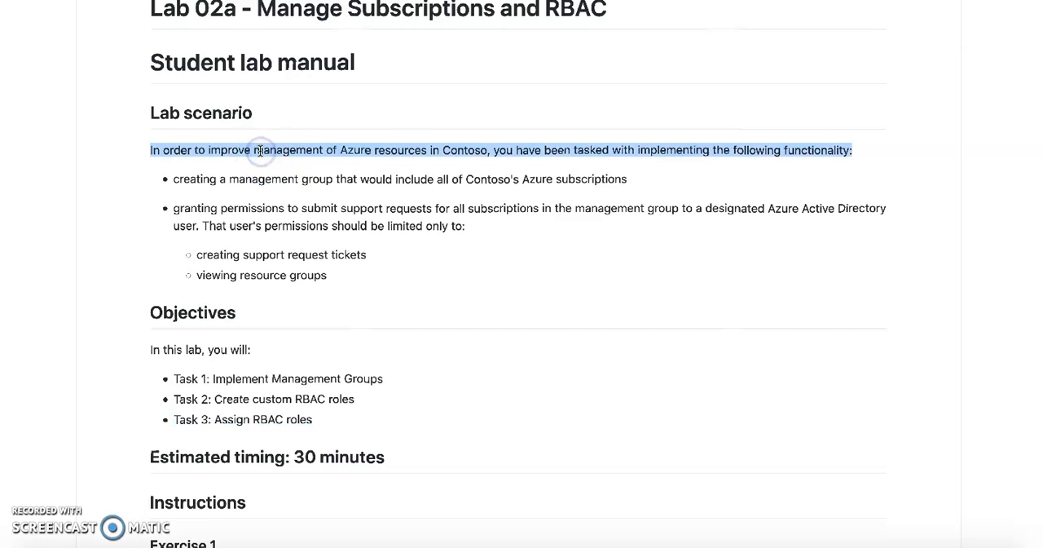
double_click(286, 179)
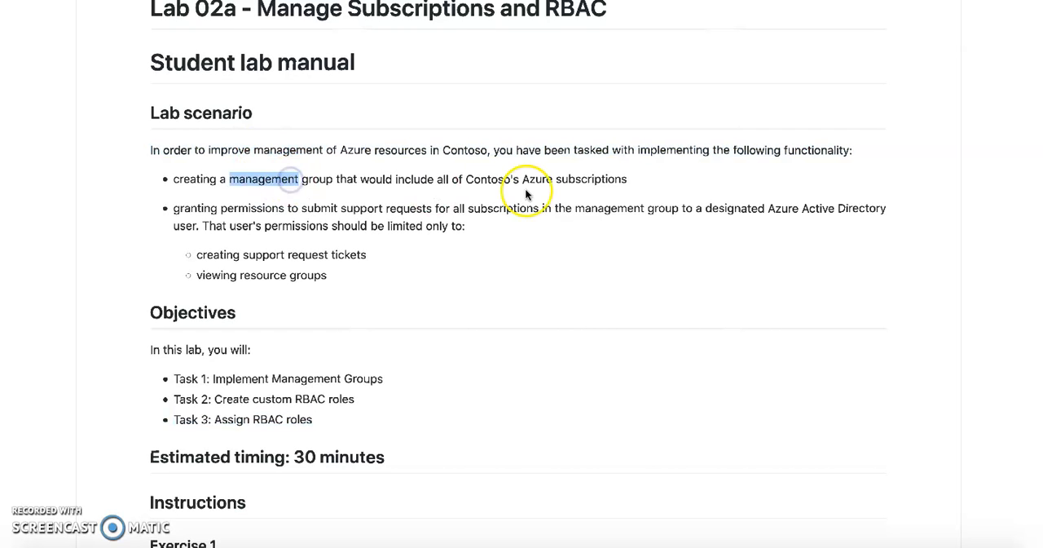
double_click(588, 181)
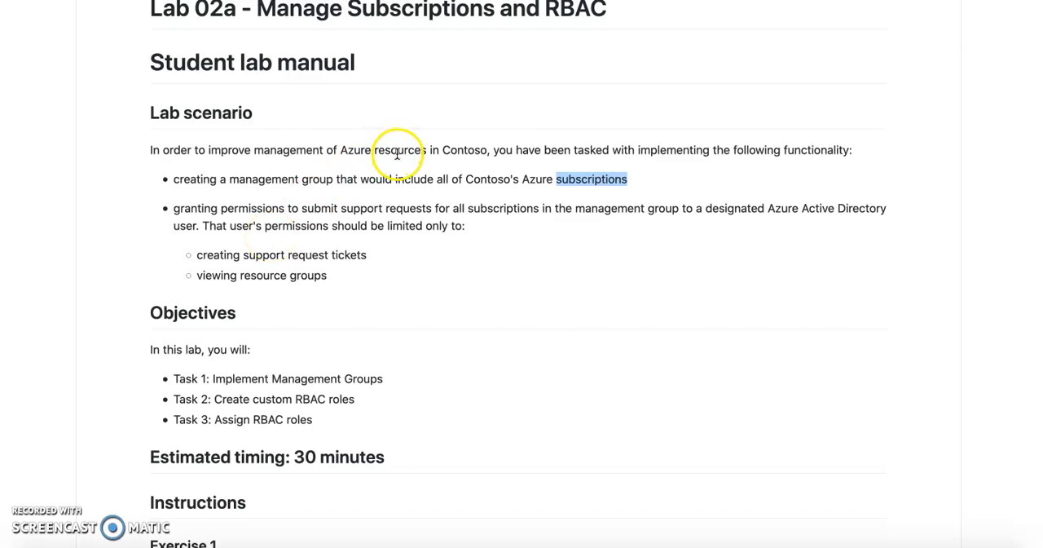
left_click_drag(198, 254, 360, 255)
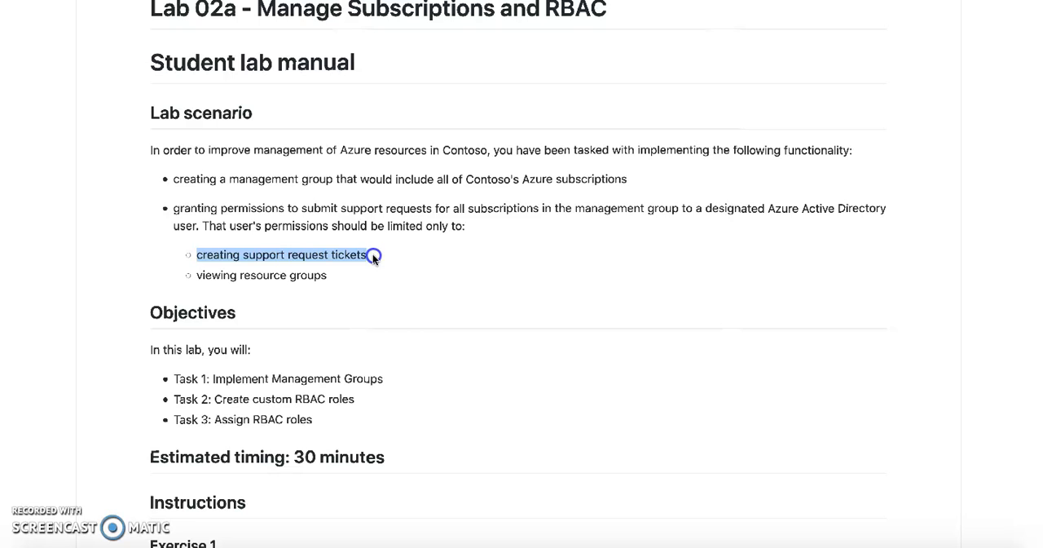
double_click(271, 257)
left_click(215, 280)
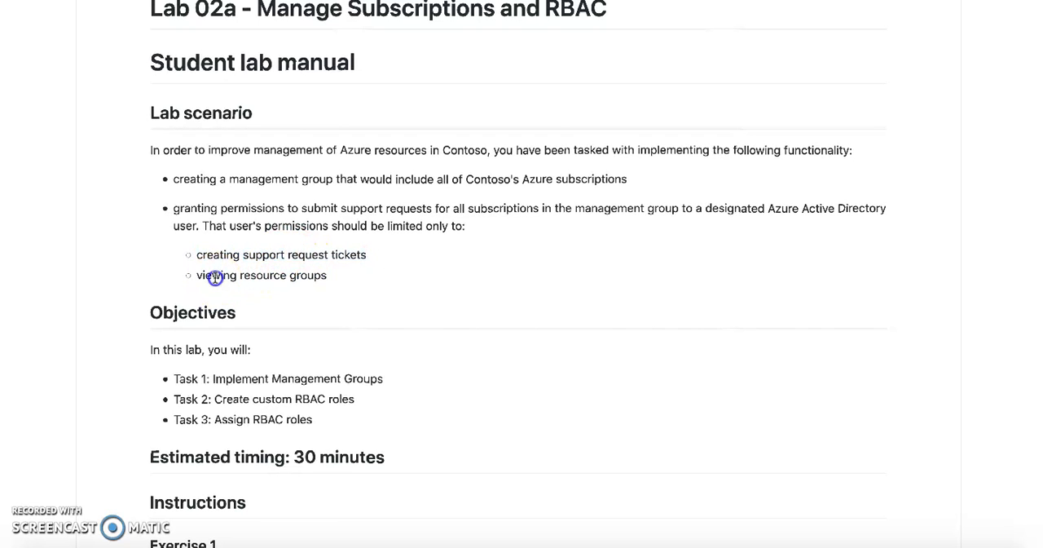
double_click(313, 279)
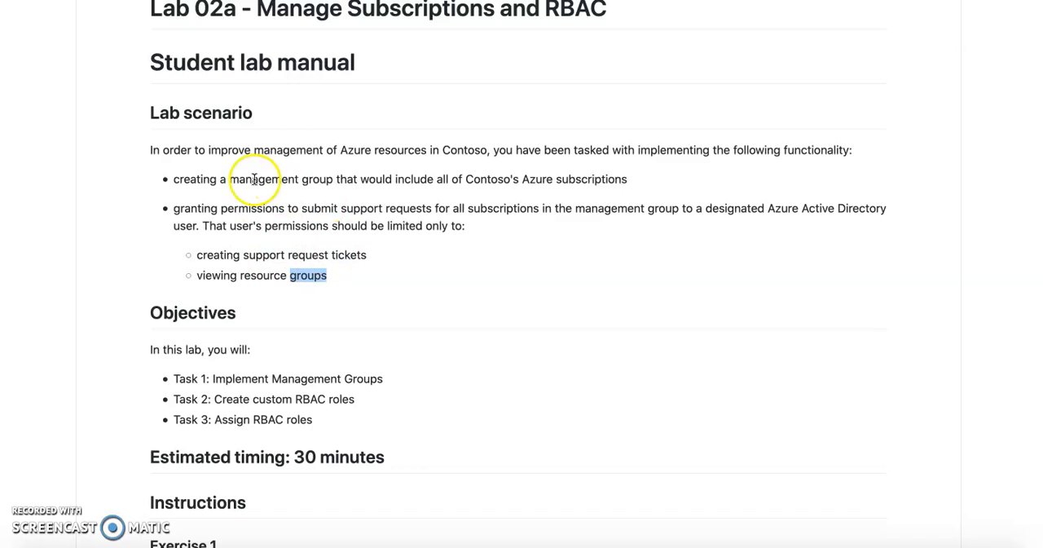
Review the Exercise 1 instructions for Task 1: Implement Management Groups.
scroll(348, 255, "down", 4)
scroll(348, 254, "down", 1)
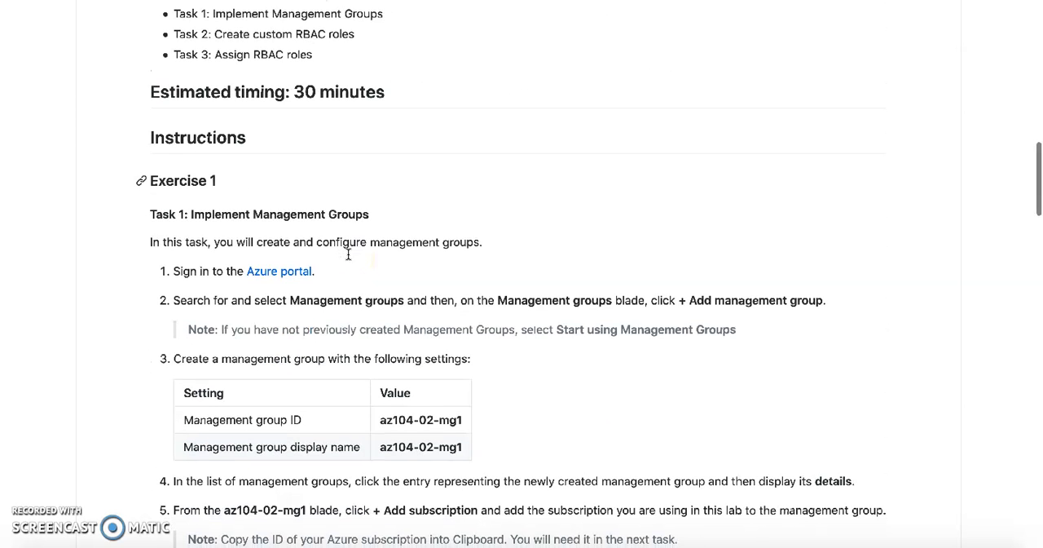
scroll(348, 254, "down", 1)
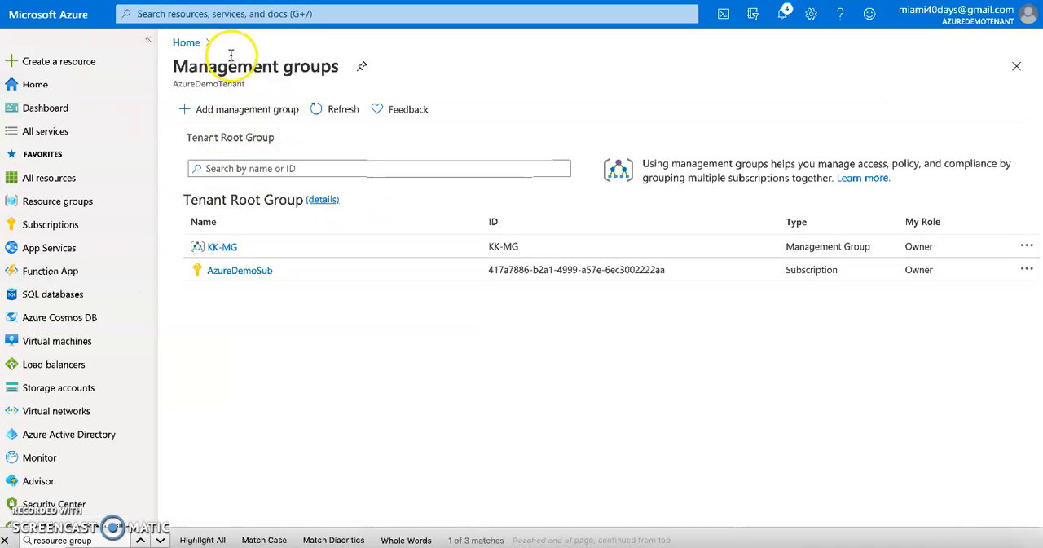
Return to the Azure portal home page, search for "manage" and open the Management groups service.
left_click(186, 43)
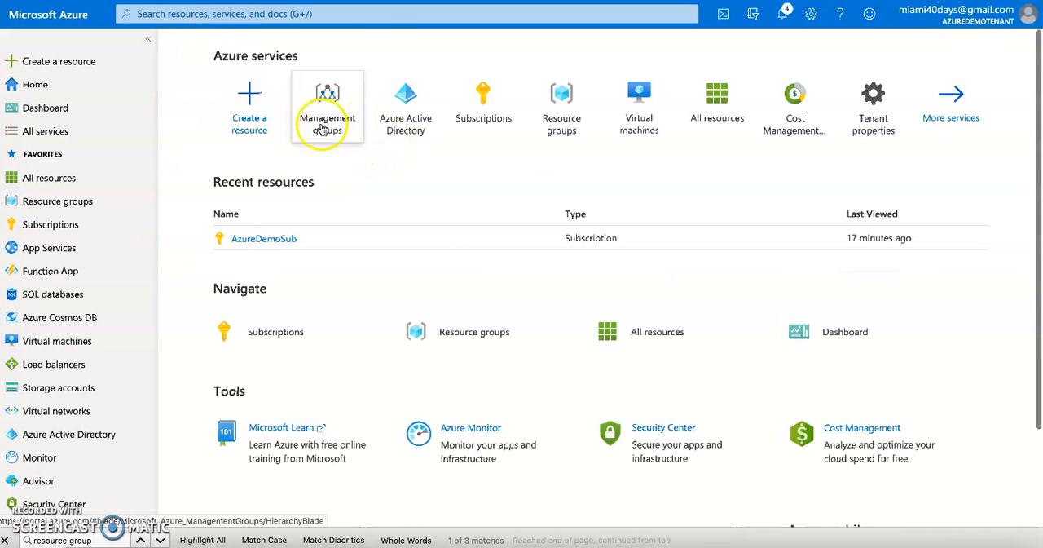
left_click(337, 14)
type("manage")
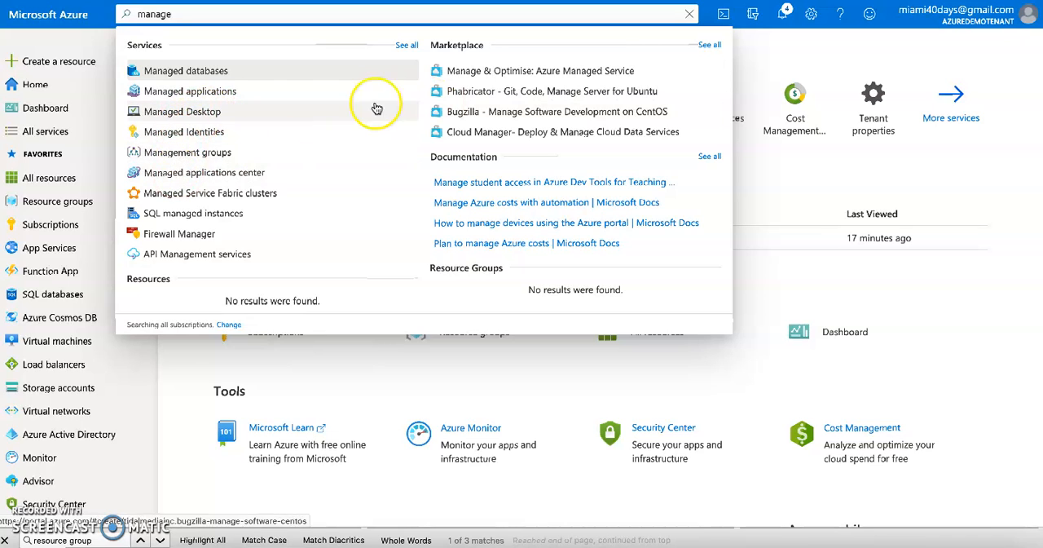
left_click(181, 154)
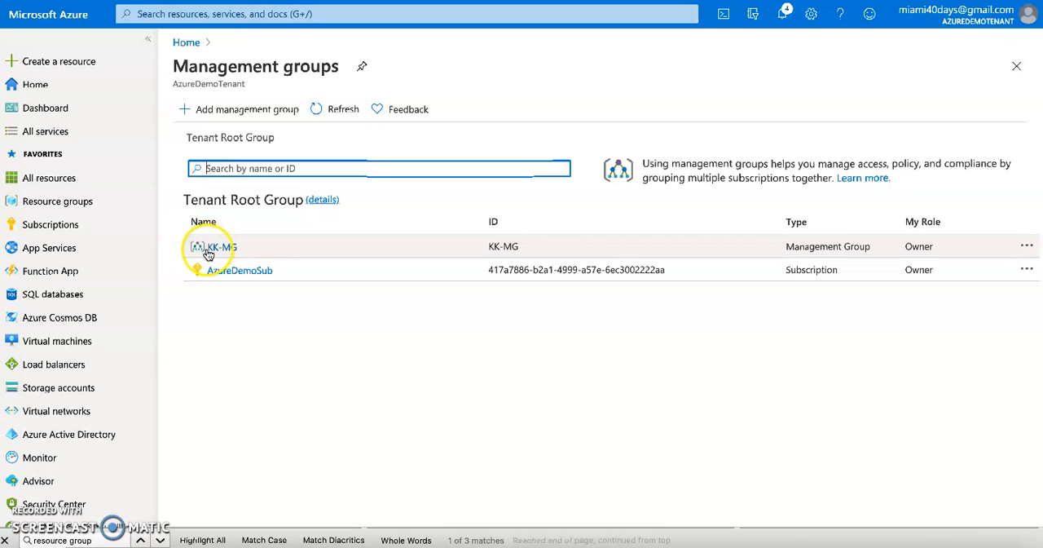
Delete the KK-MG management group, confirm the deletion, and open the notifications to check its progress.
left_click(1028, 247)
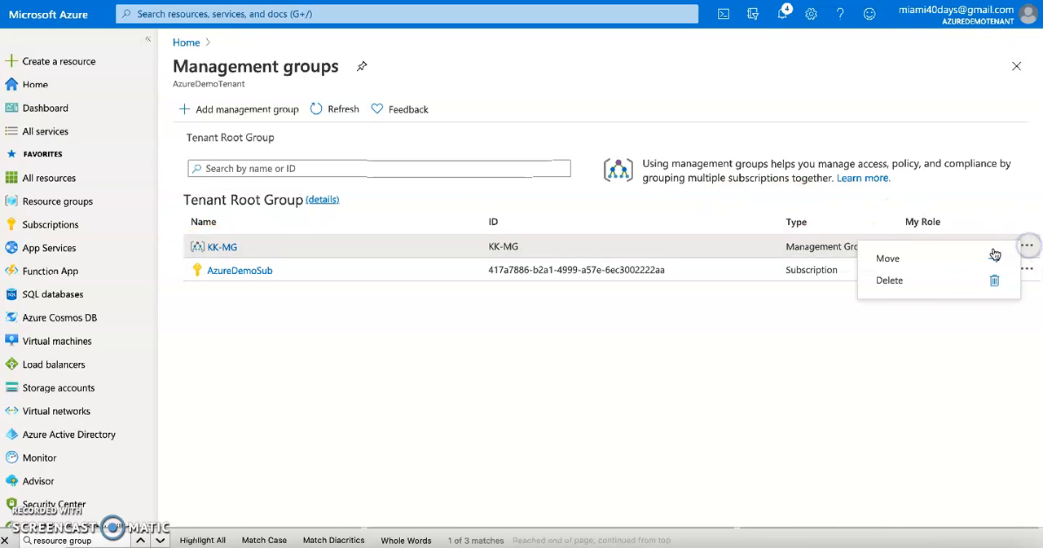
left_click(897, 282)
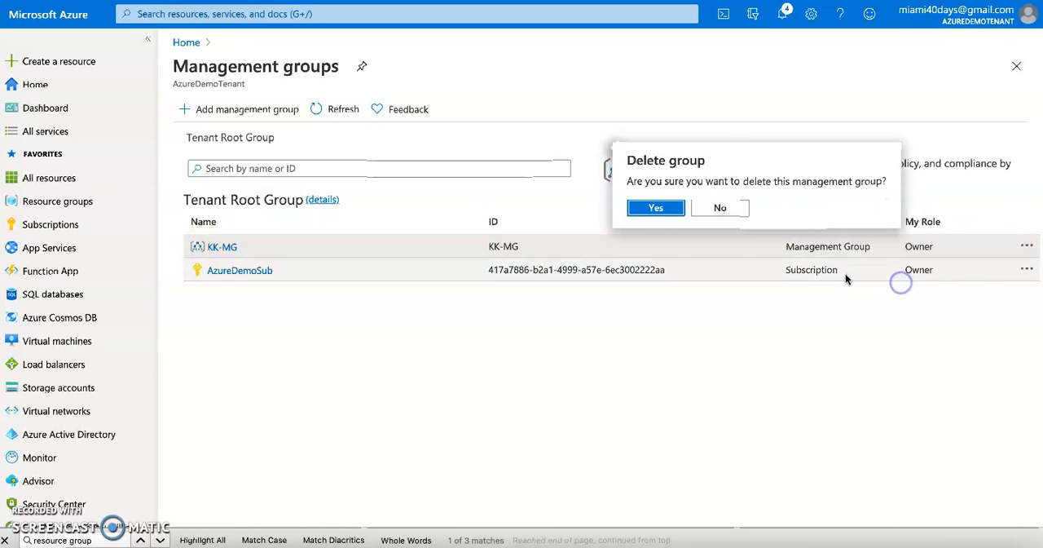
left_click(664, 211)
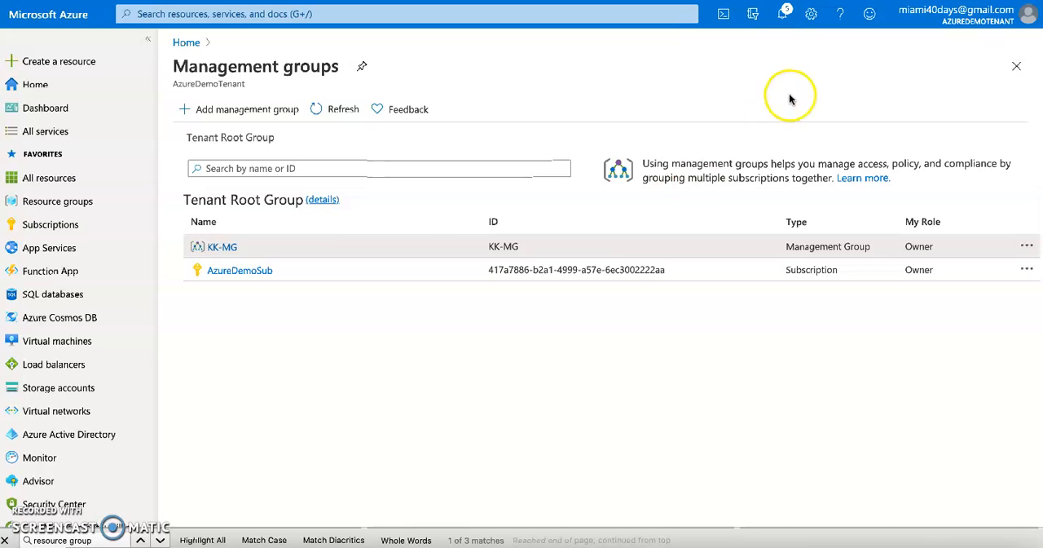
left_click(786, 17)
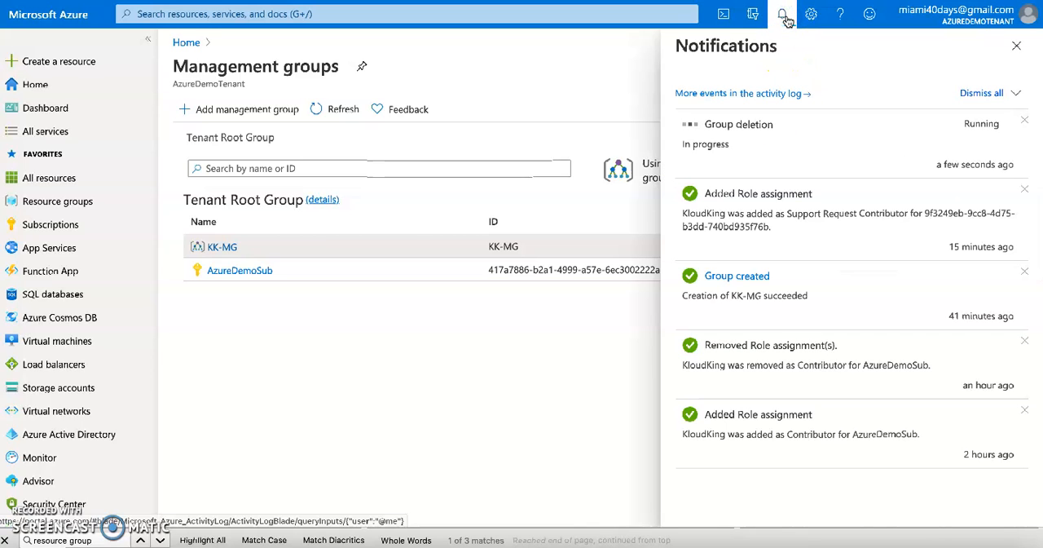
Close the notifications and create a management group under the Tenant Root Group with ID and display name az104-02-mg1, copied from the lab instructions.
left_click(786, 16)
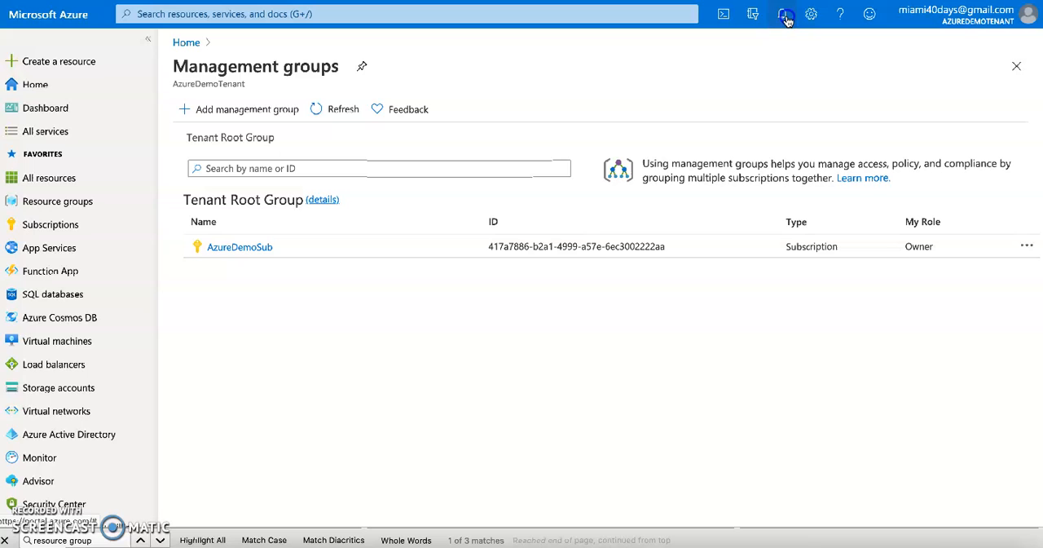
left_click(222, 109)
left_click(774, 196)
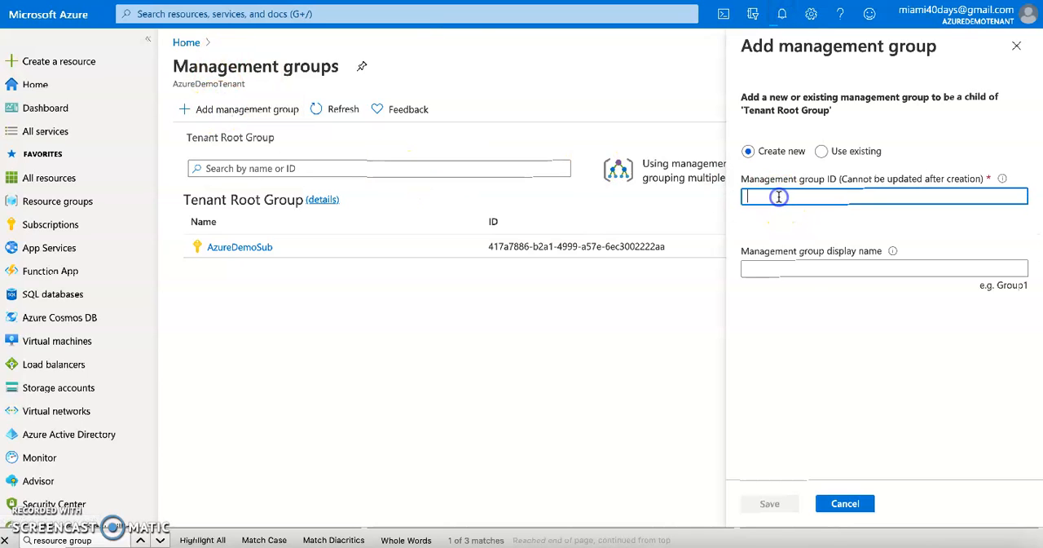
key("ctrl+Tab")
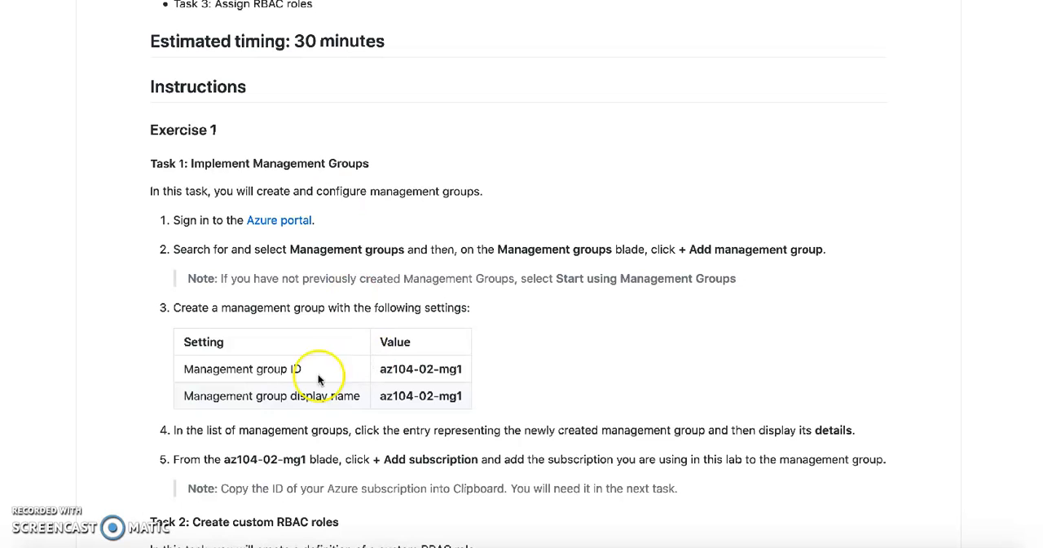
left_click_drag(380, 368, 434, 370)
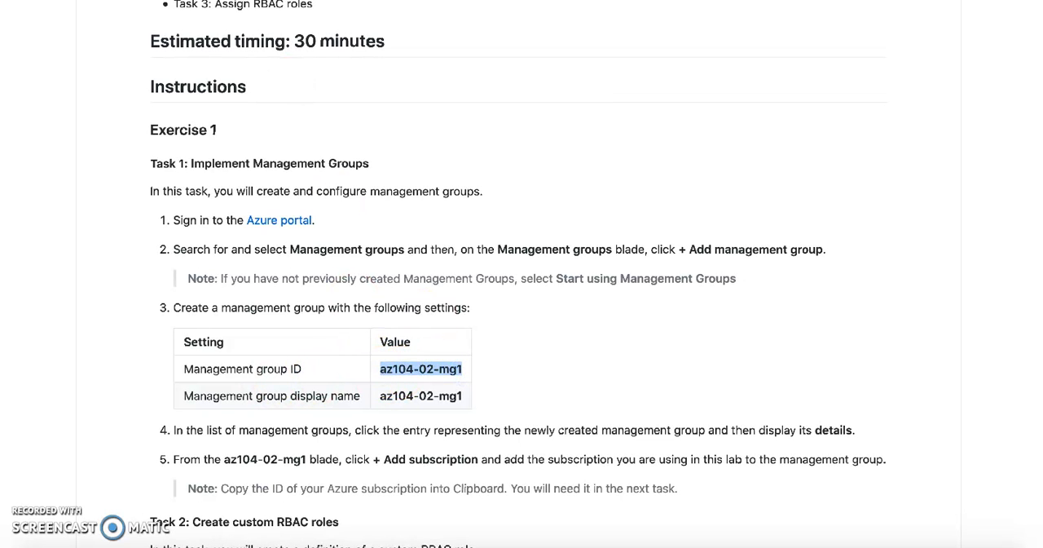
key("ctrl+Tab")
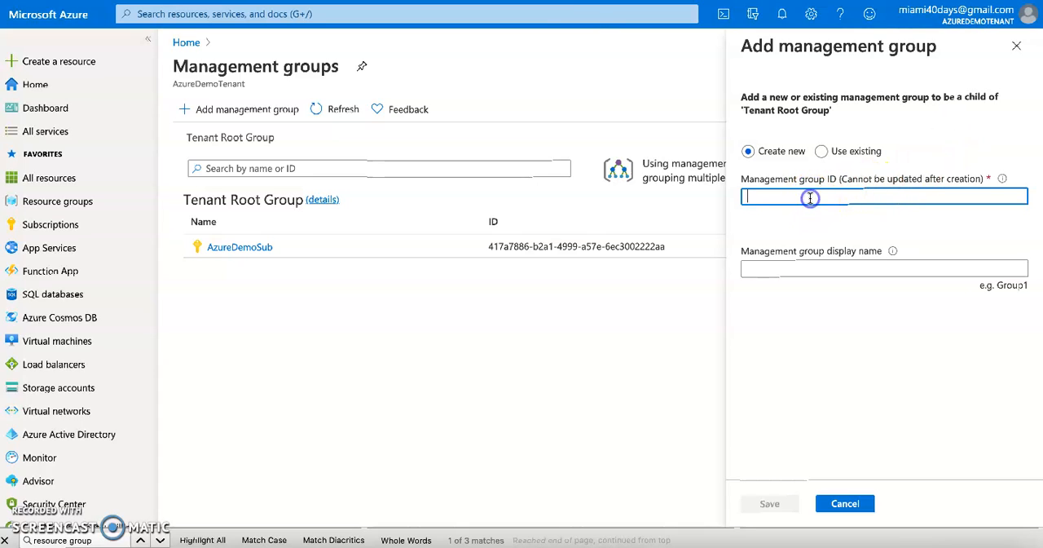
type("az104-02-mg1")
left_click(806, 266)
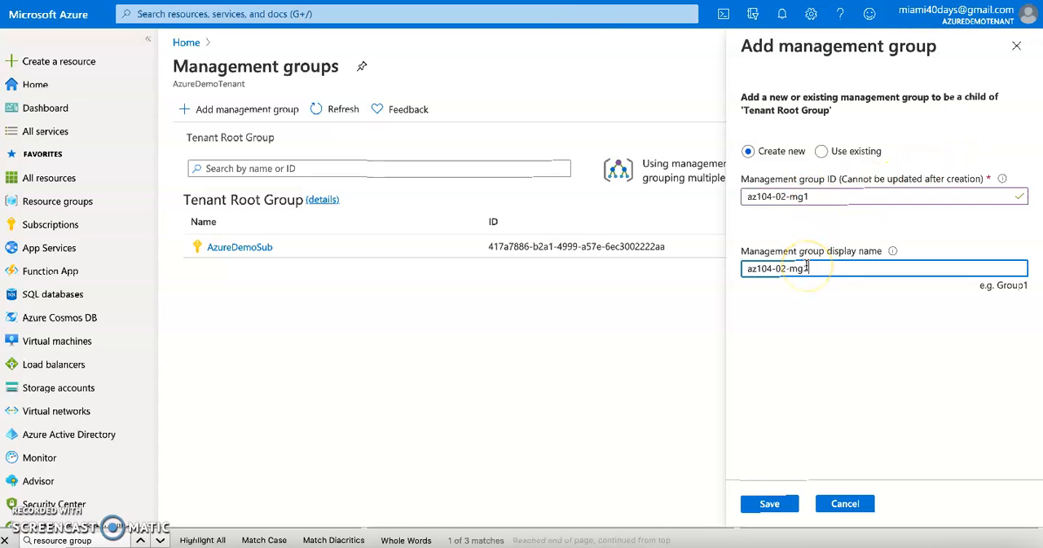
left_click(770, 503)
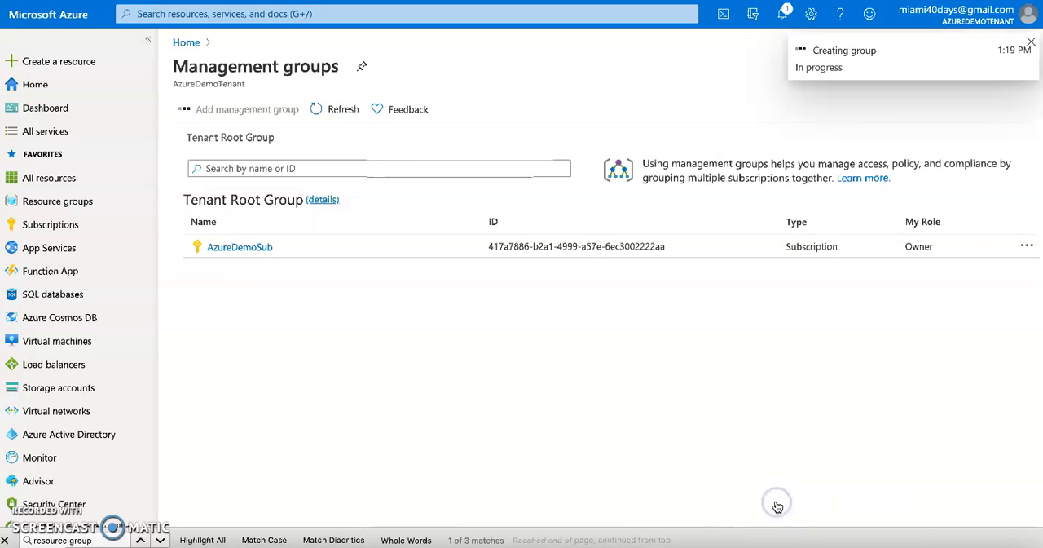
Review steps 3 to 5 of Task 1 in the lab instructions, covering the management group settings, its details and adding a subscription.
key("alt+Tab")
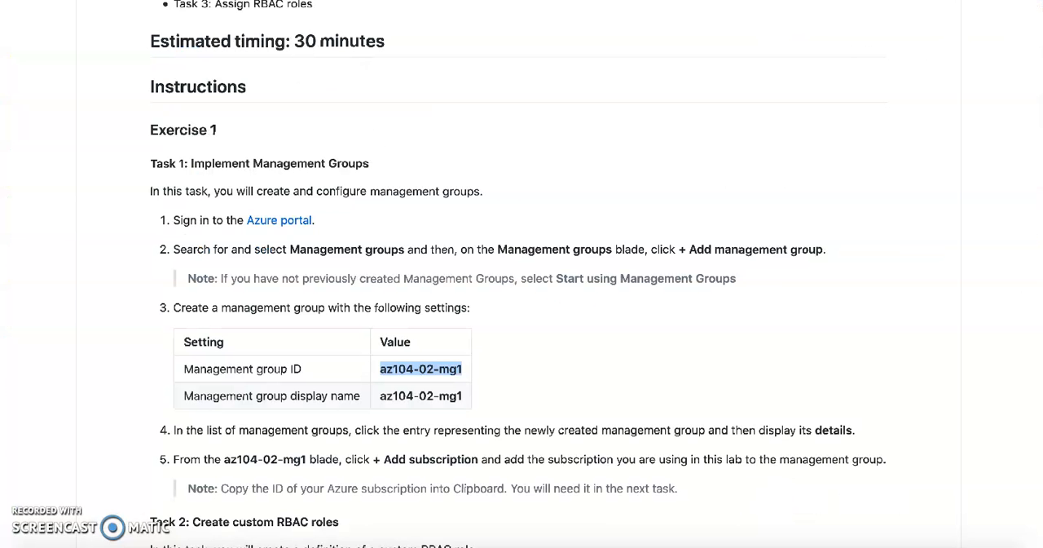
triple_click(258, 307)
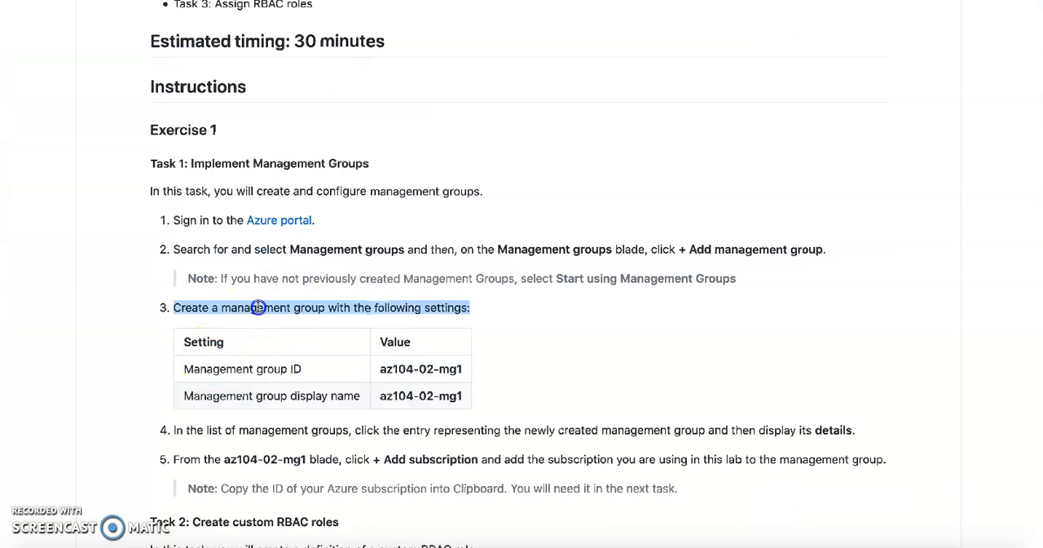
triple_click(235, 368)
triple_click(276, 396)
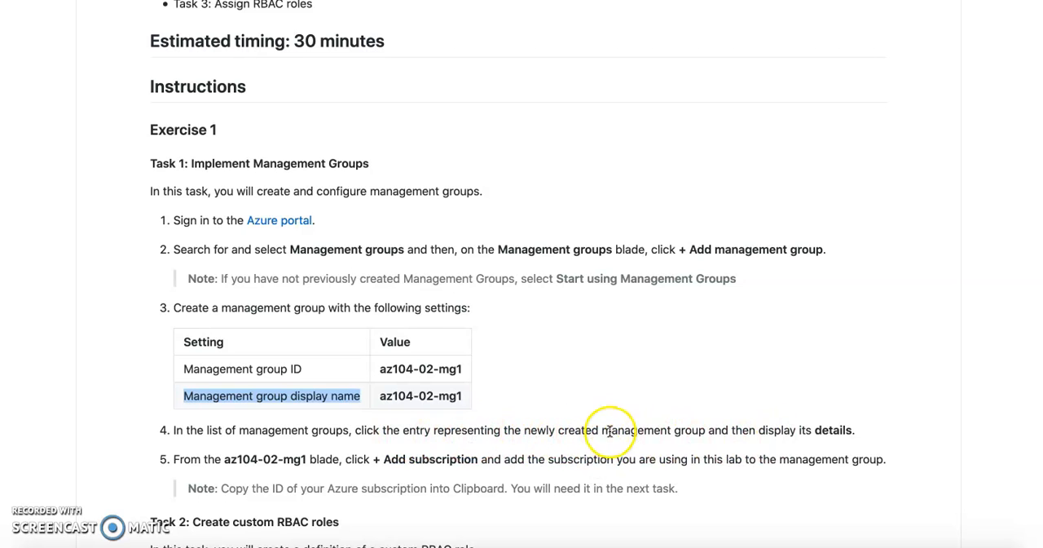
left_click(656, 433)
double_click(656, 433)
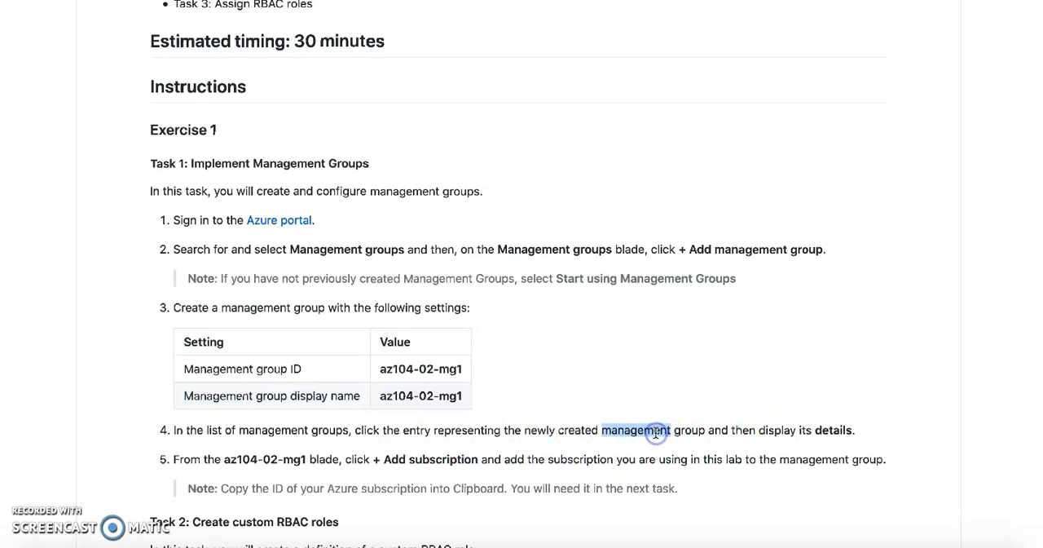
double_click(829, 433)
scroll(535, 402, "down", 2)
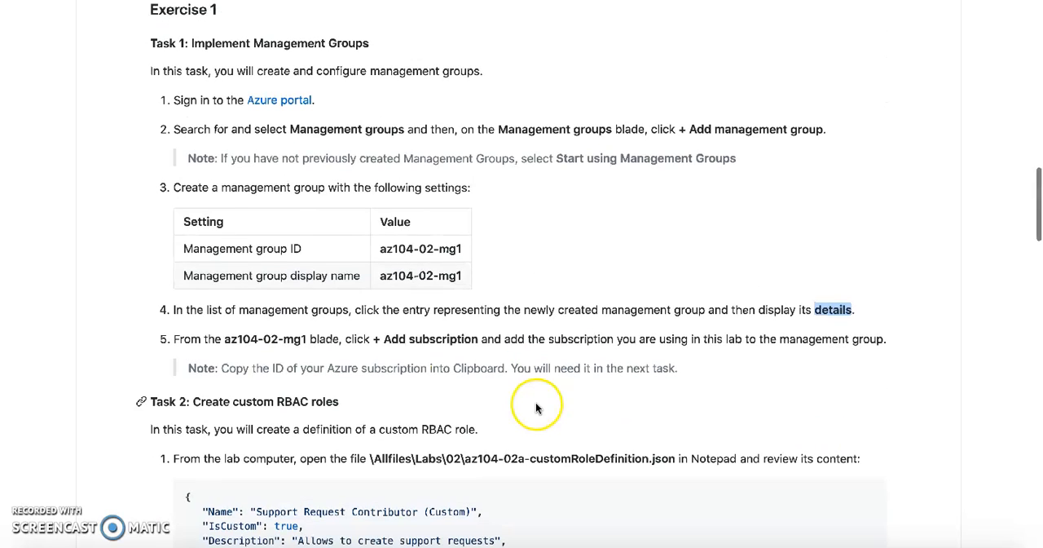
double_click(249, 341)
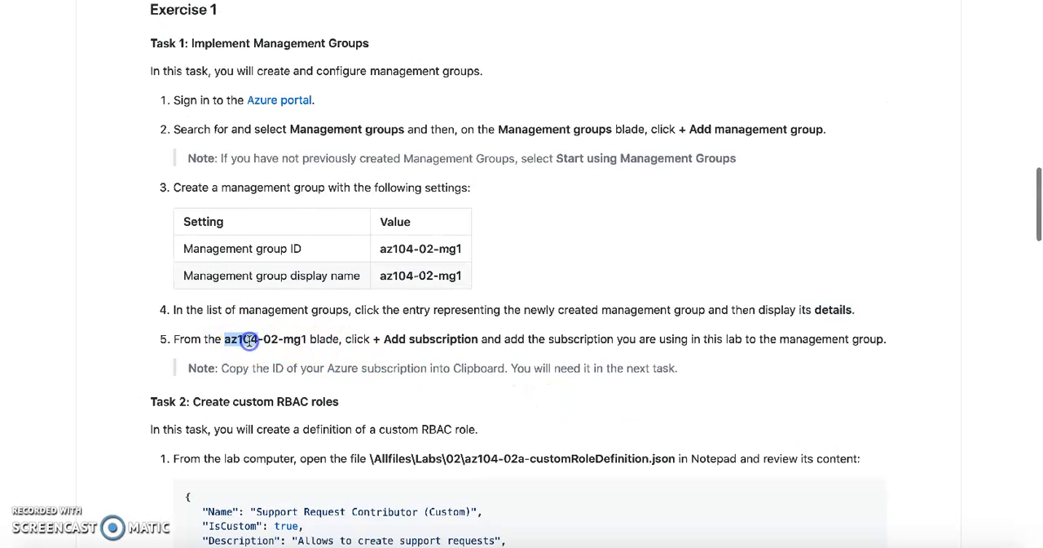
double_click(425, 341)
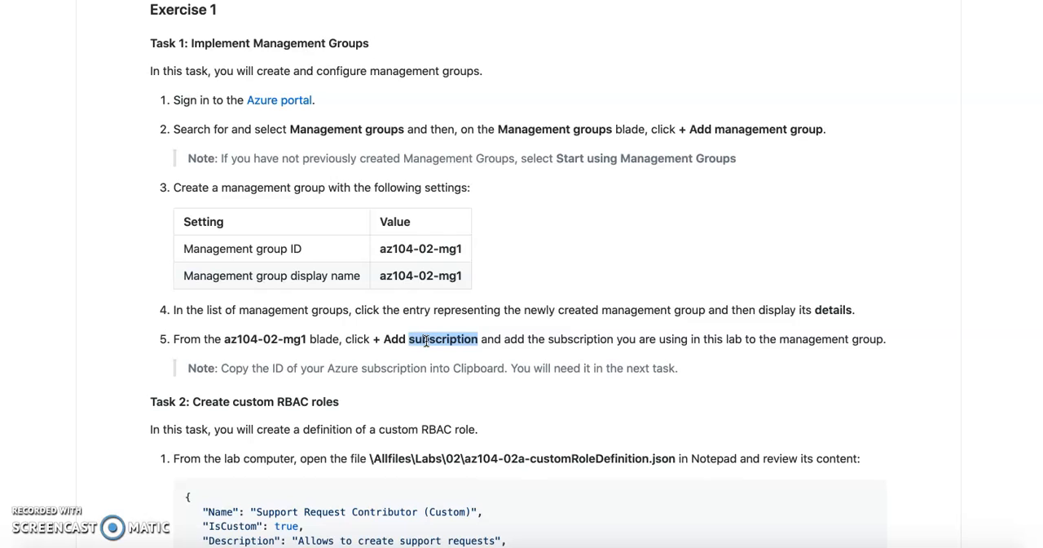
Return to the Azure portal and check the progress of the group creation in the notifications.
left_click(253, 1)
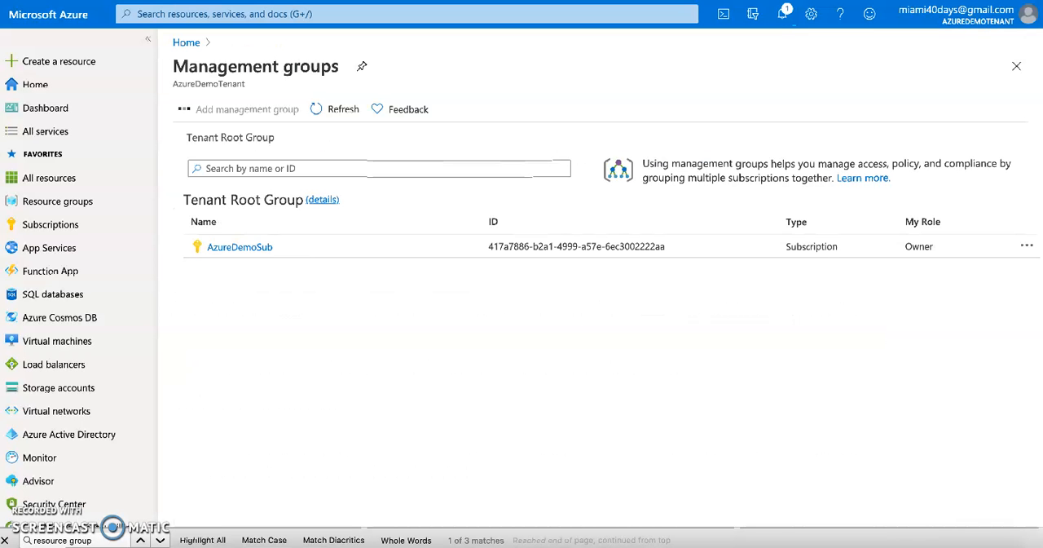
left_click(782, 16)
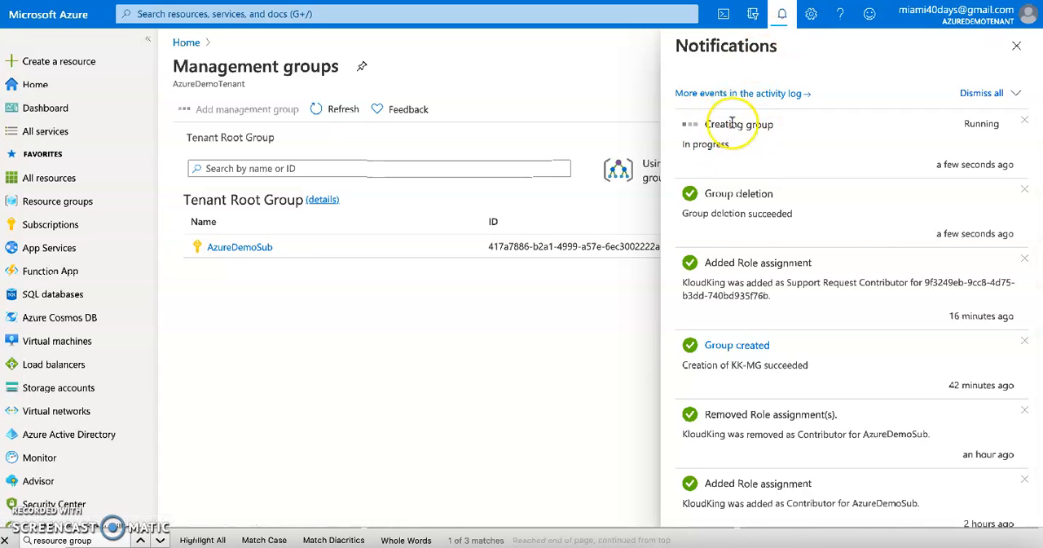
left_click(322, 349)
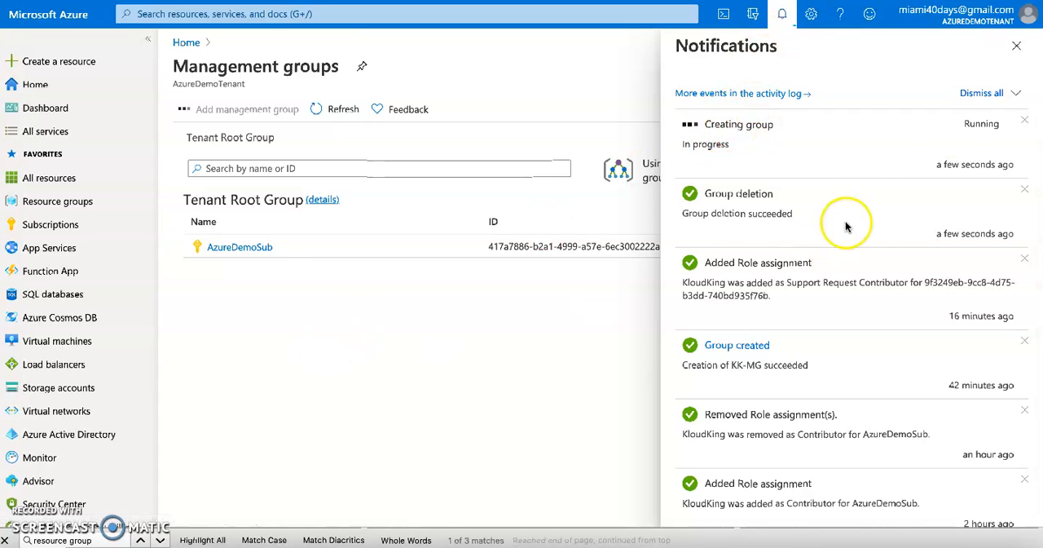
left_click(1016, 47)
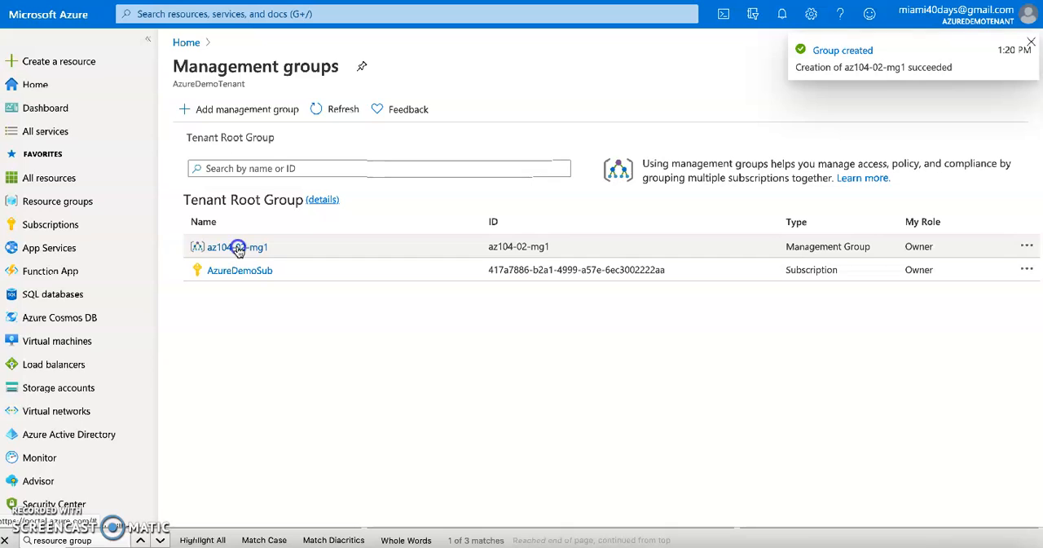
Open the details of the az104-02-mg1 management group and add the AzureDemoSub subscription to it.
left_click(237, 248)
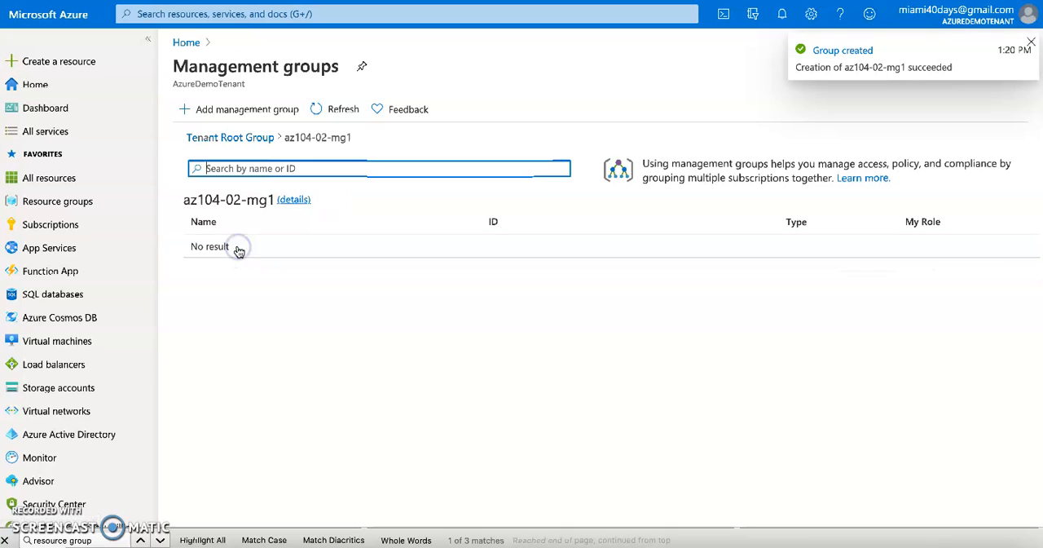
left_click(298, 201)
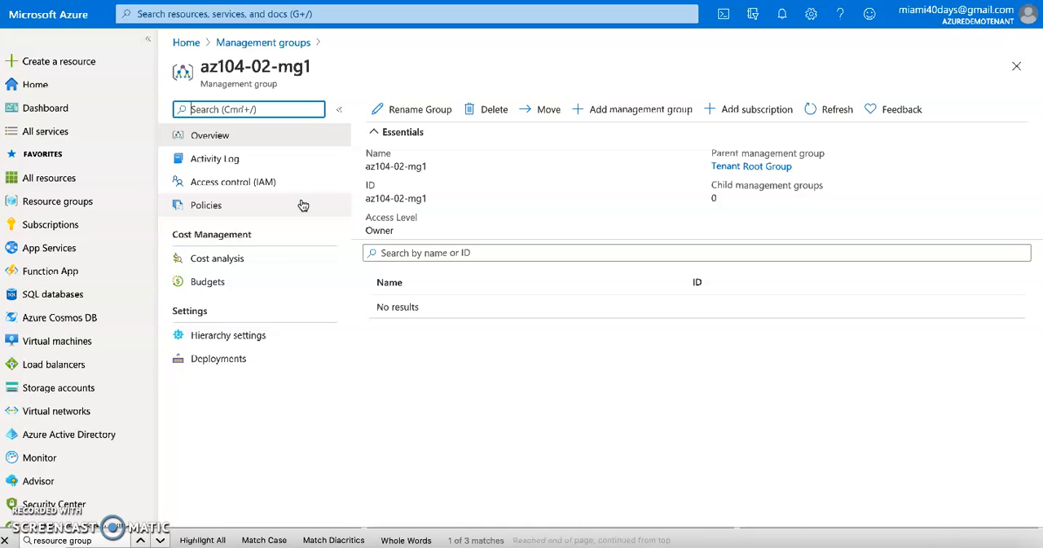
left_click(746, 116)
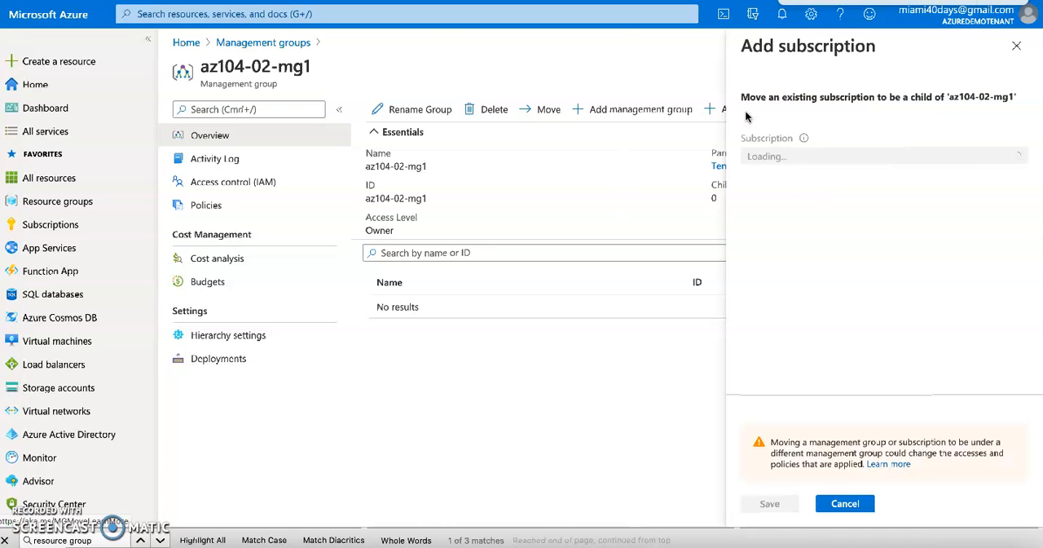
left_click(754, 155)
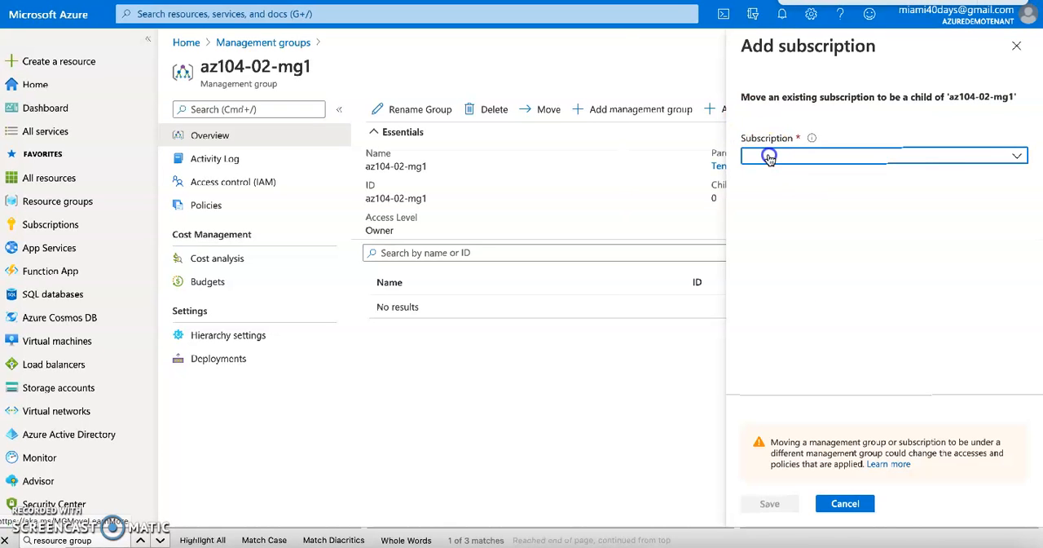
left_click(777, 177)
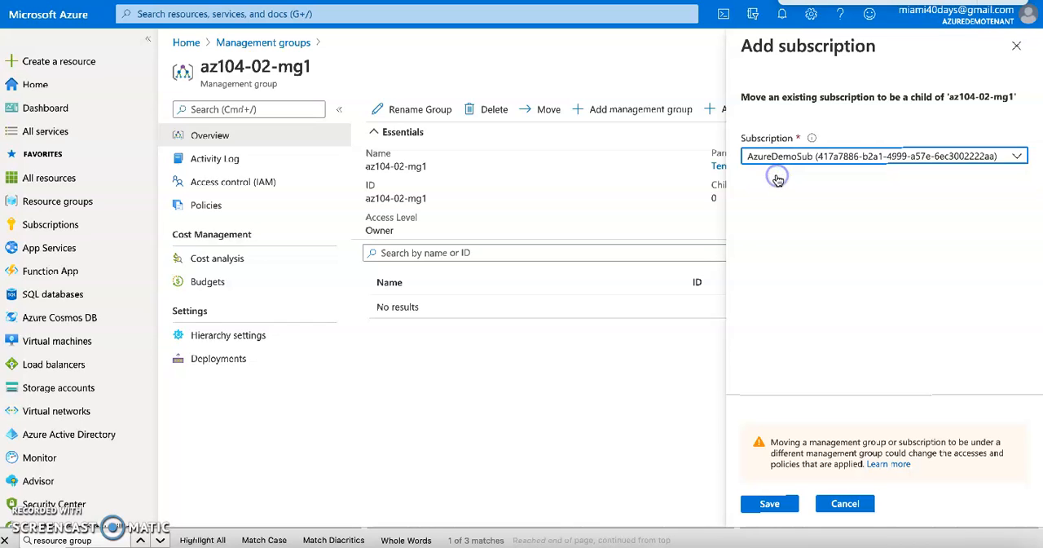
left_click(765, 505)
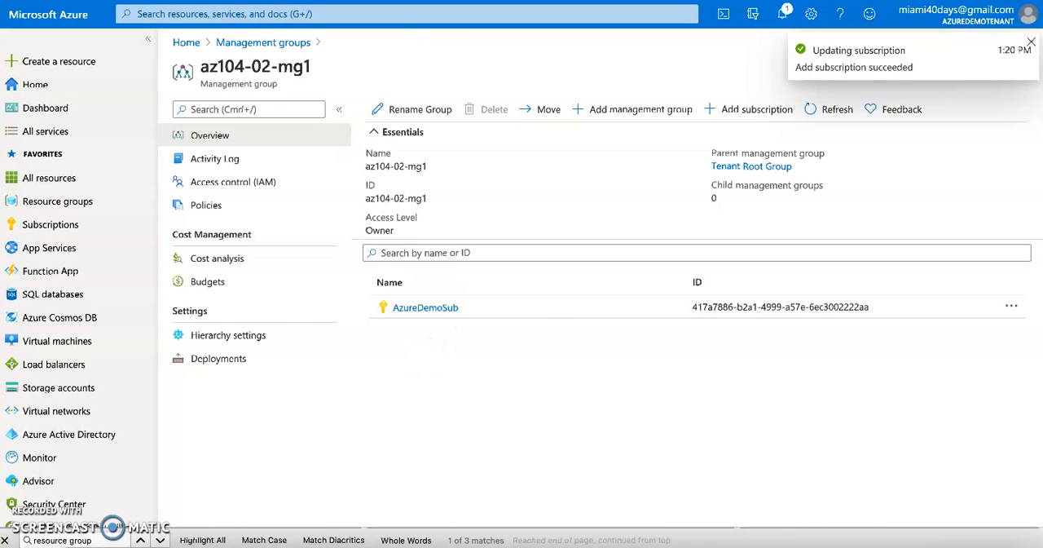
Go back to the lab instructions and reread step 5 of Task 1 on adding the subscription, including its note.
key("ctrl+Tab")
triple_click(249, 339)
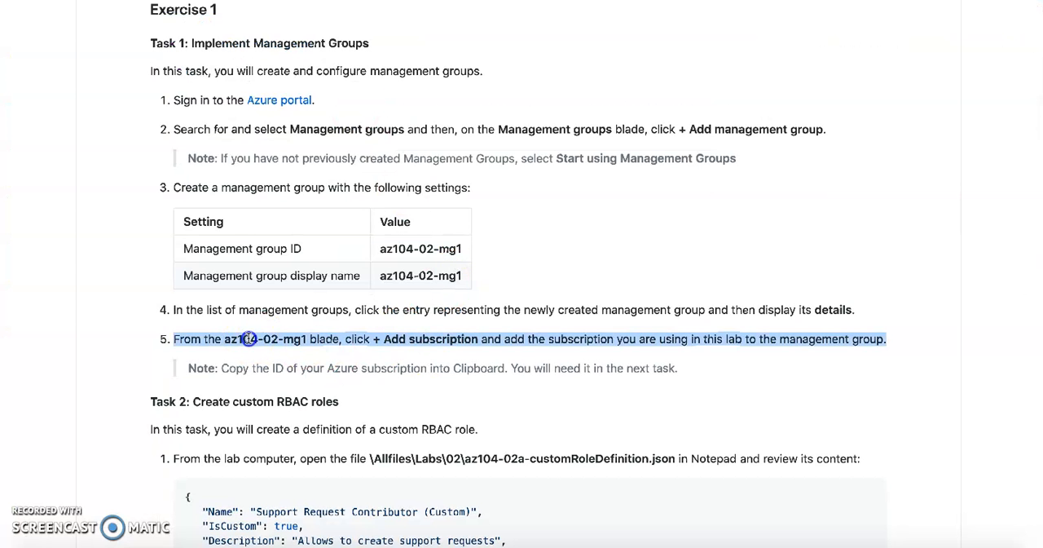
left_click(249, 338)
double_click(447, 339)
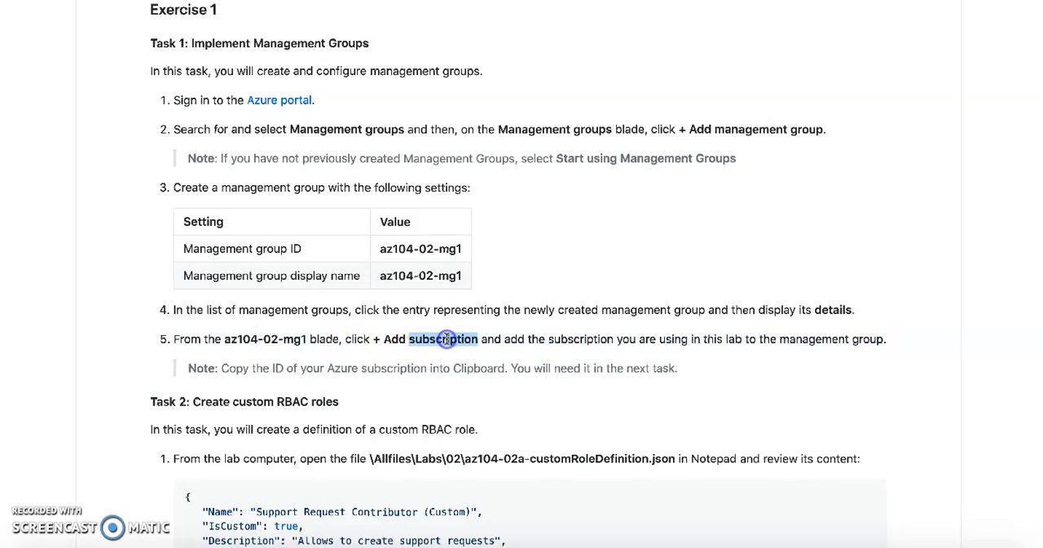
scroll(446, 339, "down", 3)
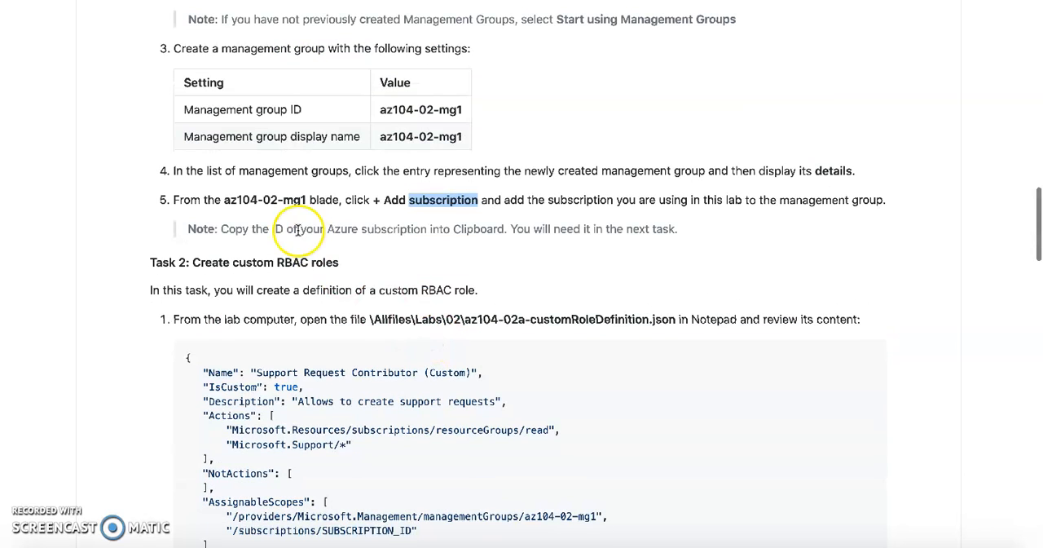
Review Task 2 on creating custom RBAC roles, including the JSON file to open and its Name and IsCustom entries.
double_click(250, 261)
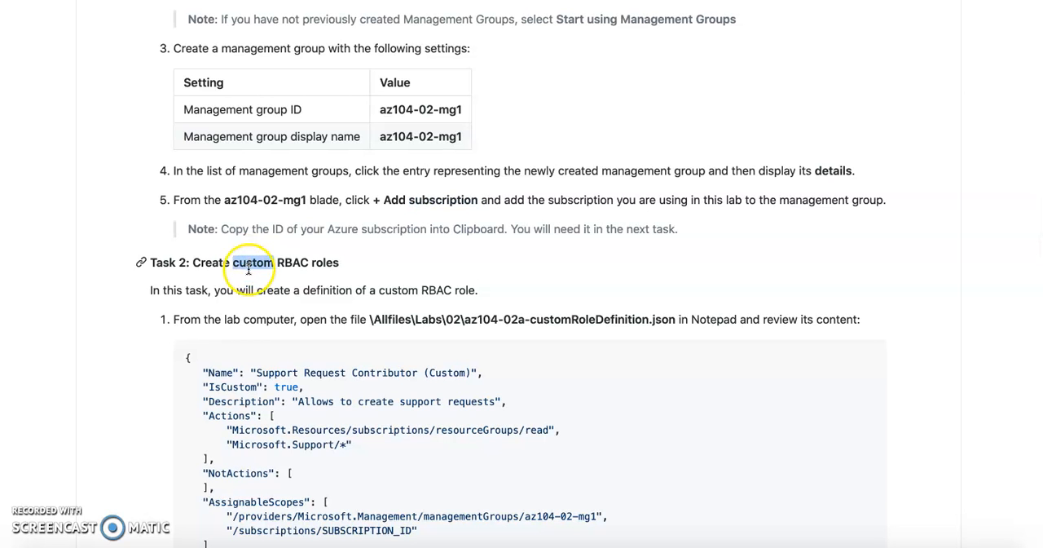
scroll(250, 267, "down", 1)
scroll(250, 267, "down", 1)
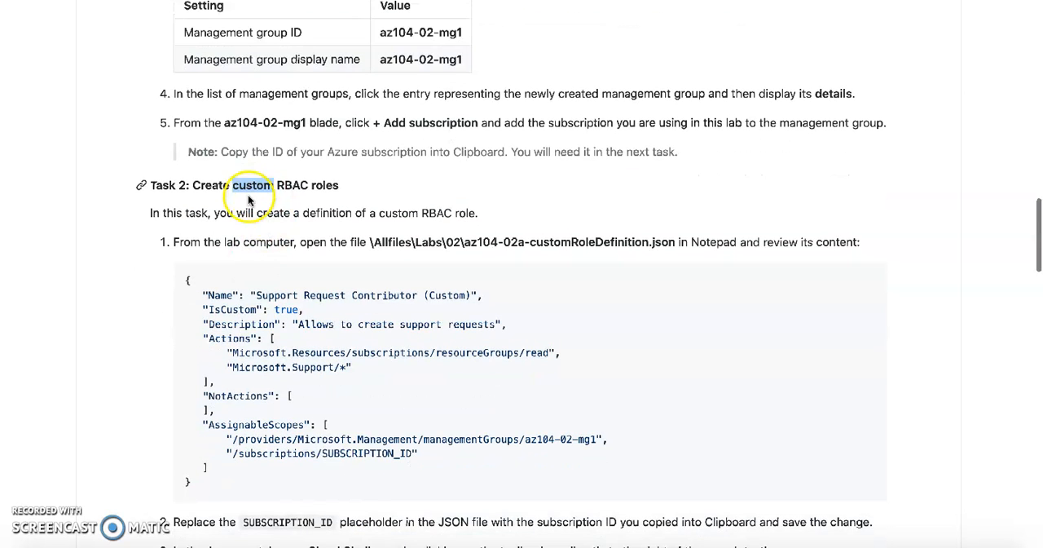
scroll(177, 247, "down", 1)
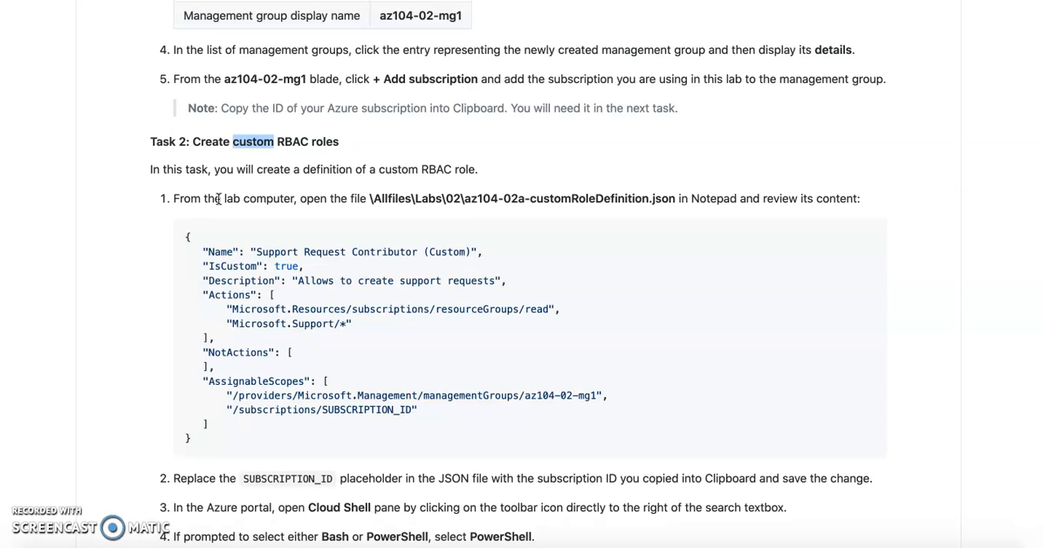
triple_click(247, 194)
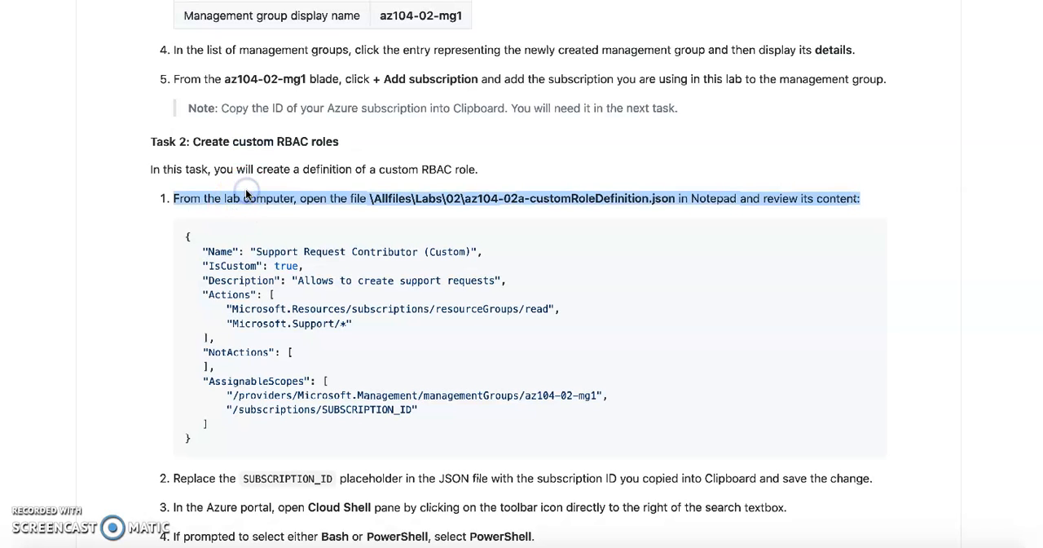
double_click(224, 266)
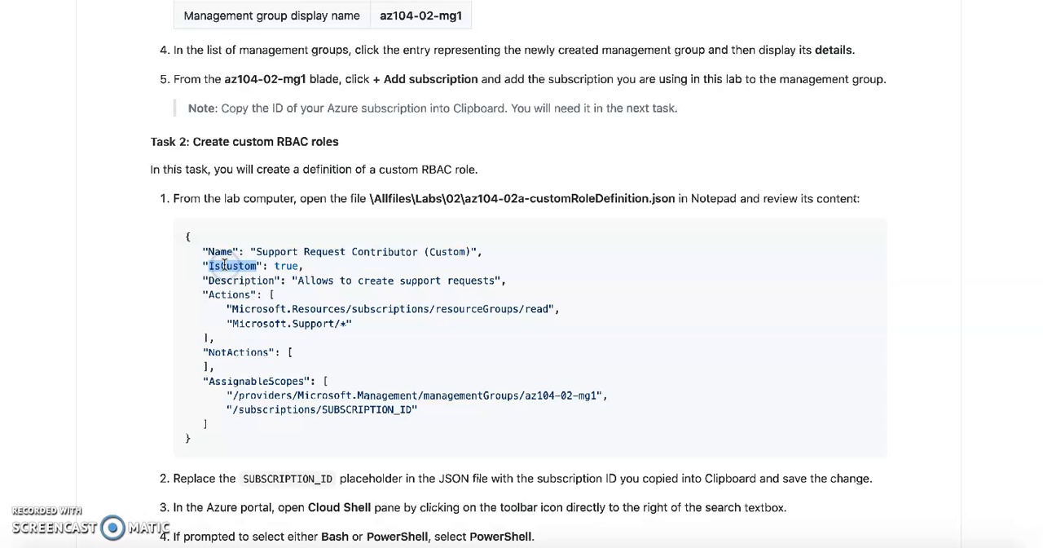
double_click(285, 265)
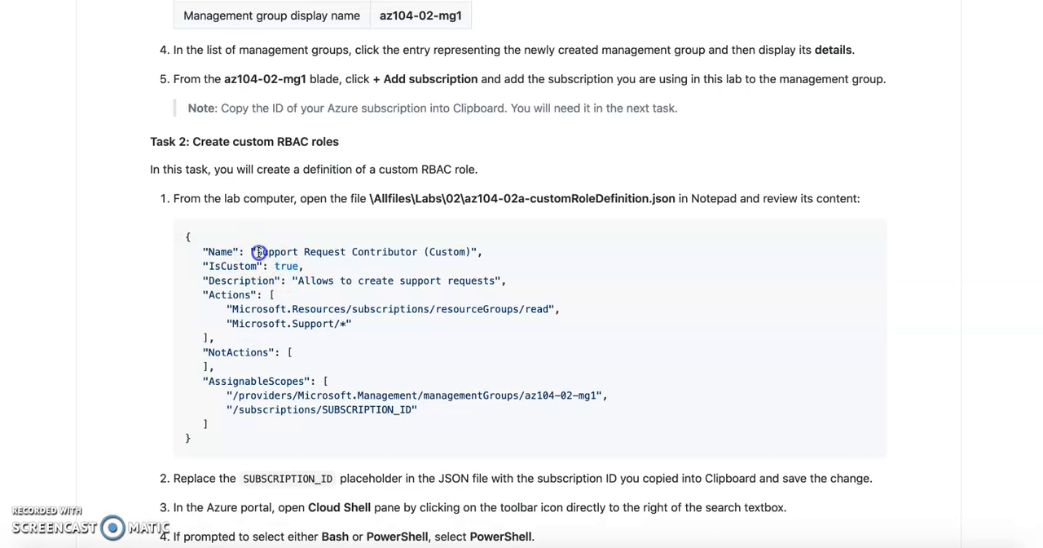
left_click_drag(257, 252, 421, 254)
double_click(446, 252)
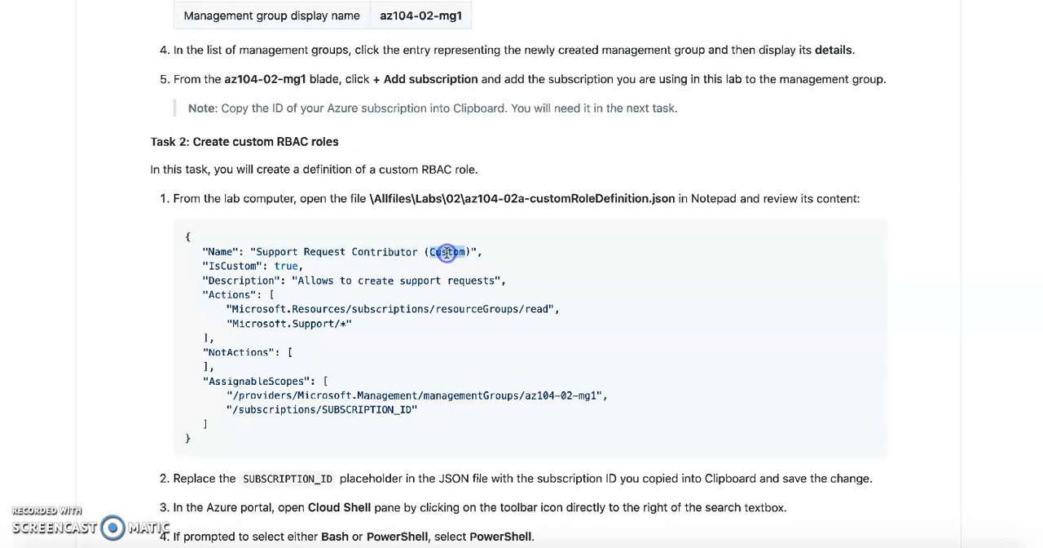
Examine the Actions block of the role definition, covering the resourceGroups/read and Microsoft.Support/* permissions.
double_click(234, 295)
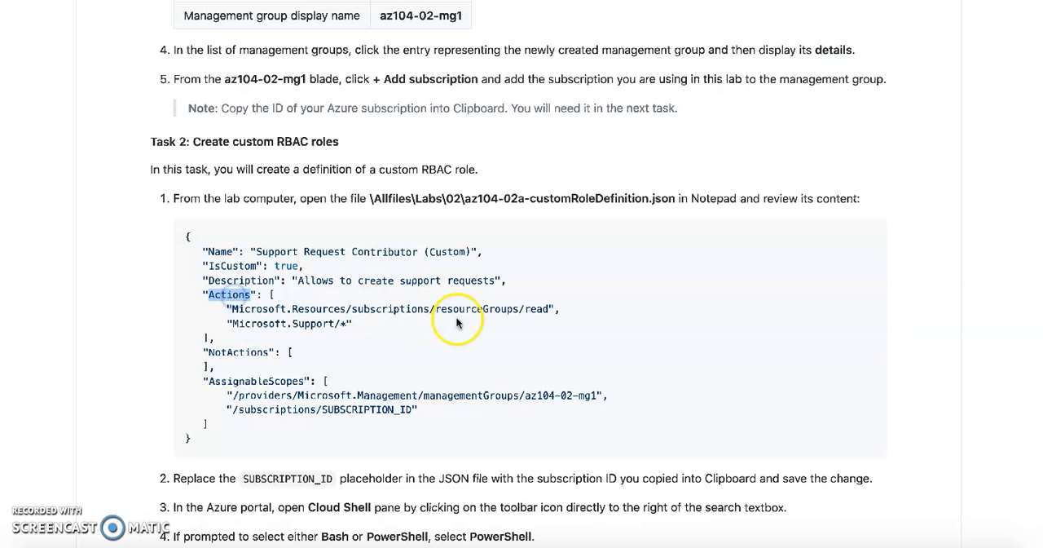
double_click(314, 323)
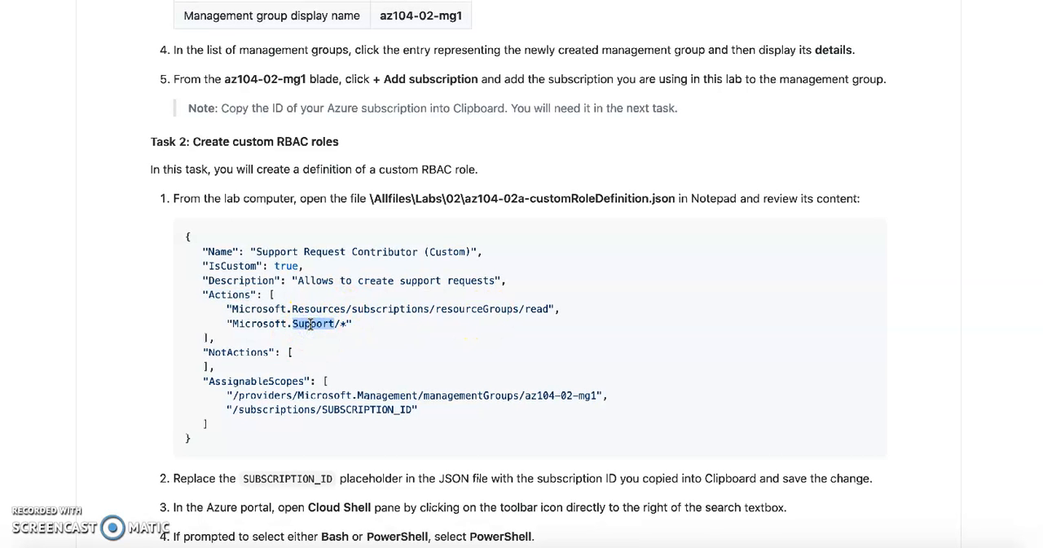
triple_click(481, 310)
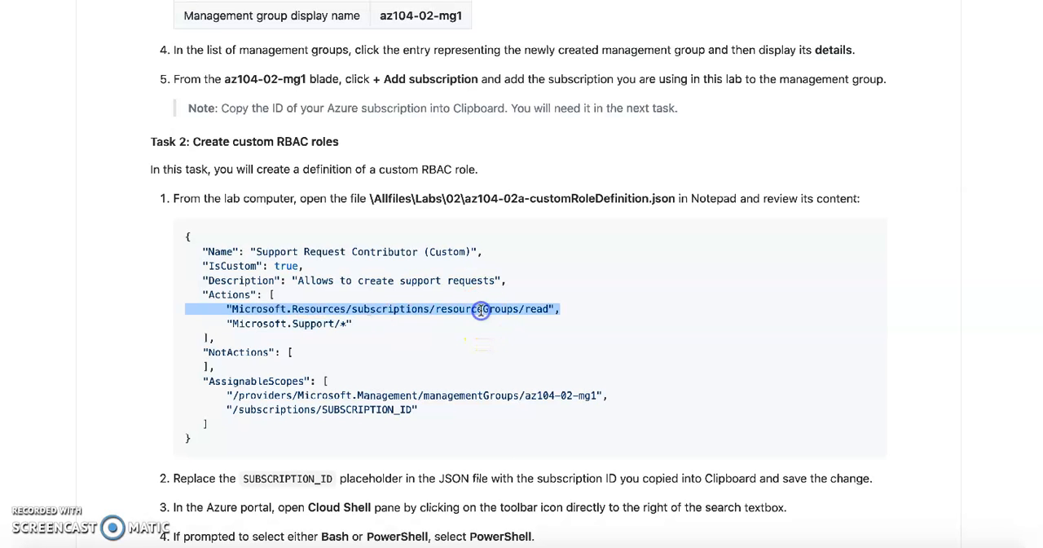
double_click(481, 310)
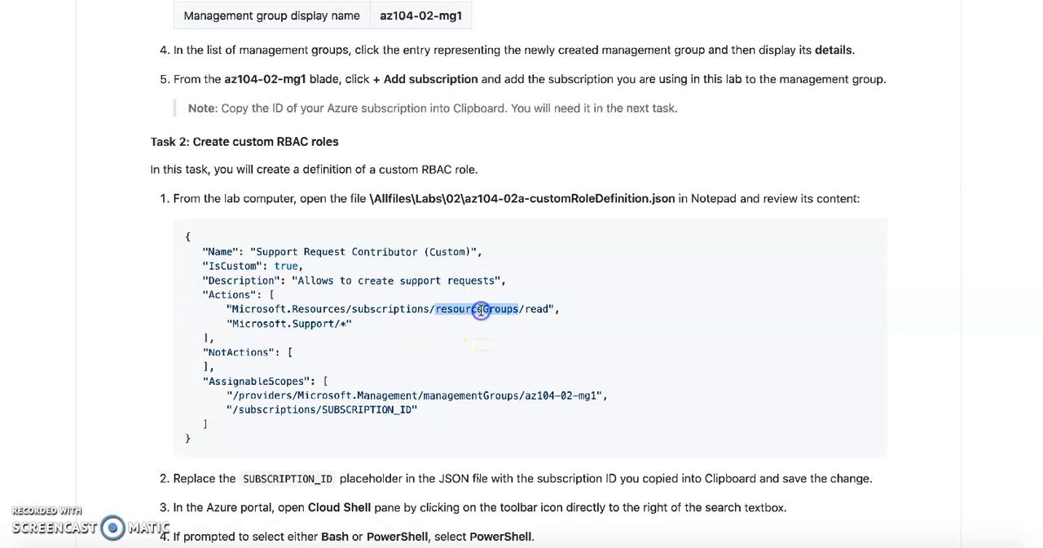
double_click(384, 310)
left_click_drag(203, 295, 233, 343)
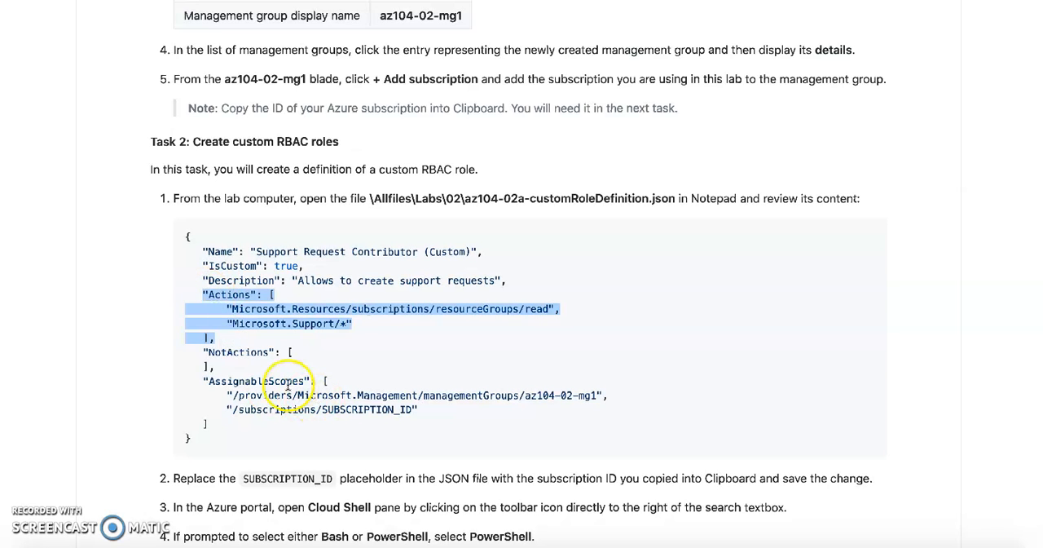
Examine the AssignableScopes entries of the role definition, covering the az104-02-mg1 management group and the subscription placeholder.
double_click(263, 381)
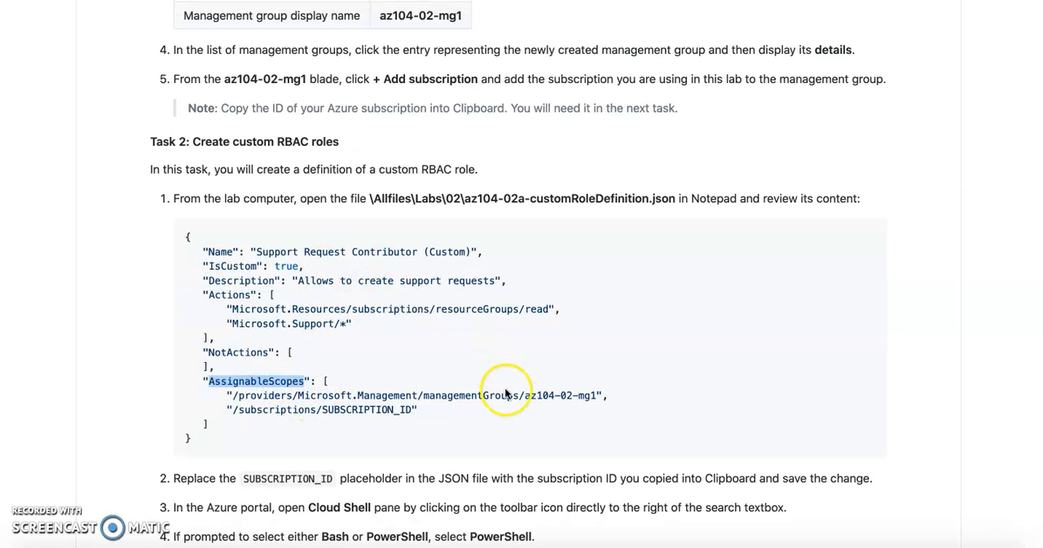
double_click(484, 395)
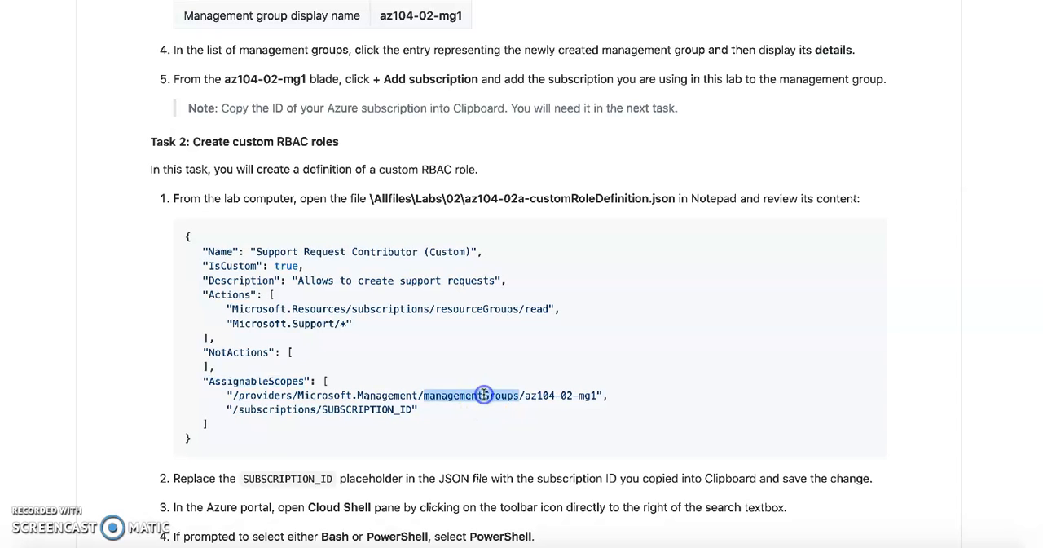
triple_click(546, 398)
left_click(546, 398)
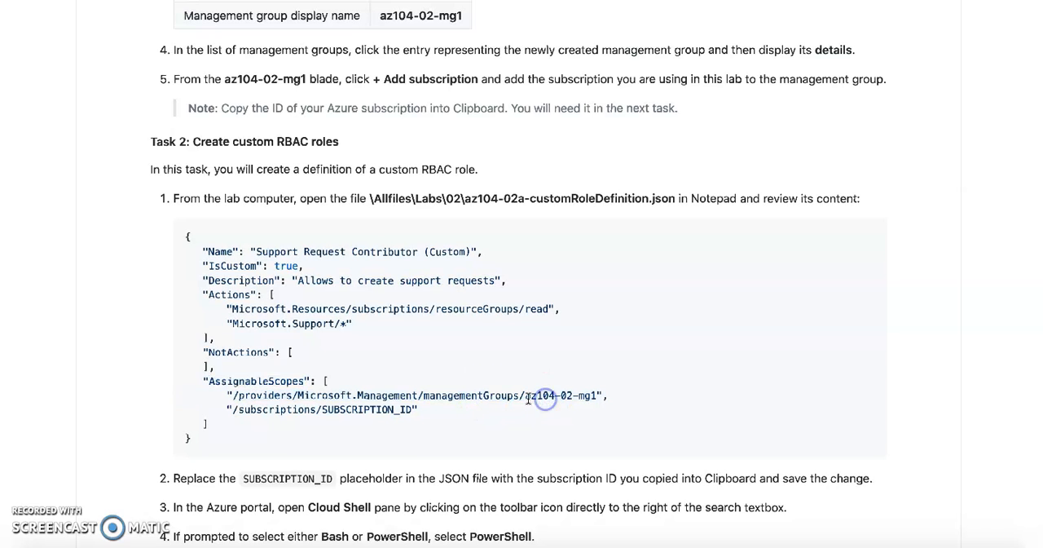
double_click(281, 409)
left_click(581, 396)
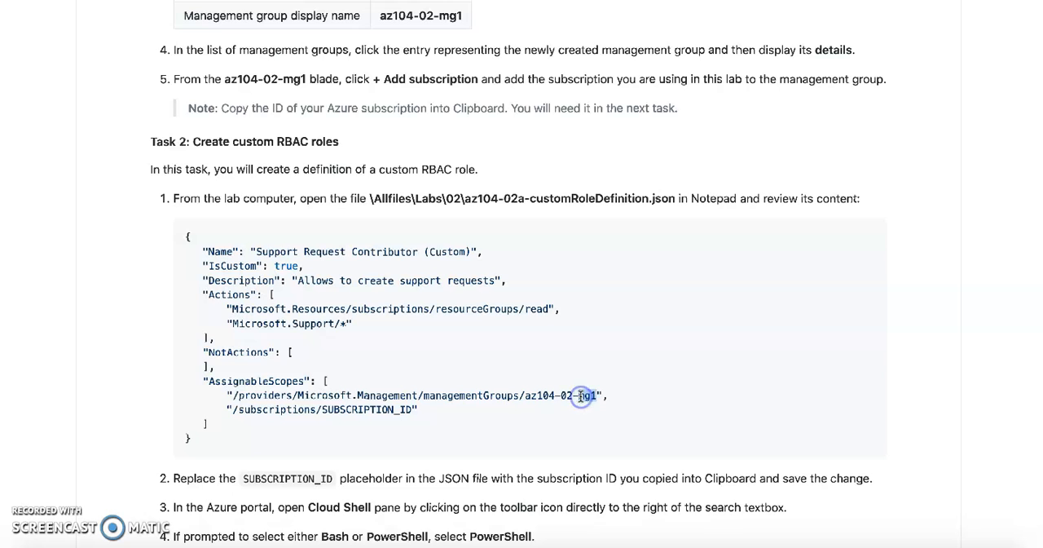
scroll(580, 396, "down", 2)
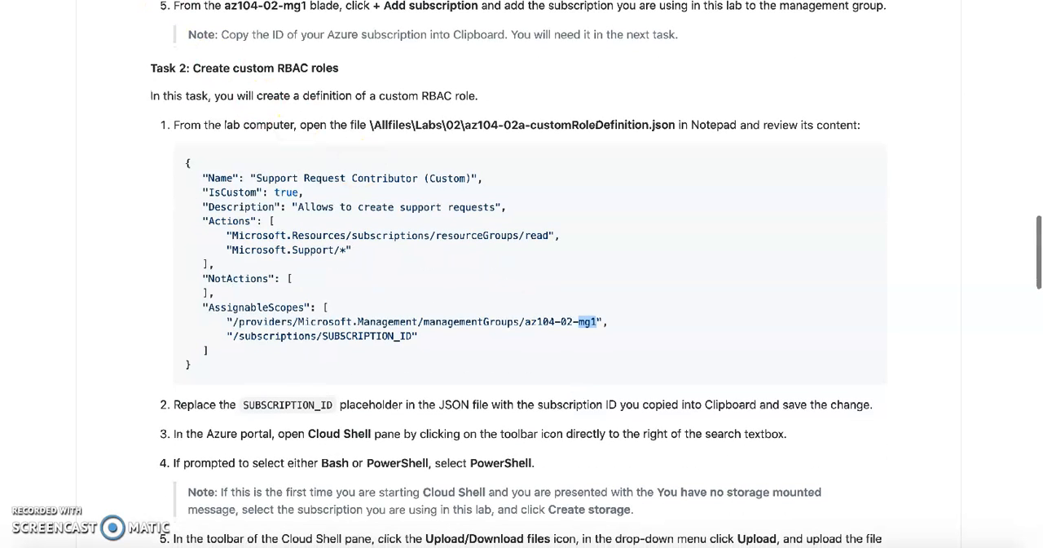
Switch back to the Azure portal and view the az104-02-mg1 group in the management groups list.
left_click(159, 2)
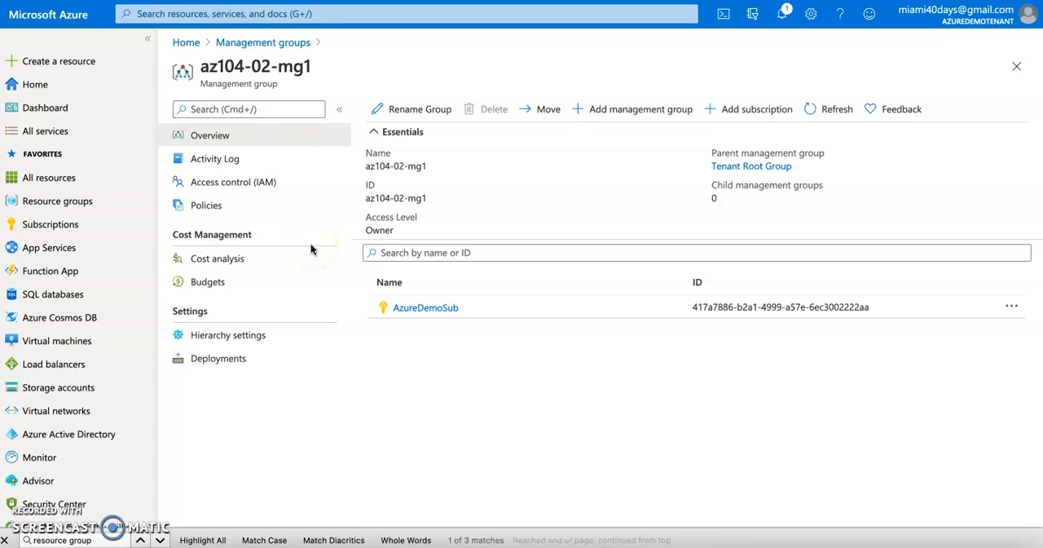
left_click(250, 47)
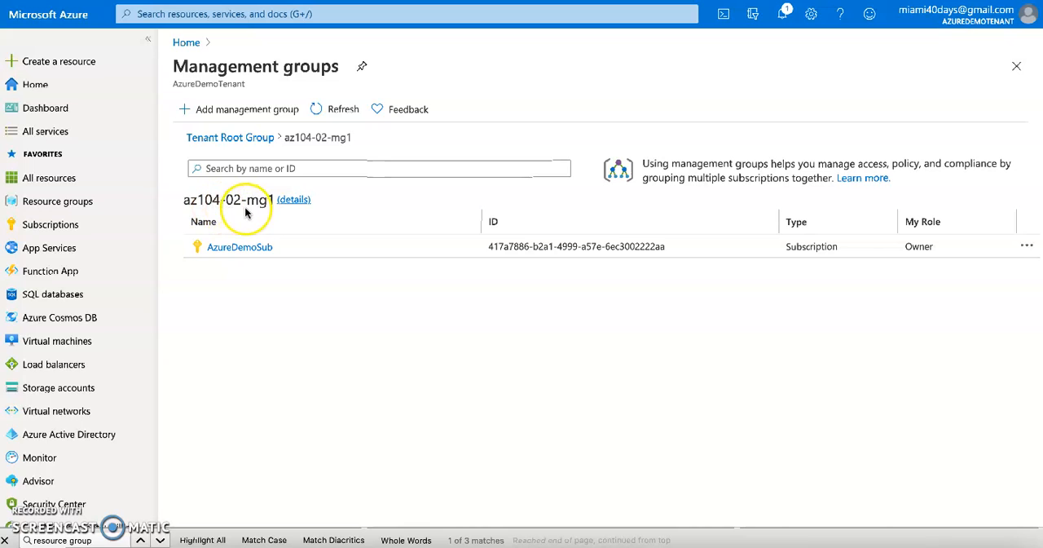
double_click(232, 201)
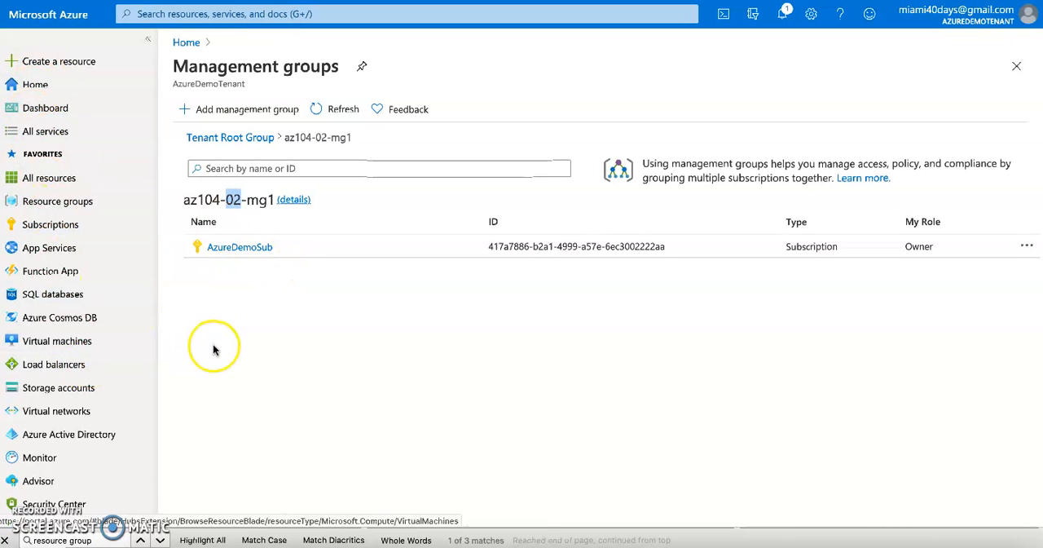
Open the roles and administrators of Azure Active Directory and search the administrative roles for "support".
left_click(66, 441)
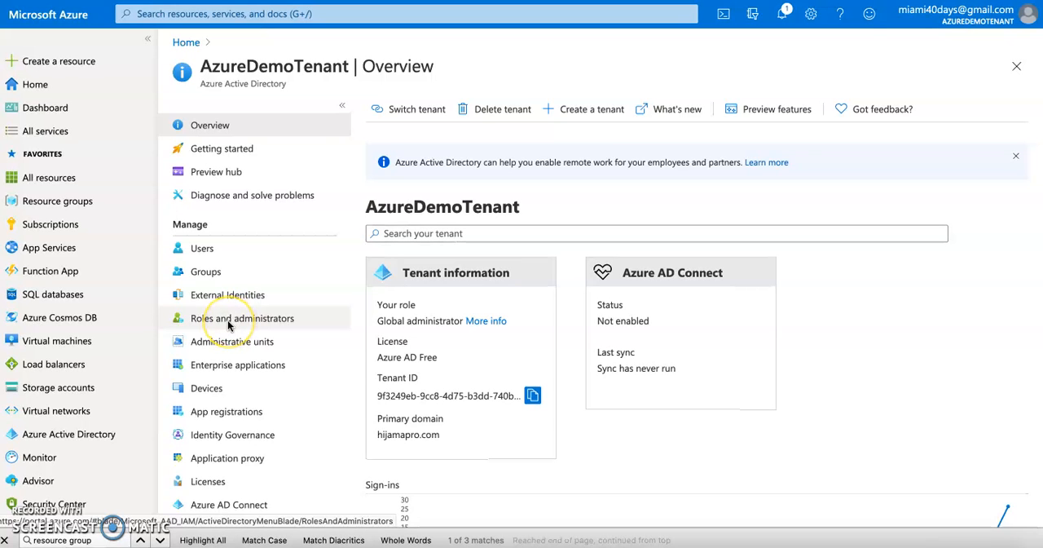
left_click(213, 320)
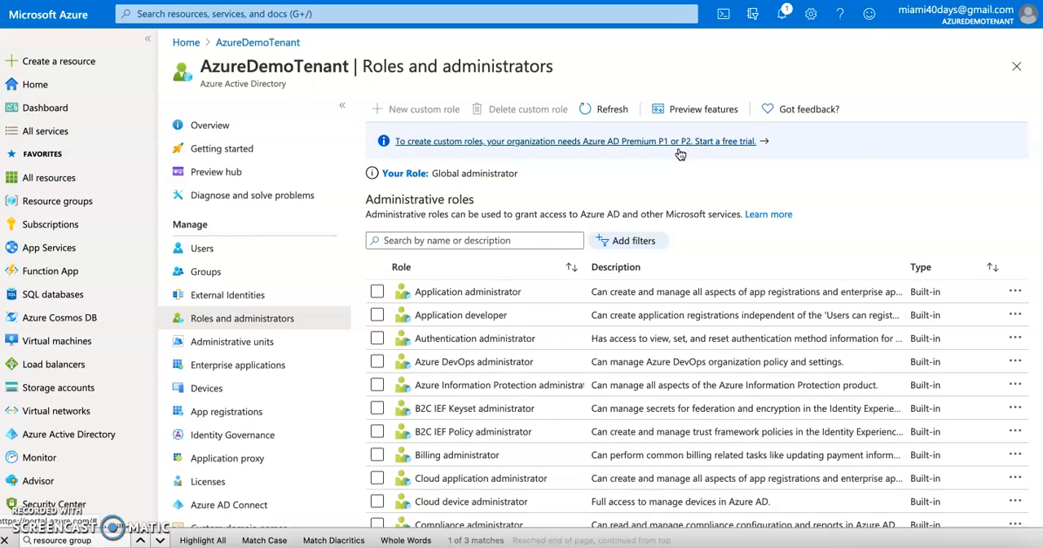
left_click(512, 238)
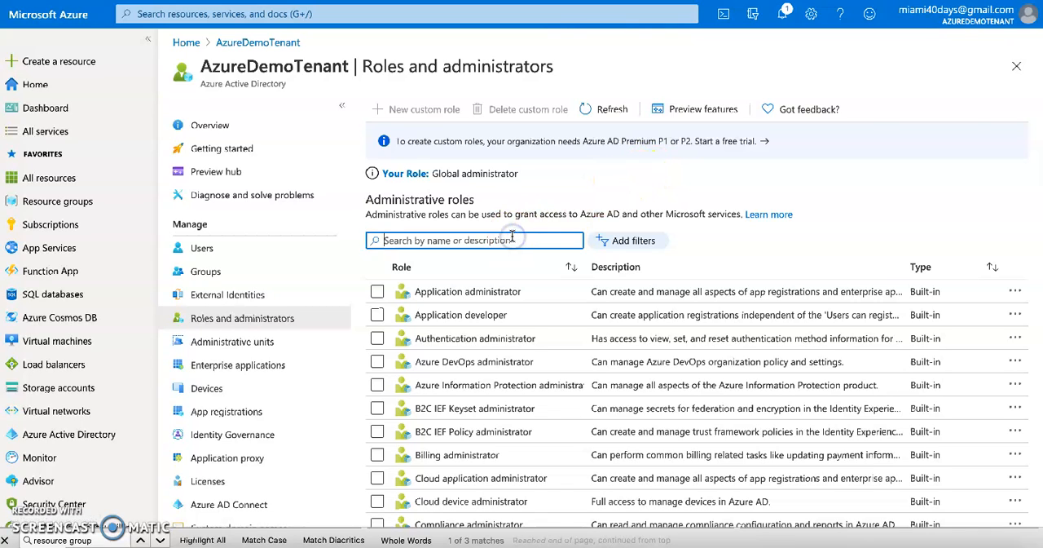
type("support")
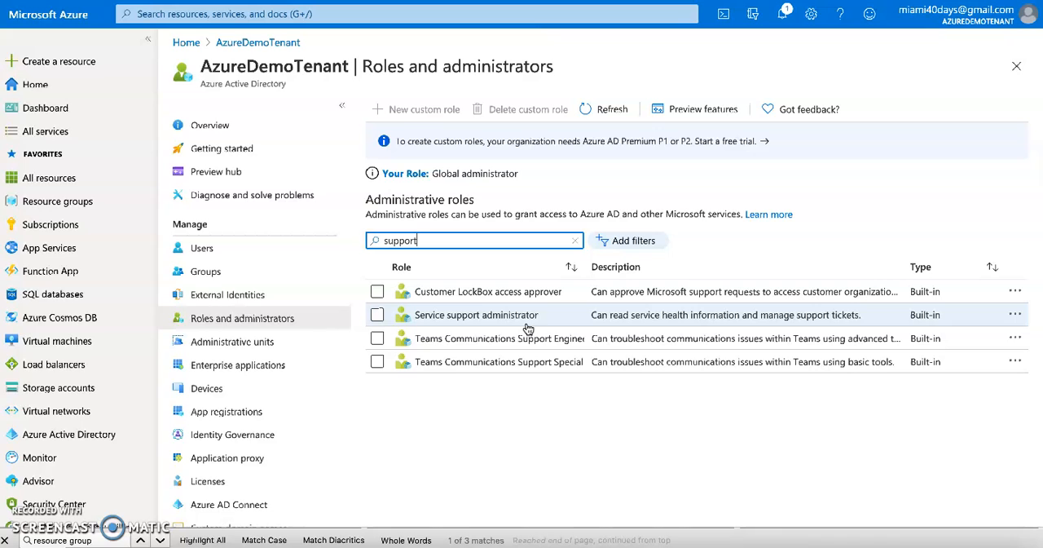
Look through the blank new user form of the tenant and return to the list of all users without creating one.
left_click(205, 253)
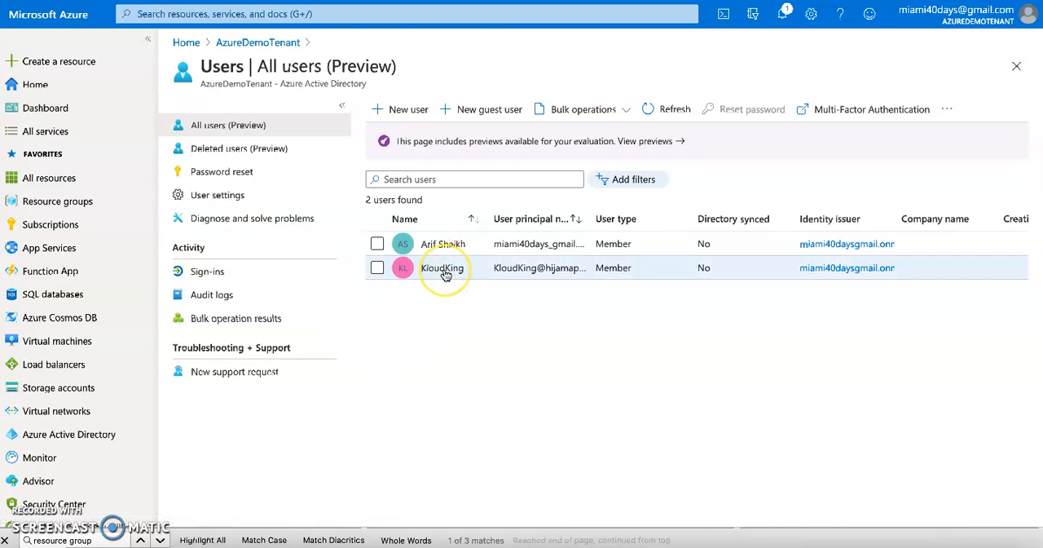
left_click(399, 111)
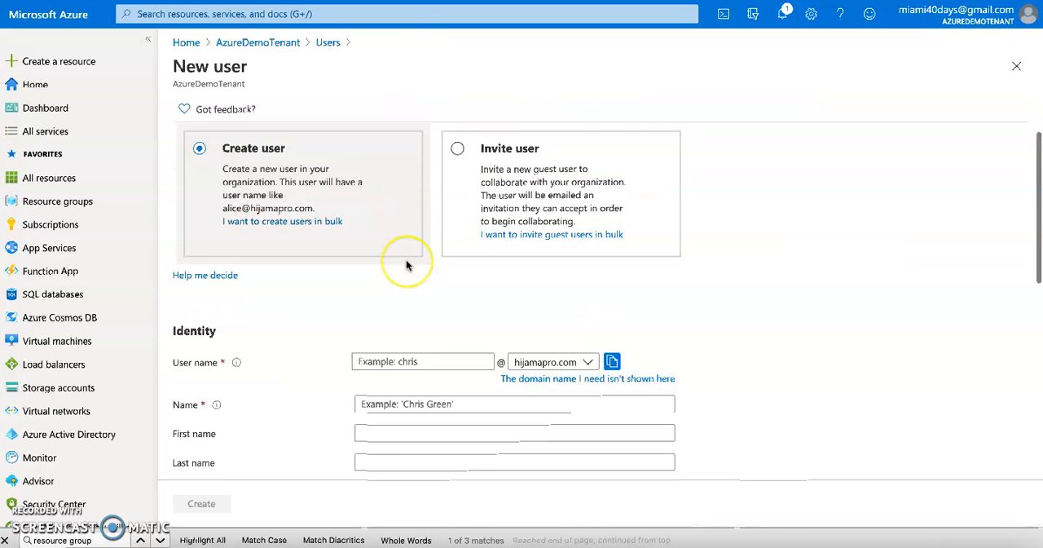
scroll(406, 265, "down", 3)
scroll(406, 265, "up", 2)
left_click(408, 243)
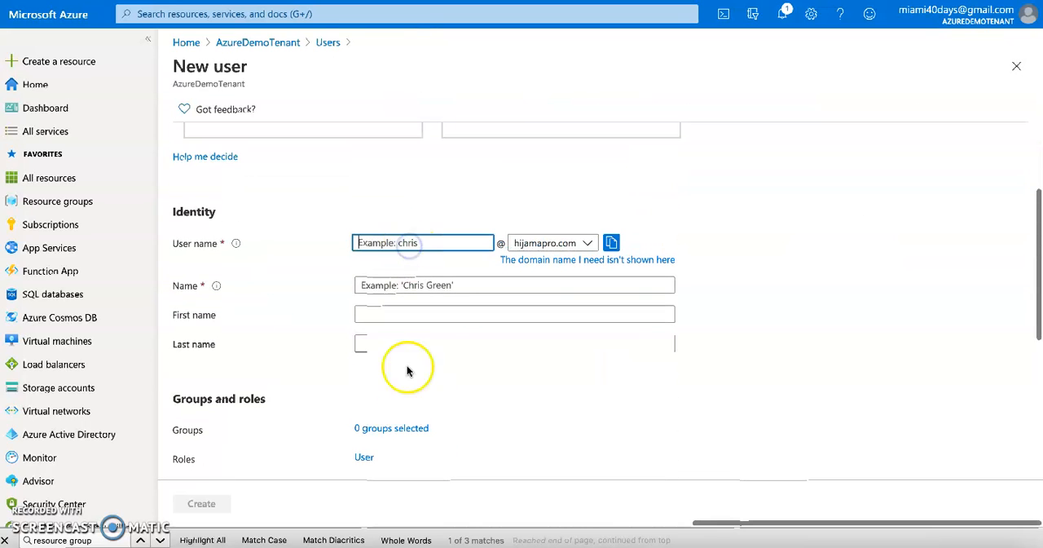
scroll(409, 383, "down", 1)
left_click(405, 254)
left_click(397, 205)
scroll(508, 330, "down", 3)
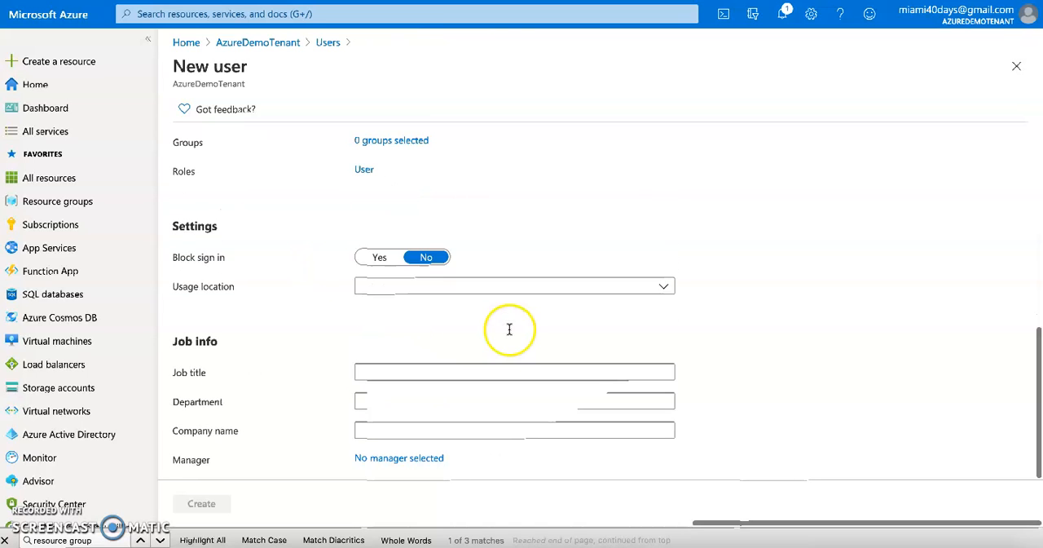
left_click(255, 41)
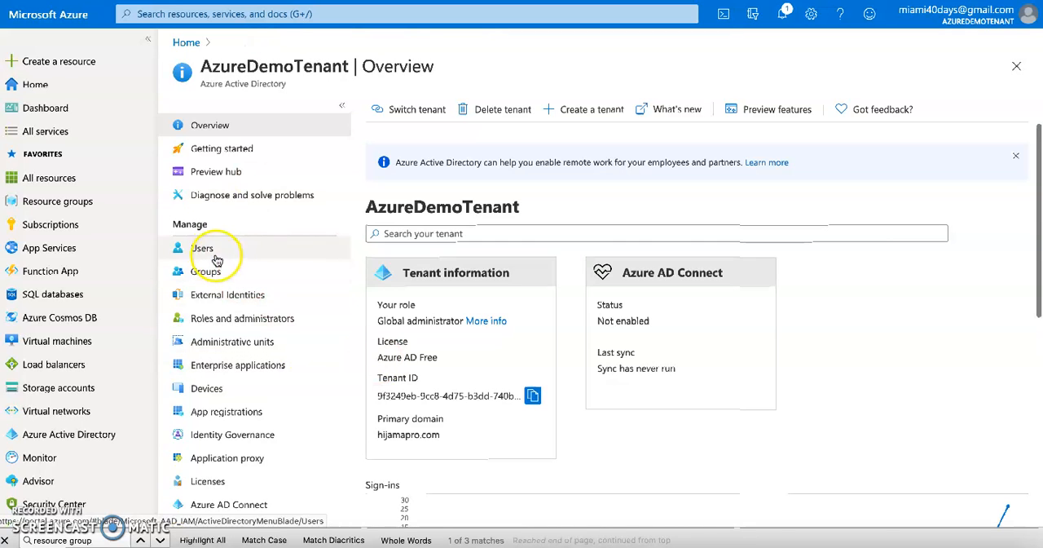
left_click(207, 250)
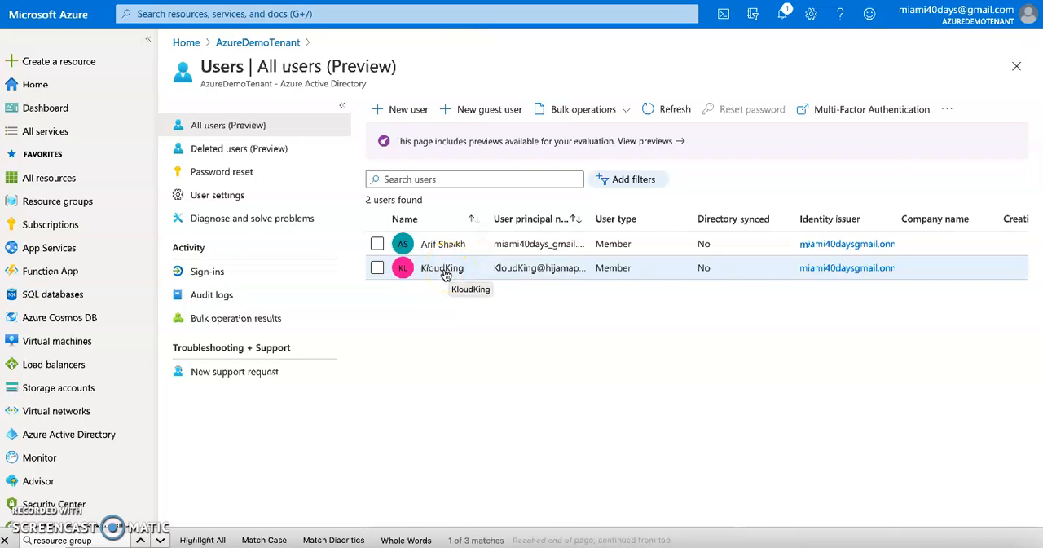
Return to the lab instructions and review the complete role definition JSON and the remaining Task 2 steps up to Task 3.
key("ctrl+Tab")
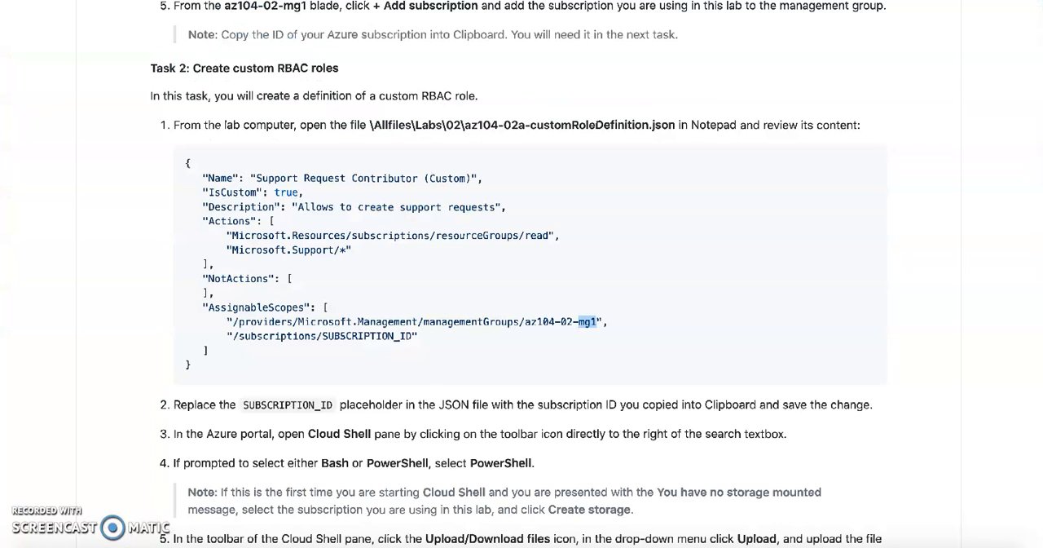
triple_click(268, 175)
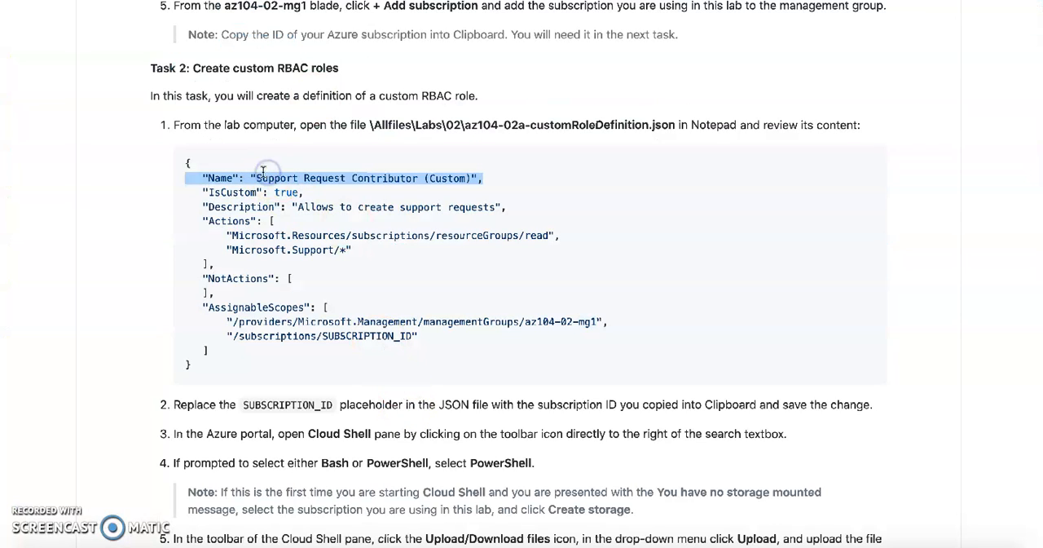
left_click_drag(184, 163, 227, 369)
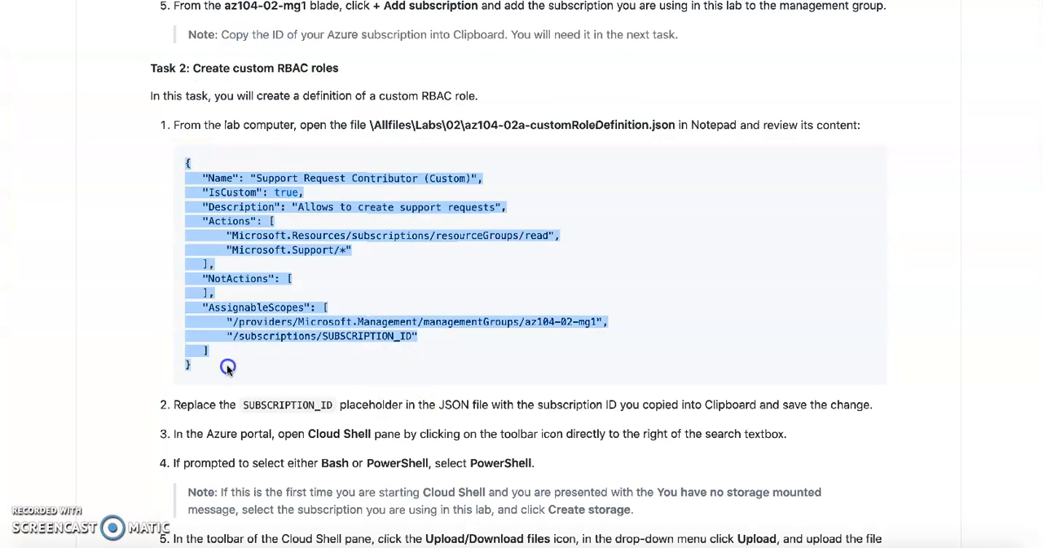
scroll(227, 368, "down", 3)
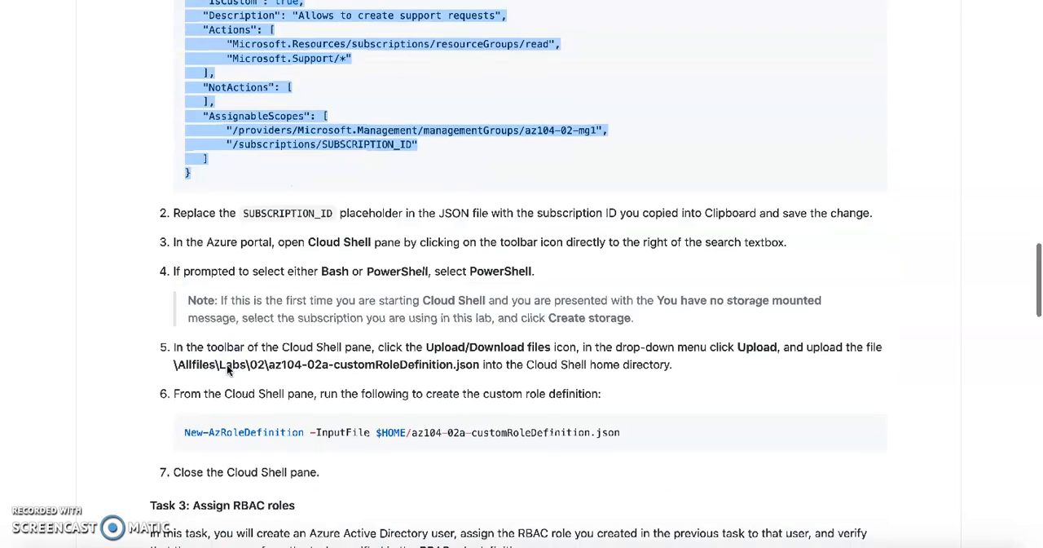
double_click(310, 214)
scroll(288, 442, "down", 5)
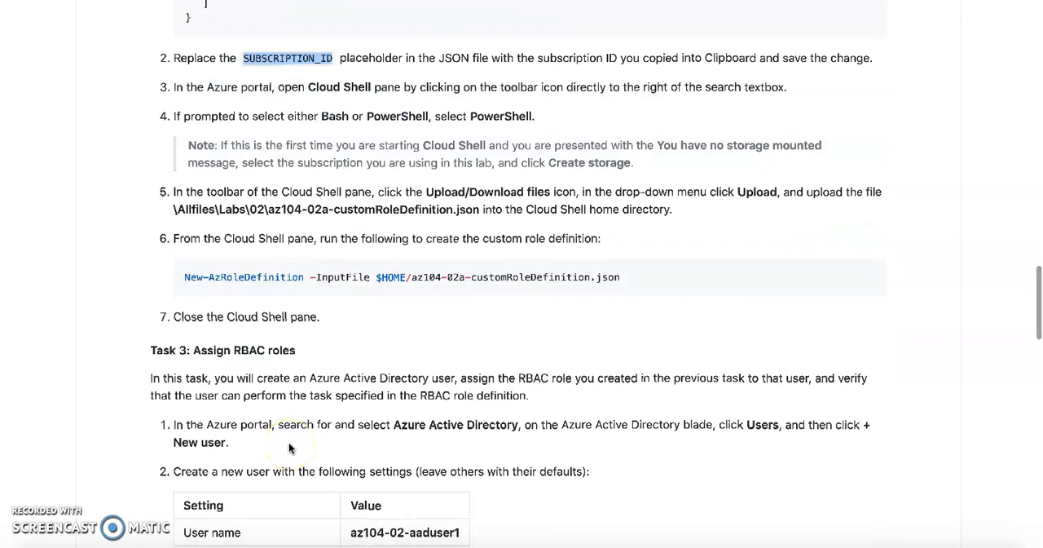
Review the Task 3 instructions for creating a new Azure Active Directory user, including the table of user settings.
scroll(289, 443, "down", 2)
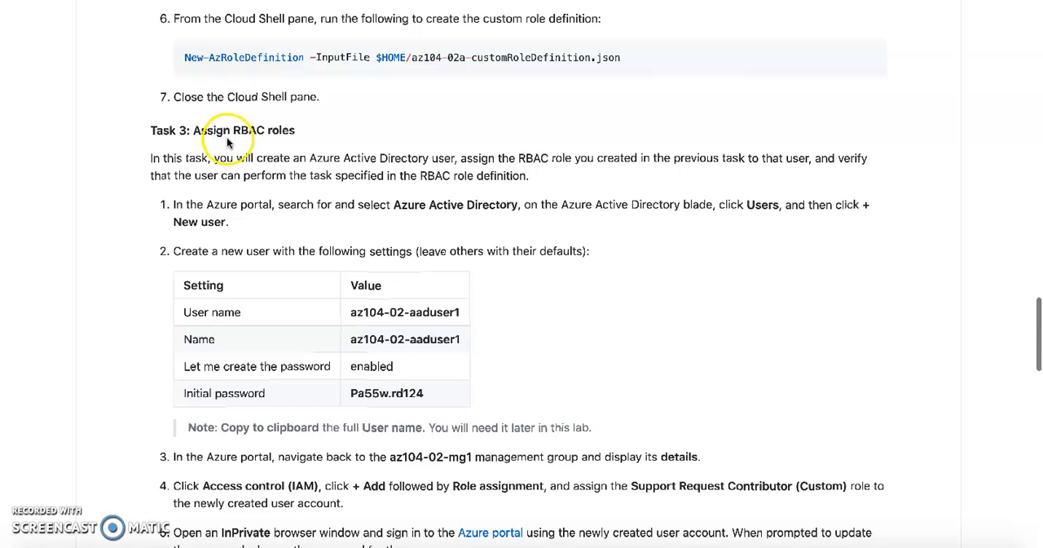
triple_click(251, 251)
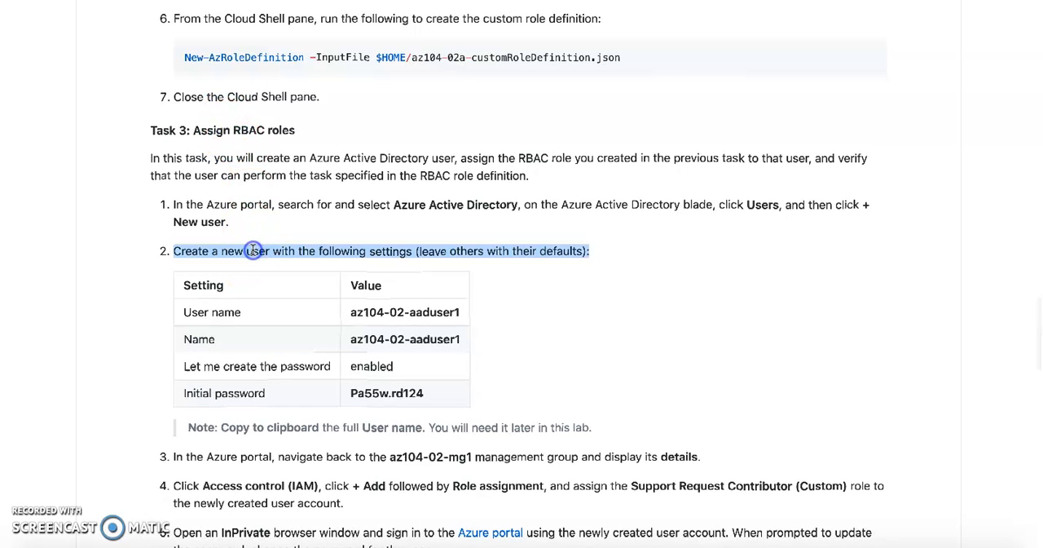
triple_click(319, 204)
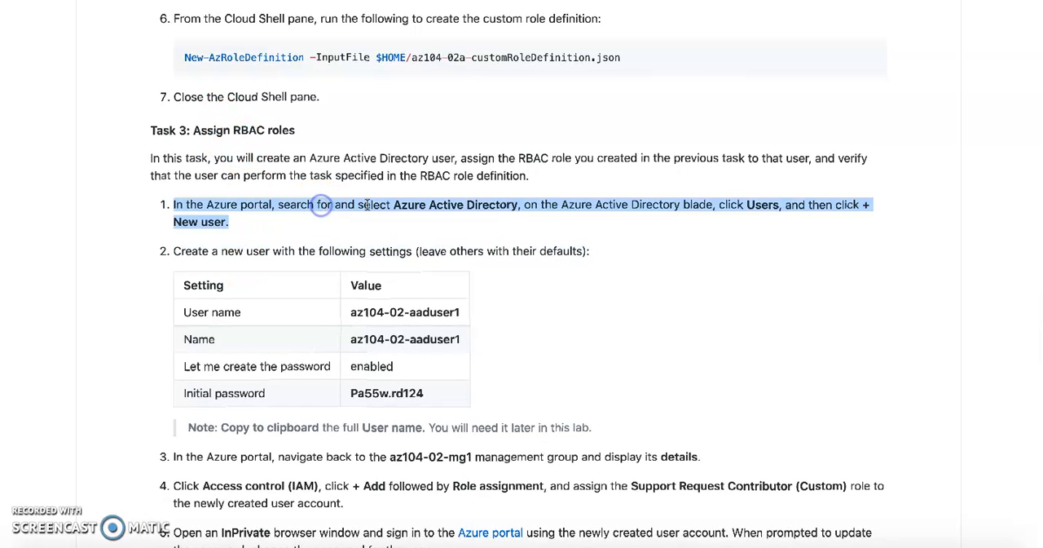
left_click(426, 204)
double_click(489, 204)
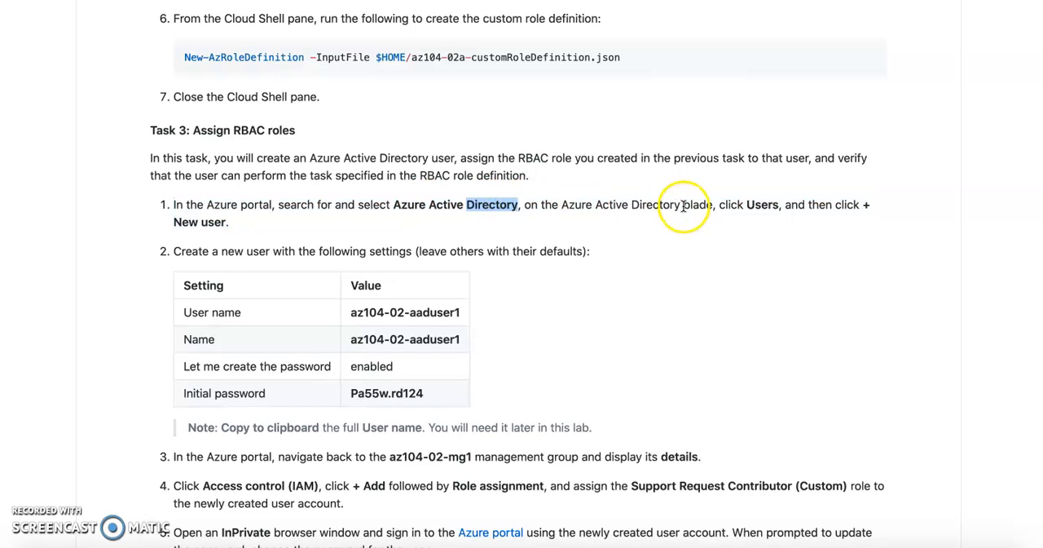
left_click(760, 204)
triple_click(229, 313)
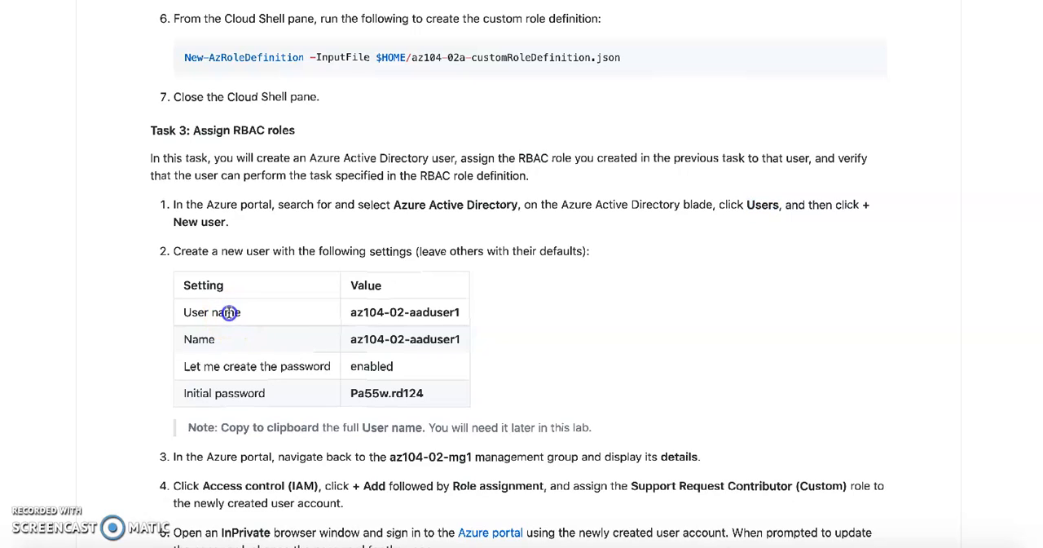
left_click(396, 311)
triple_click(397, 311)
triple_click(375, 366)
left_click(384, 393)
Read the Task 3 steps on displaying the az104-02-mg1 details and adding a role assignment through Access control (IAM).
scroll(385, 392, "down", 1)
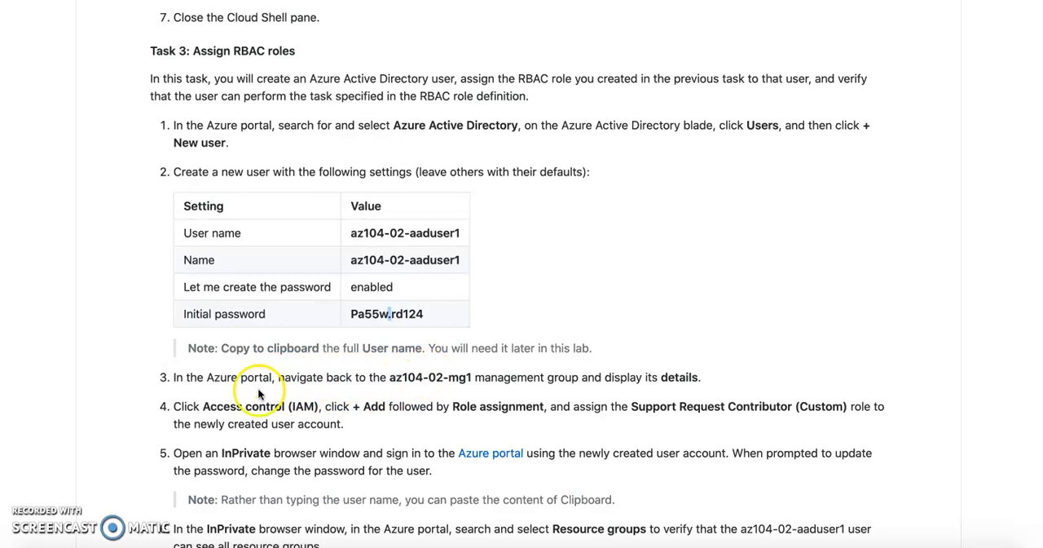
triple_click(432, 377)
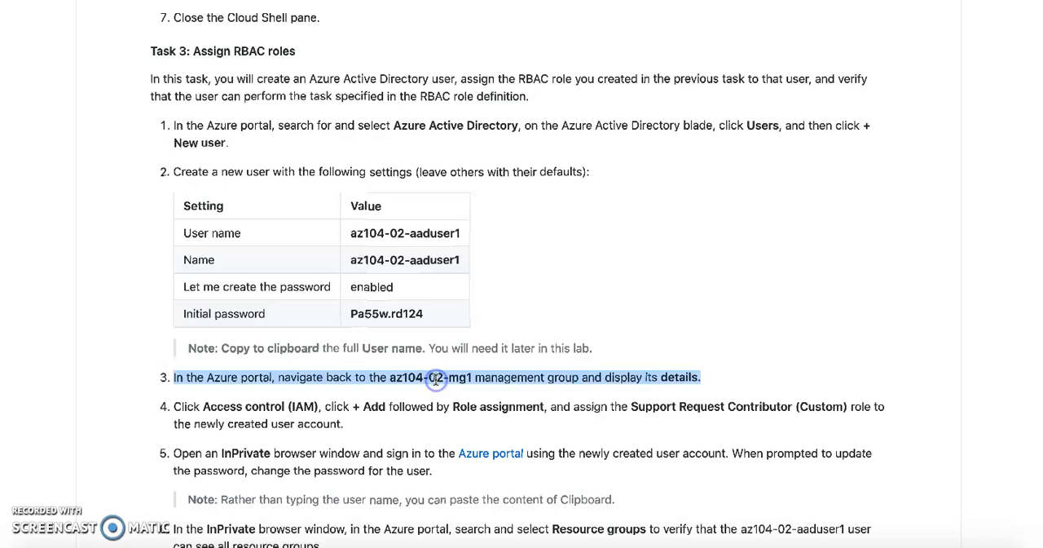
scroll(436, 379, "down", 1)
scroll(436, 379, "down", 3)
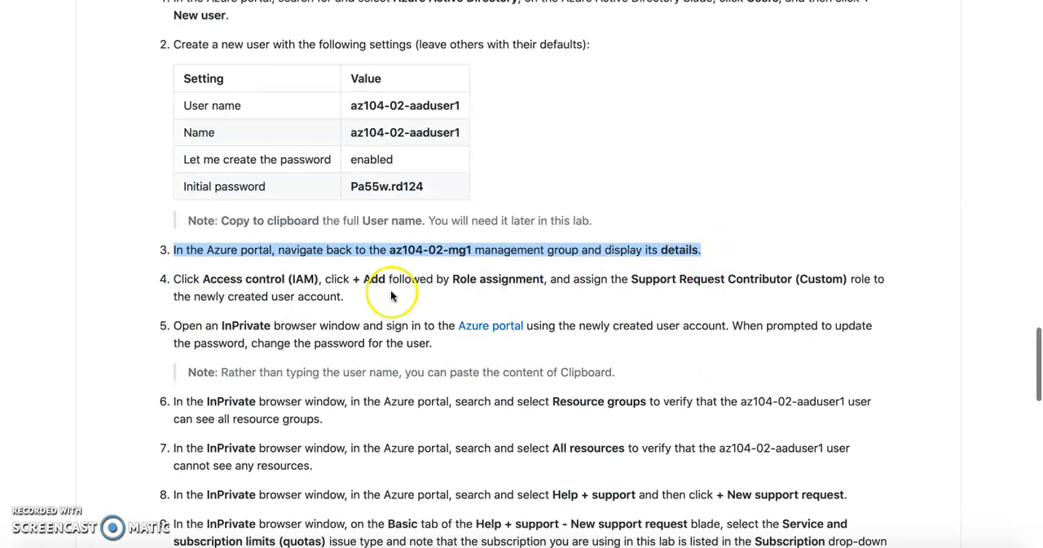
double_click(302, 278)
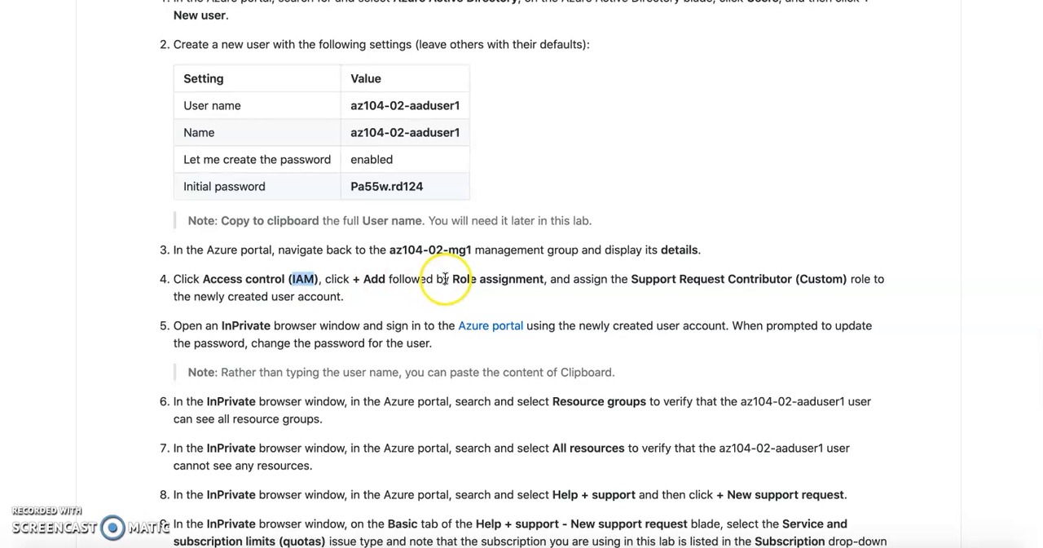
triple_click(476, 278)
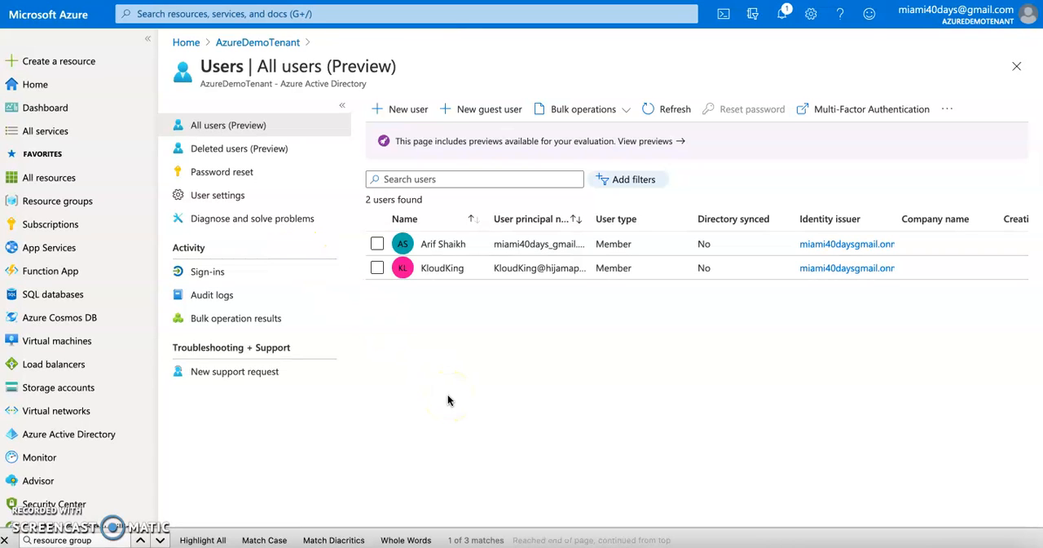
Switch back to the Azure portal and open the role assignments in the Tenant Root Group's Access control (IAM).
left_click(192, 49)
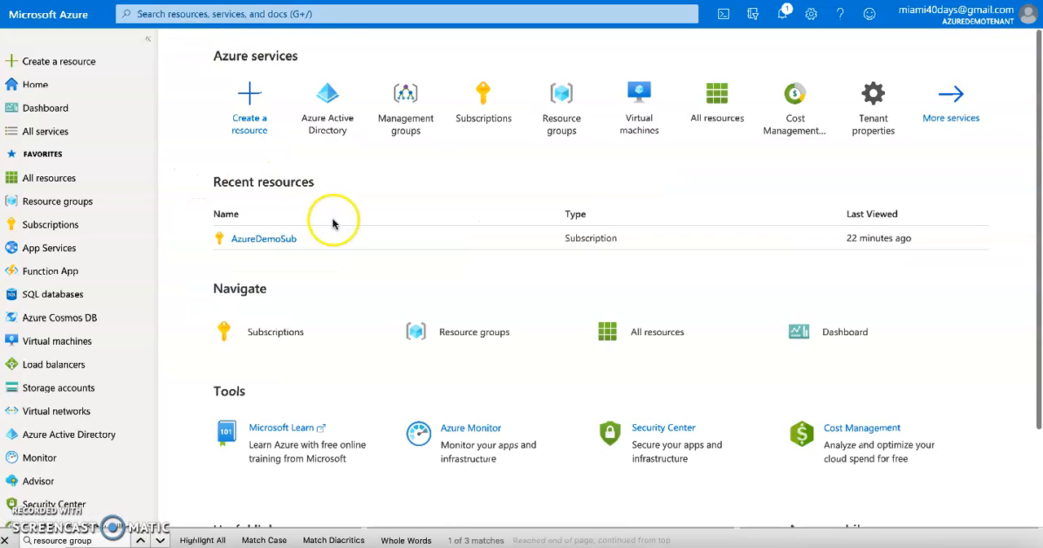
left_click(411, 114)
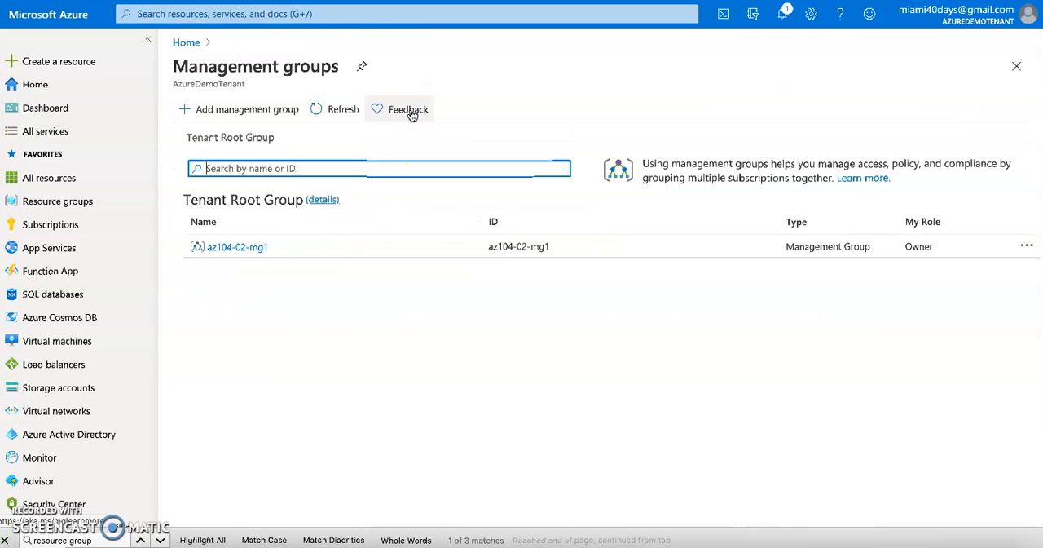
left_click(321, 201)
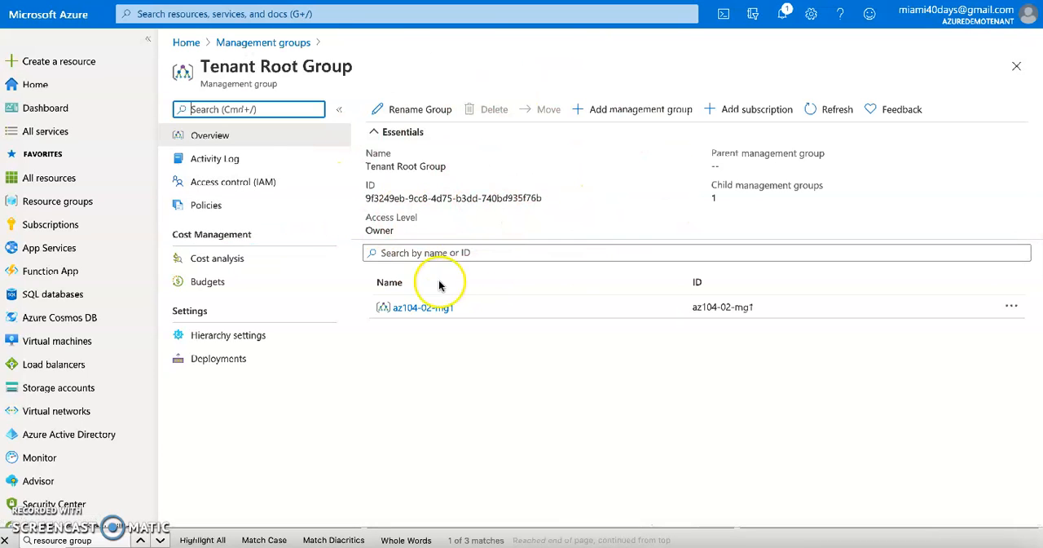
left_click(225, 186)
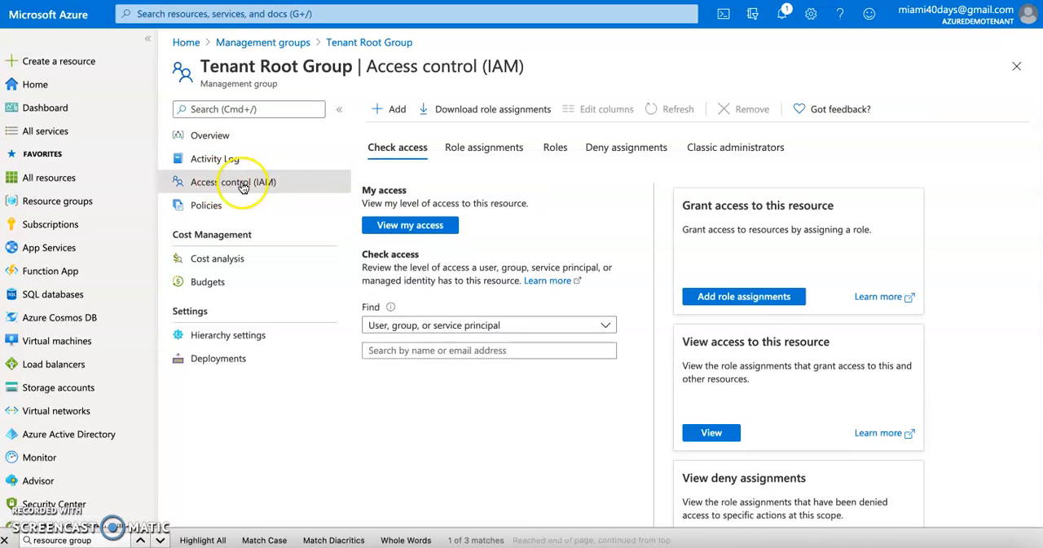
left_click(480, 150)
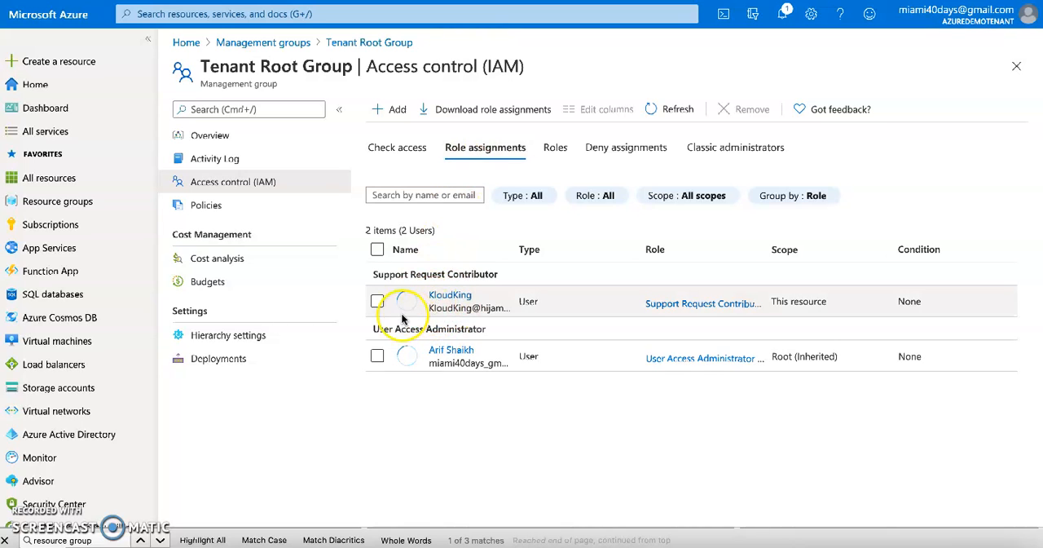
Remove the user's Support Request Contributor role assignment from the Tenant Root Group and dismiss the notification.
left_click(378, 303)
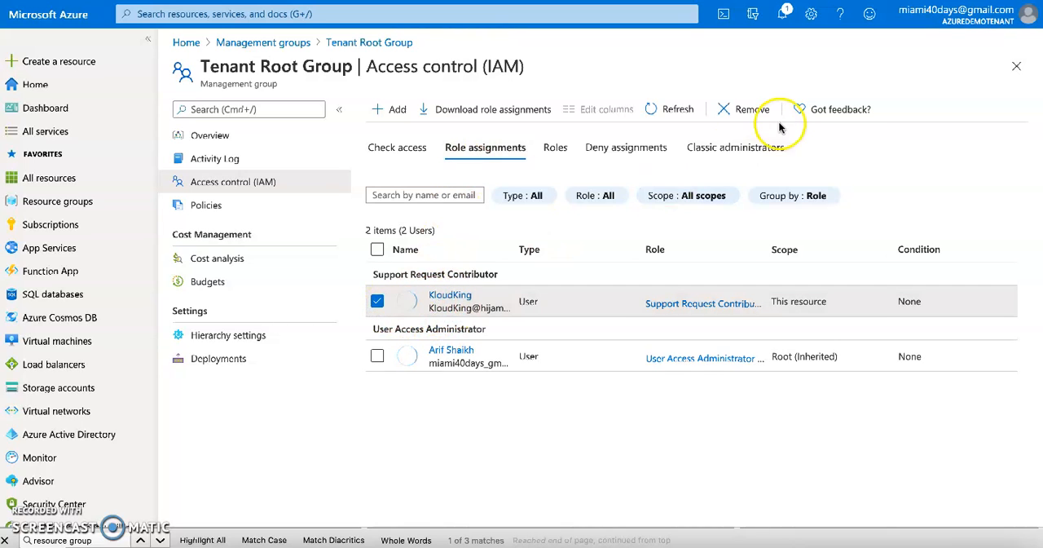
left_click(743, 109)
left_click(396, 190)
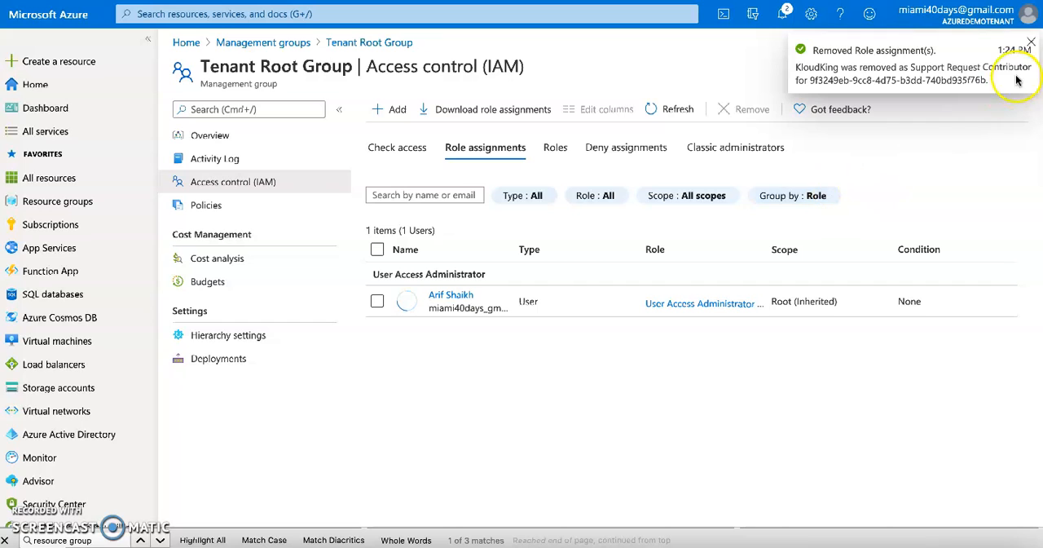
left_click(1031, 42)
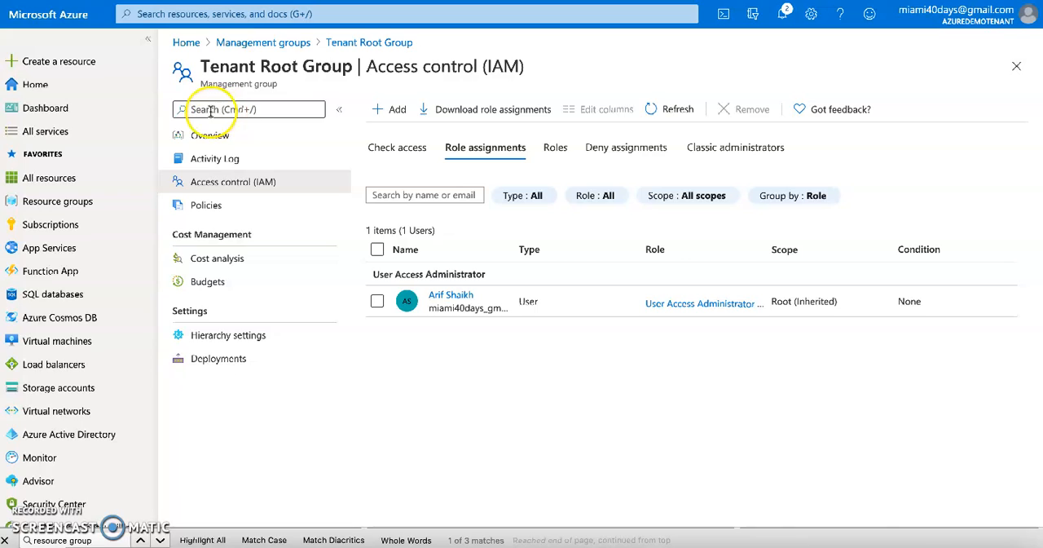
Add a Support Request Contributor role assignment on the Tenant Root Group for the user whose assignment was just removed.
left_click(221, 185)
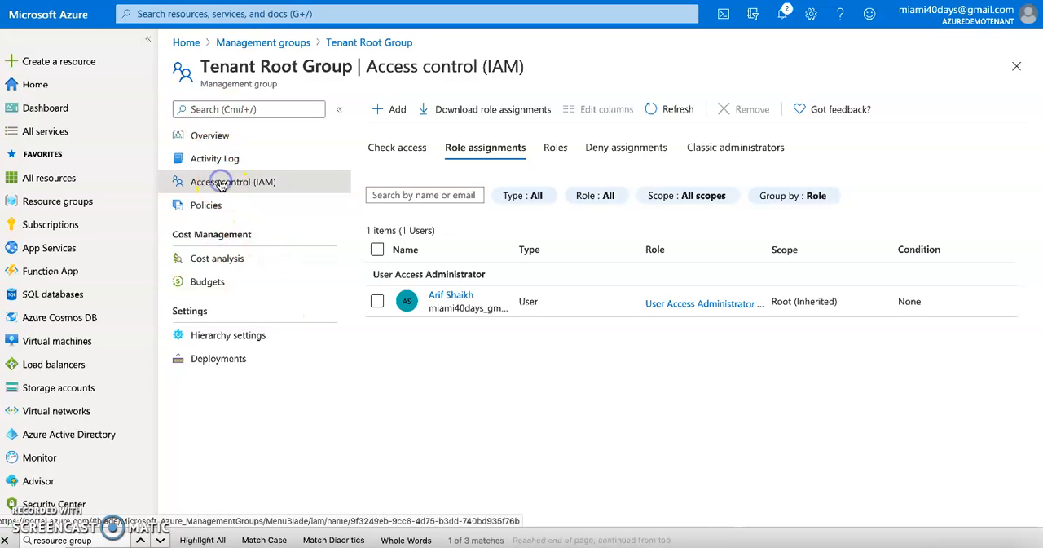
left_click(388, 111)
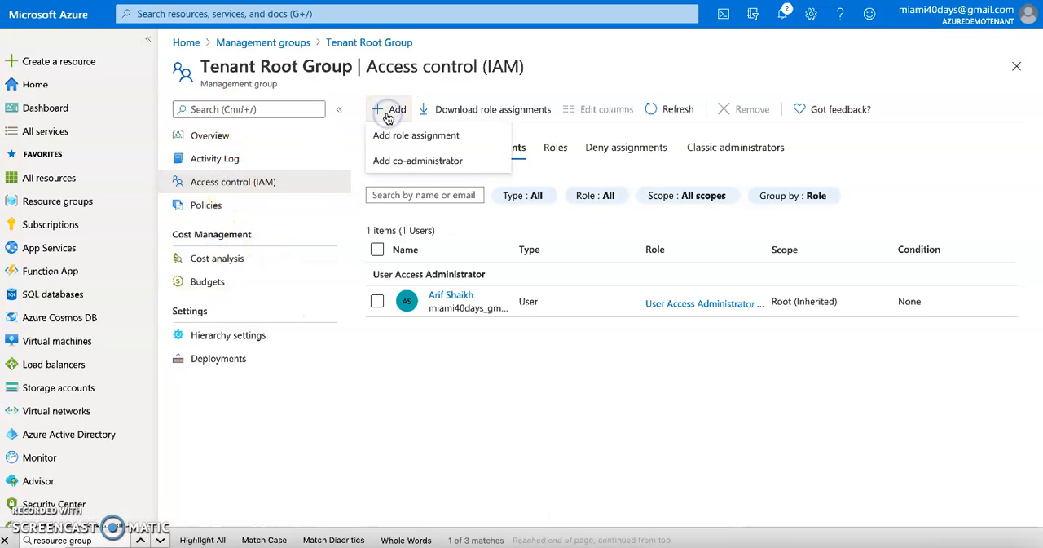
left_click(395, 135)
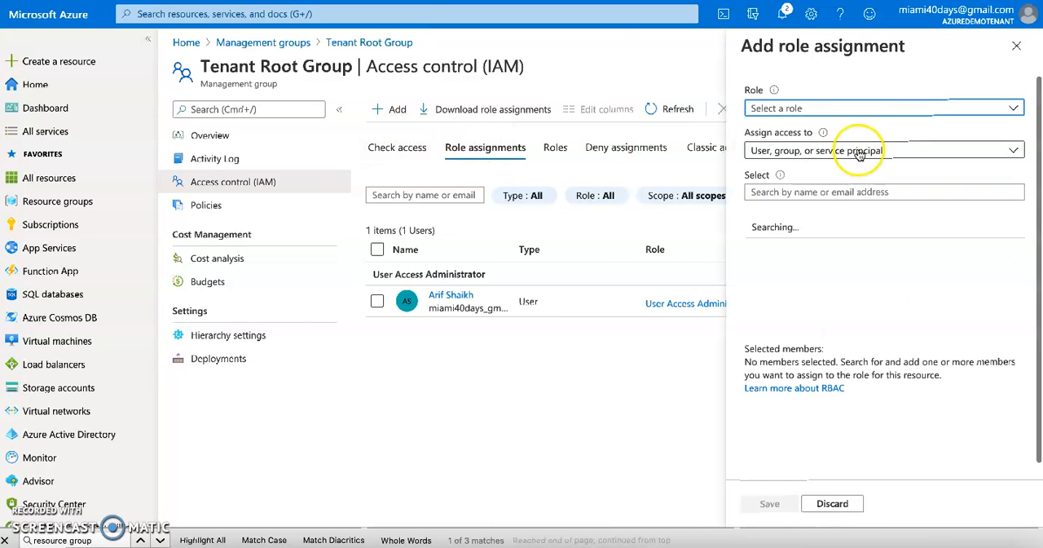
left_click(812, 108)
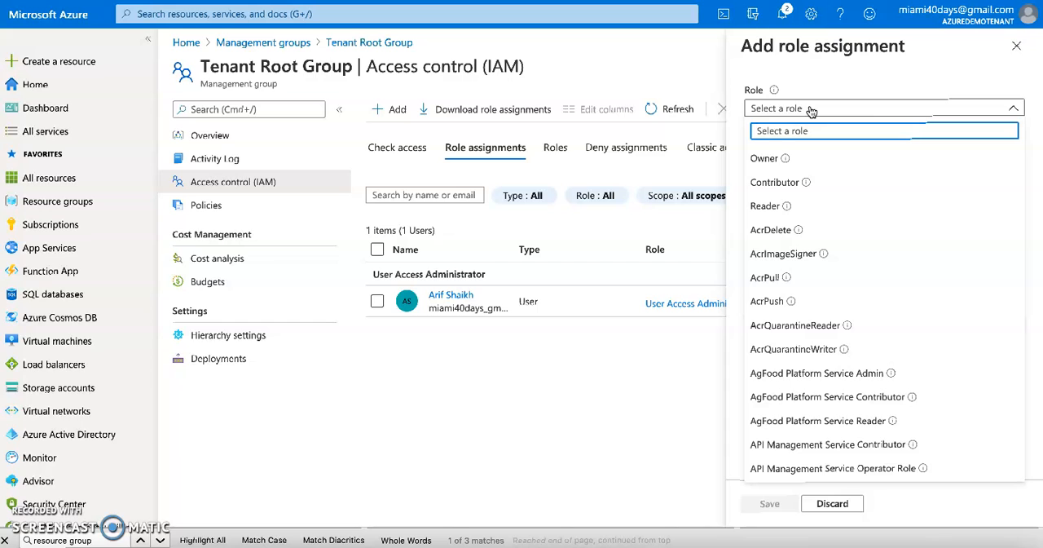
type("support")
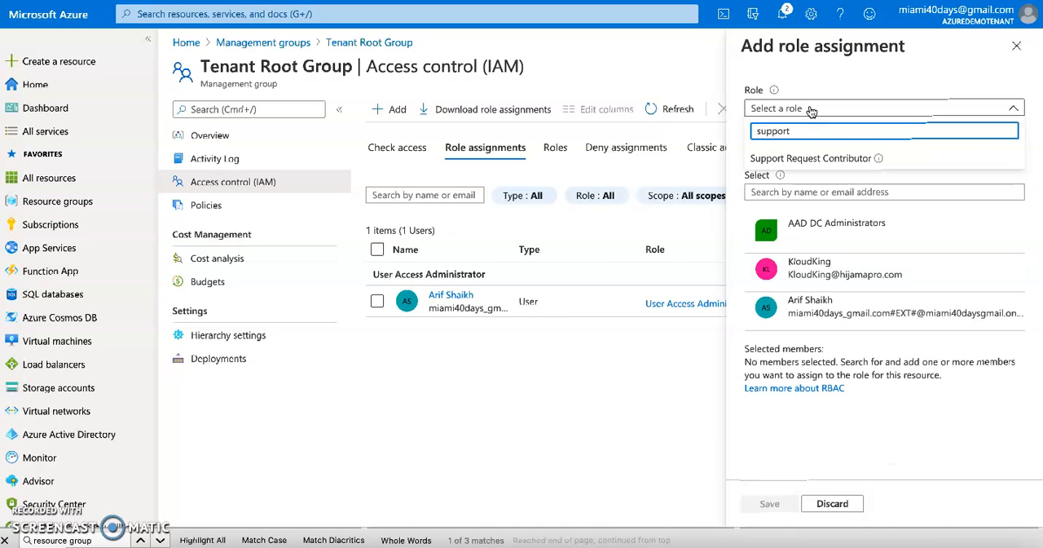
left_click(819, 158)
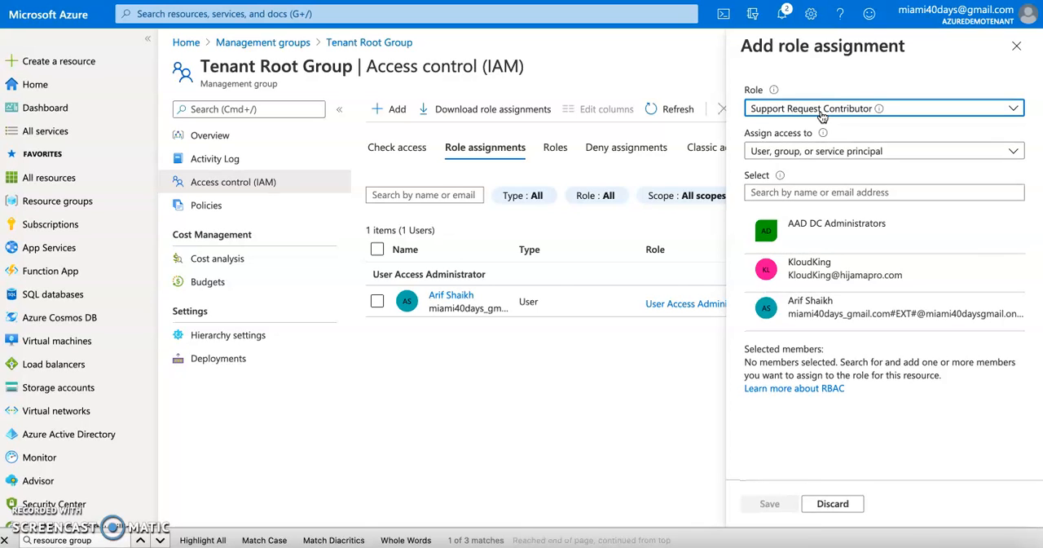
left_click(805, 269)
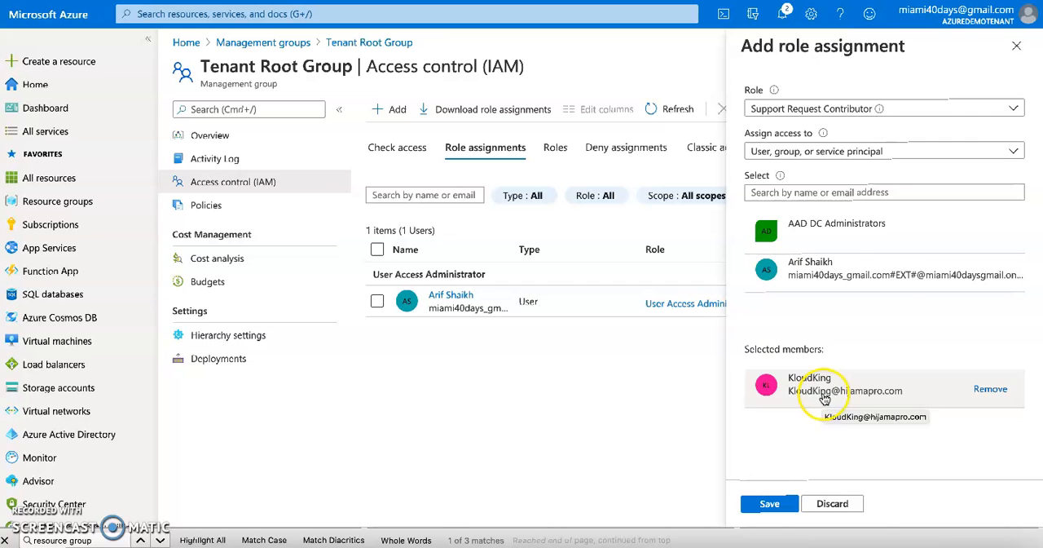
left_click(770, 503)
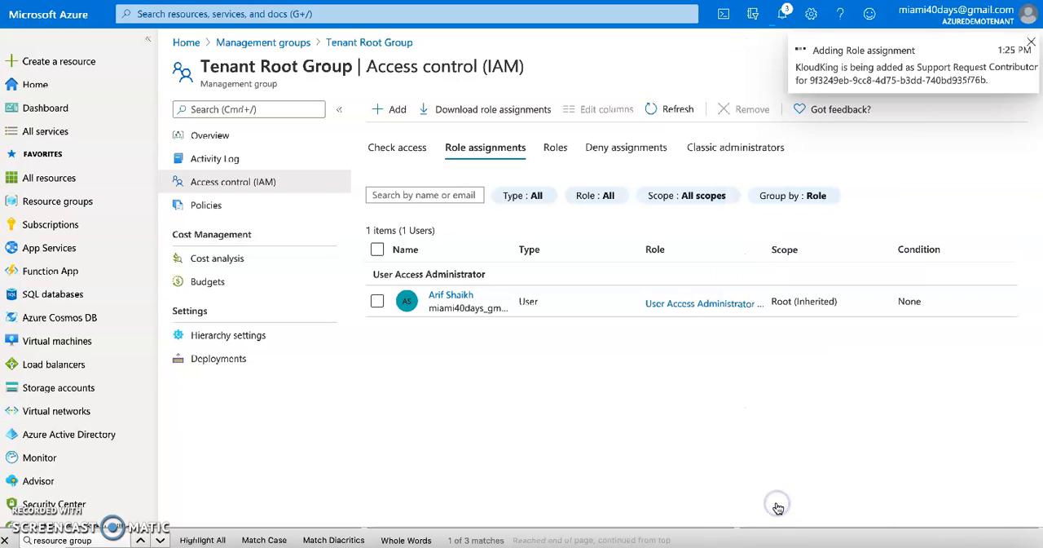
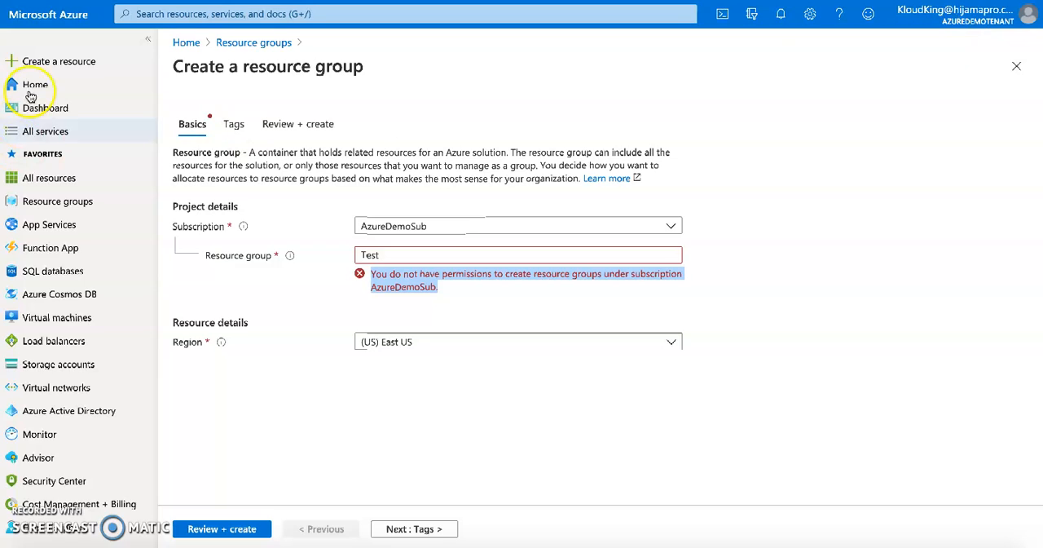
Abandon the unfinished Test resource group and return to the portal home page, discarding the edits.
left_click(30, 85)
left_click(585, 237)
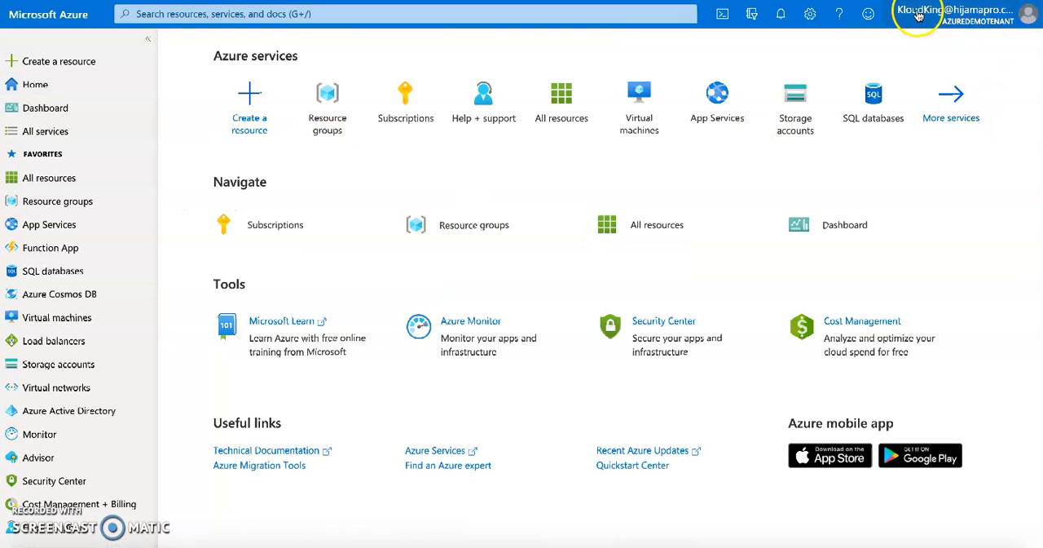
mouse_move(954, 24)
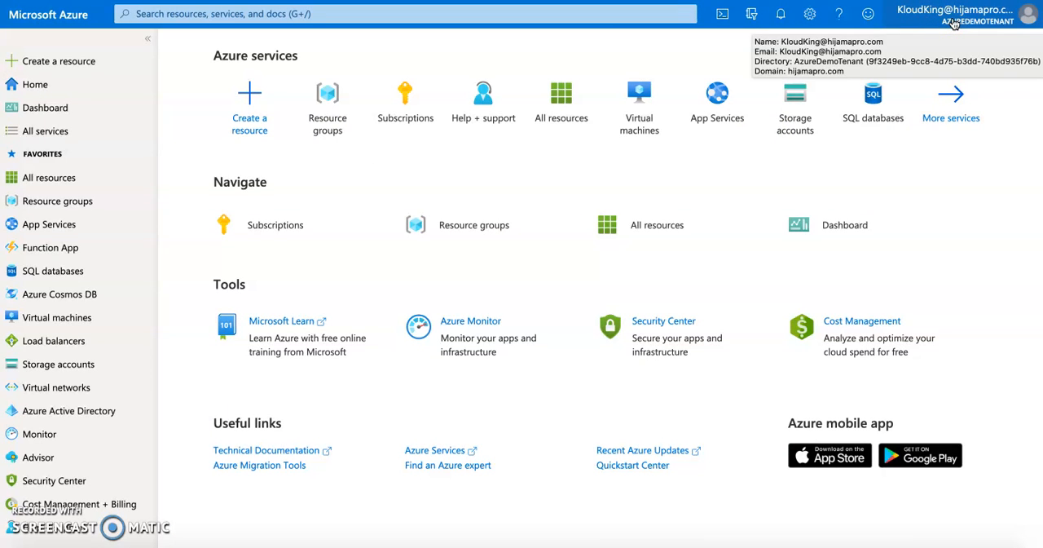
Search the portal for Help + support and open a new support request.
left_click(503, 14)
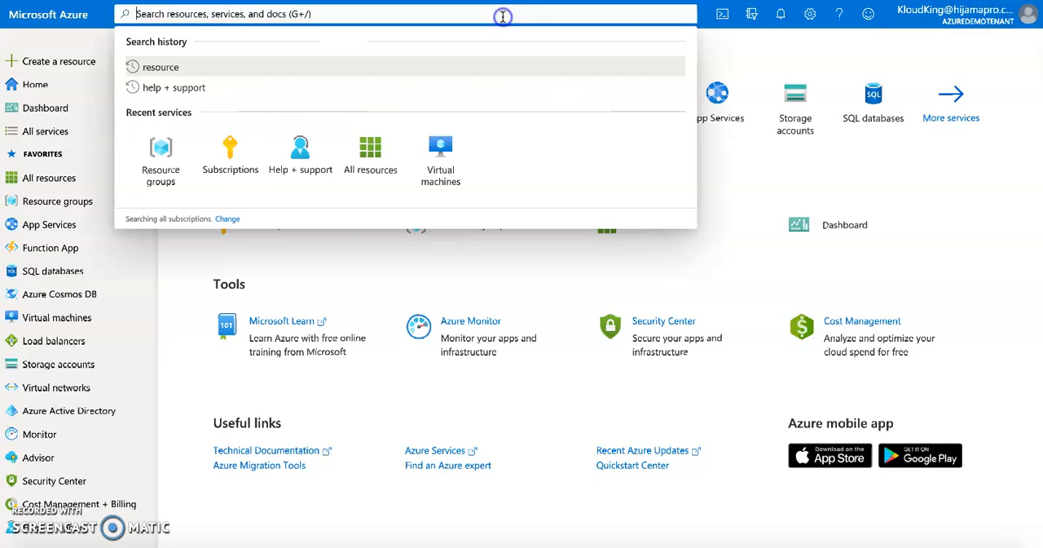
type("help s")
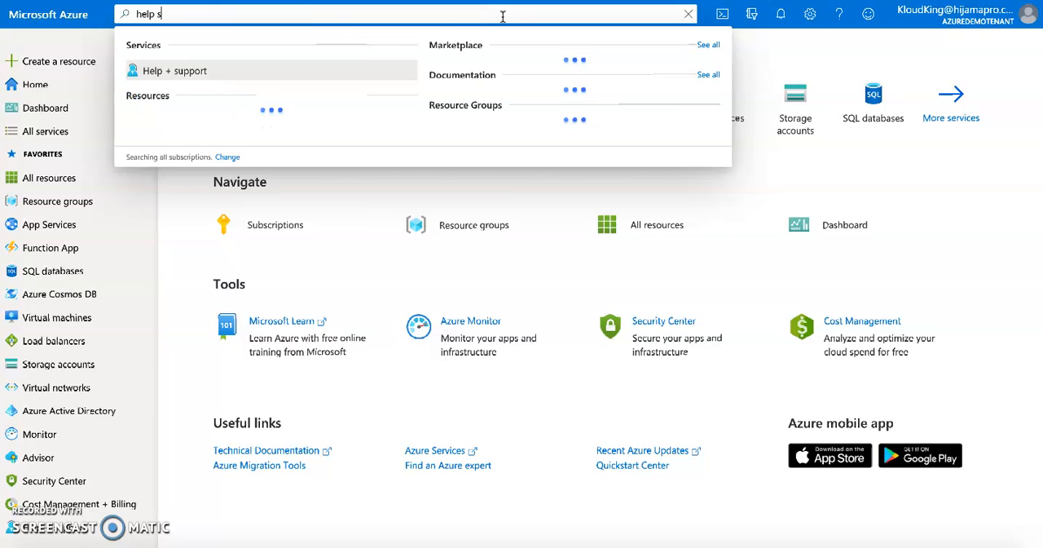
left_click(352, 57)
left_click(182, 71)
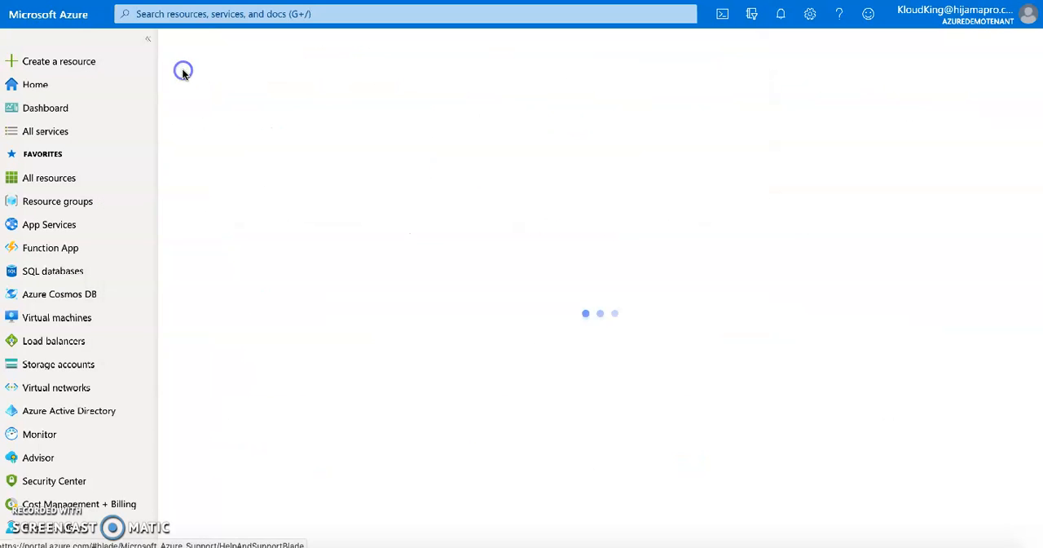
left_click(264, 106)
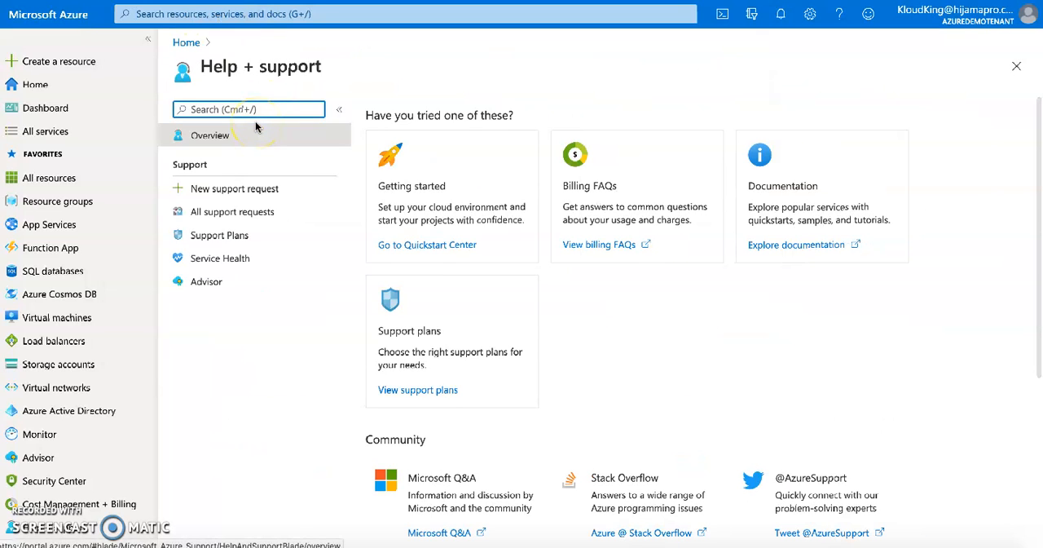
left_click(231, 192)
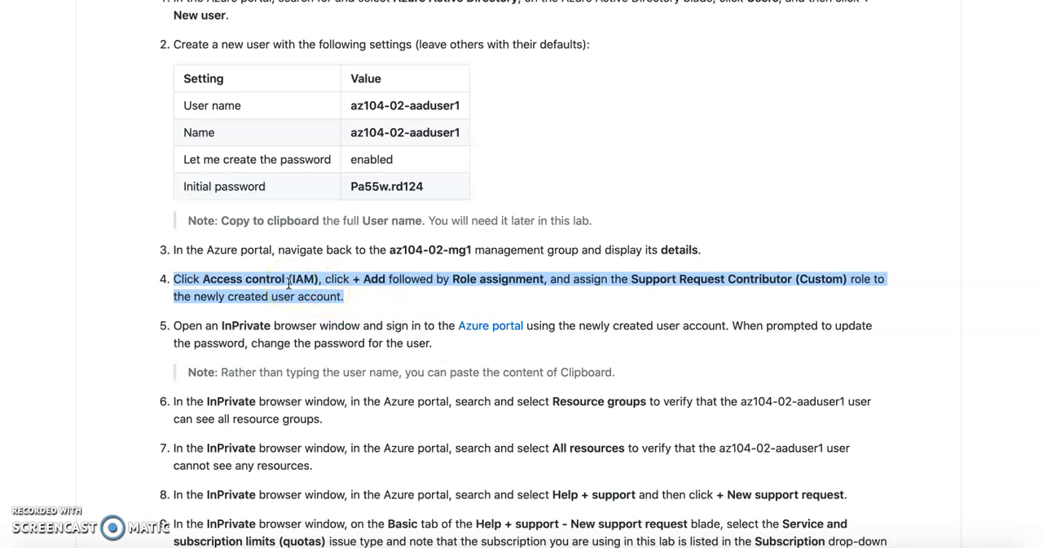
Read lab steps 4 to 8, from the Support Request Contributor (Custom) role assignment to opening a new support request.
double_click(493, 280)
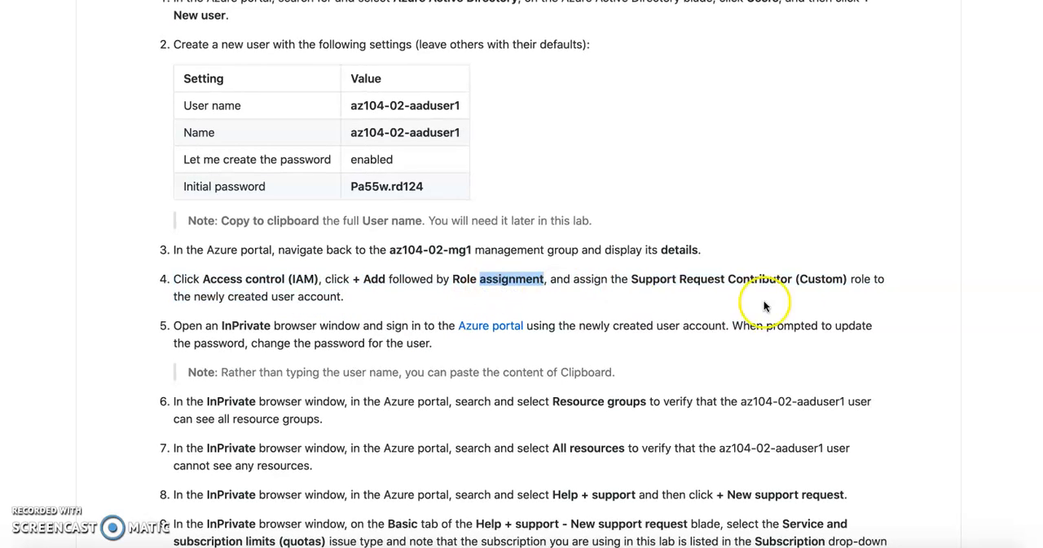
double_click(809, 278)
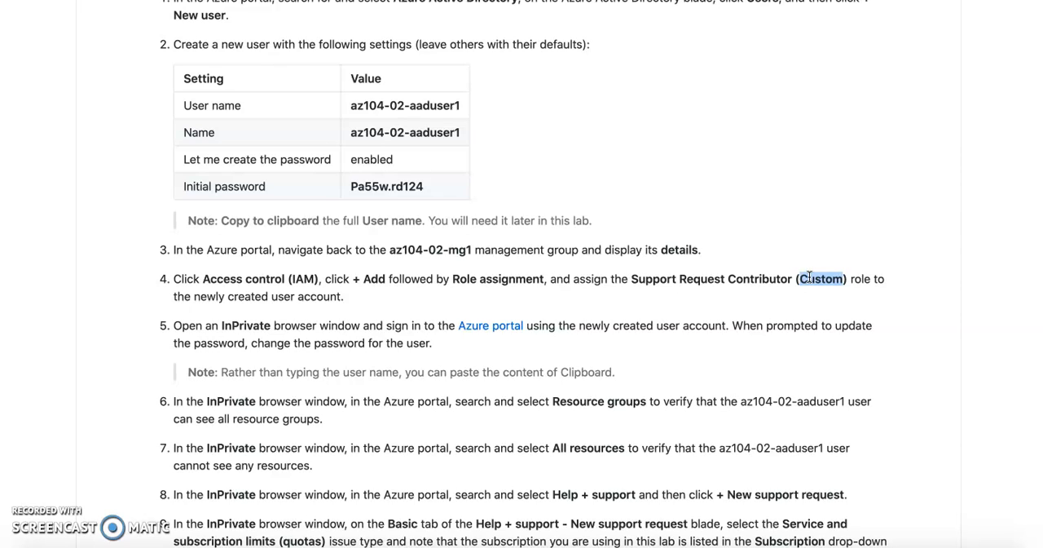
triple_click(271, 280)
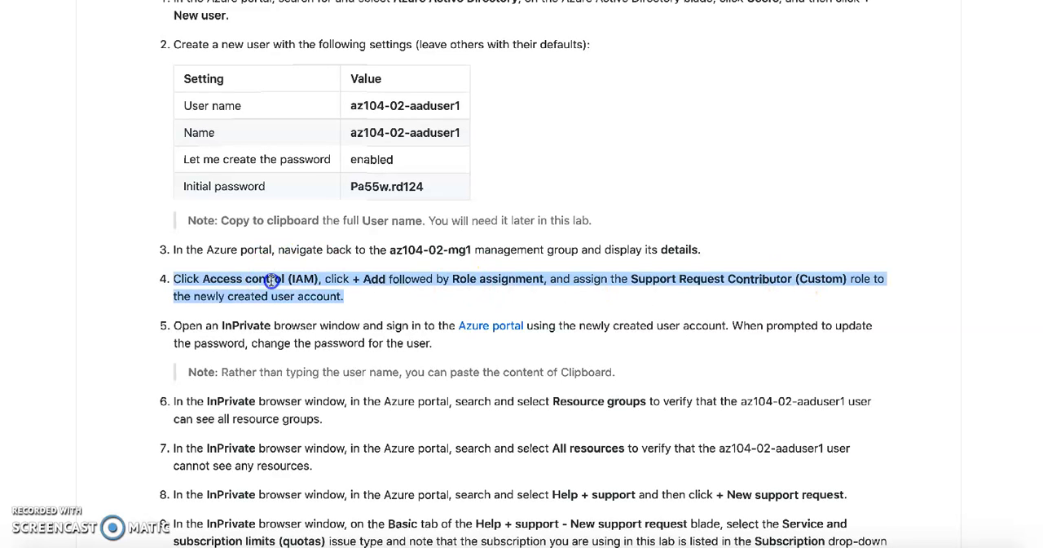
triple_click(236, 329)
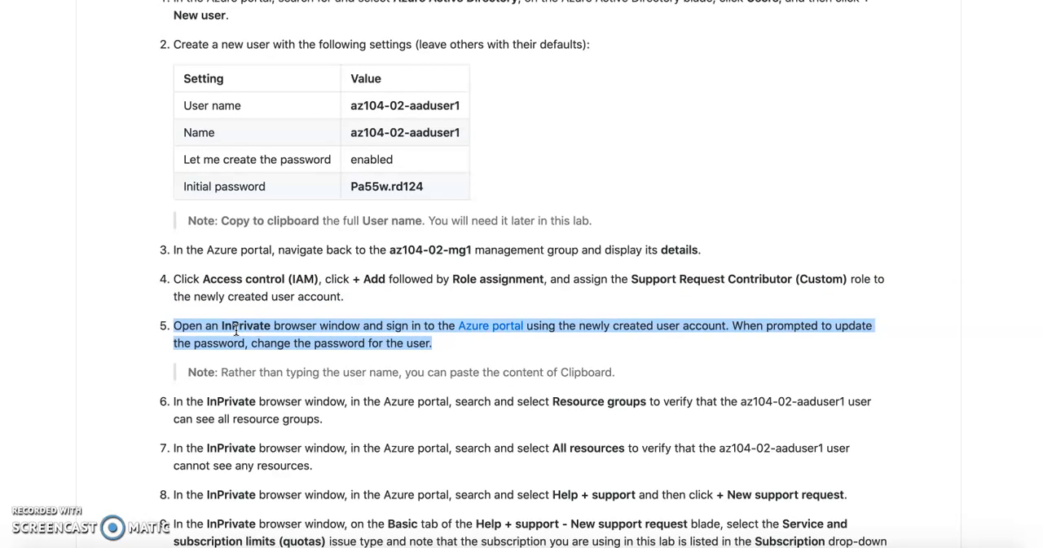
scroll(419, 440, "down", 3)
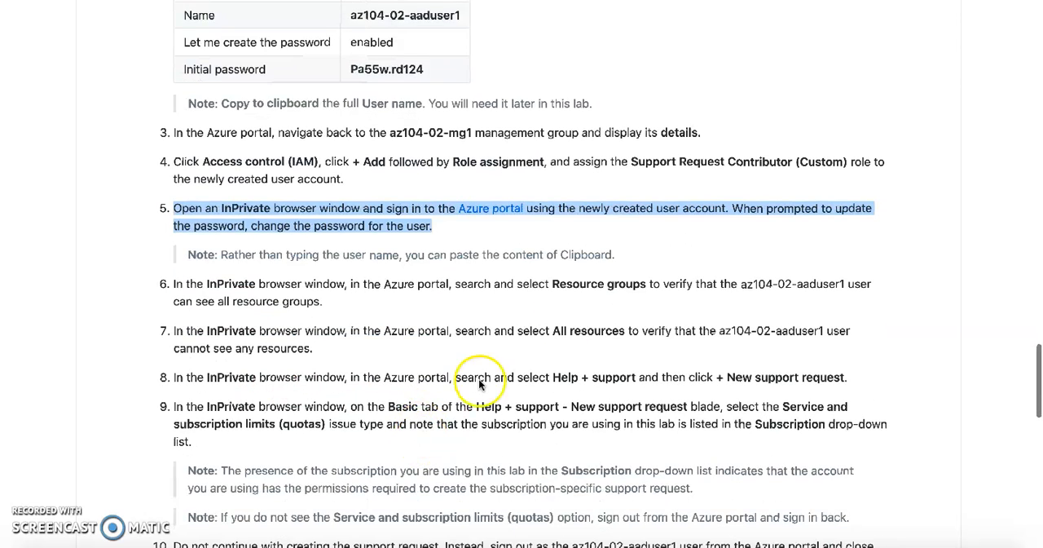
triple_click(585, 290)
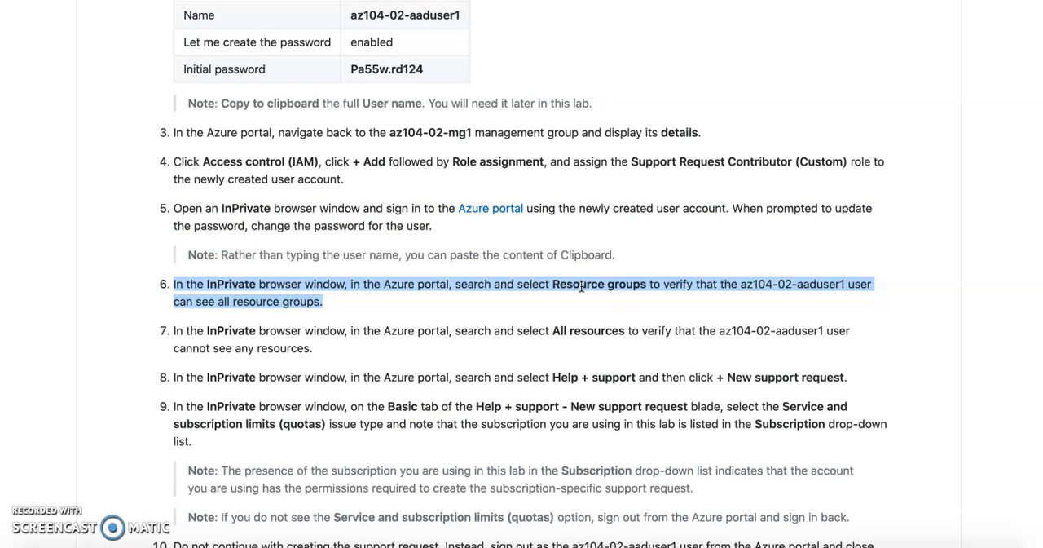
triple_click(563, 378)
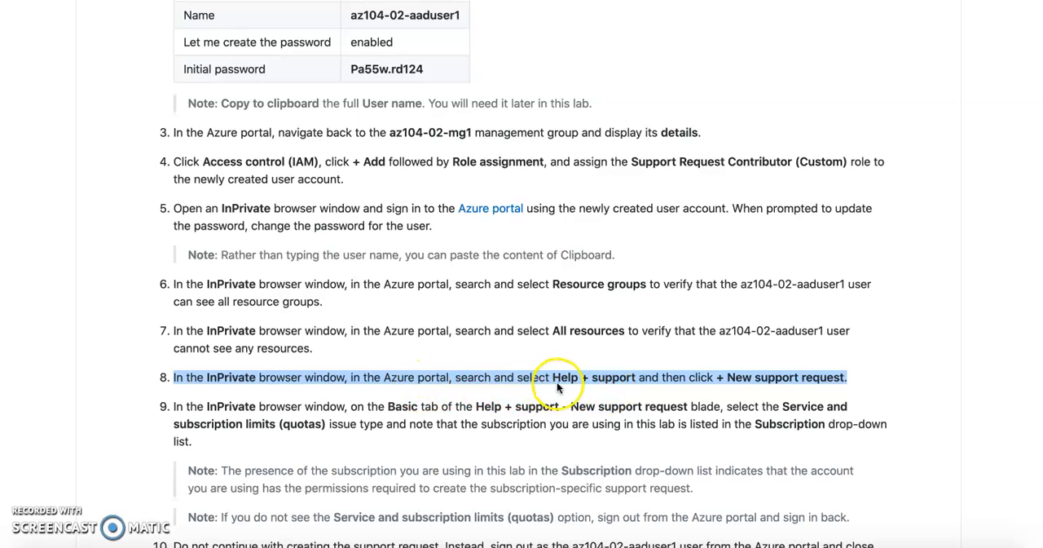
left_click(801, 379)
triple_click(801, 379)
Switch back to the Azure portal and set the new support request's issue type to Subscription management.
key("ctrl+Tab")
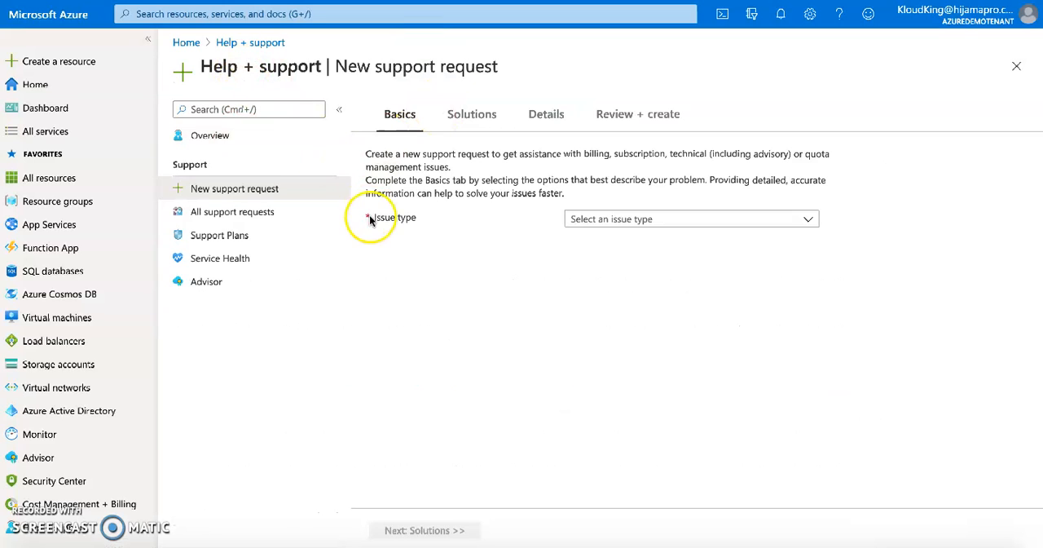
left_click(623, 221)
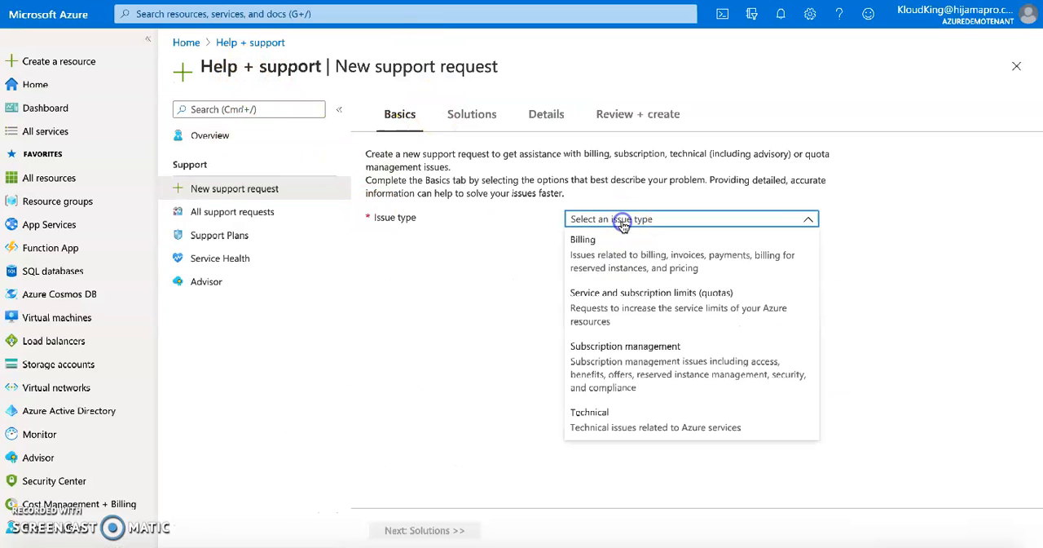
left_click(620, 367)
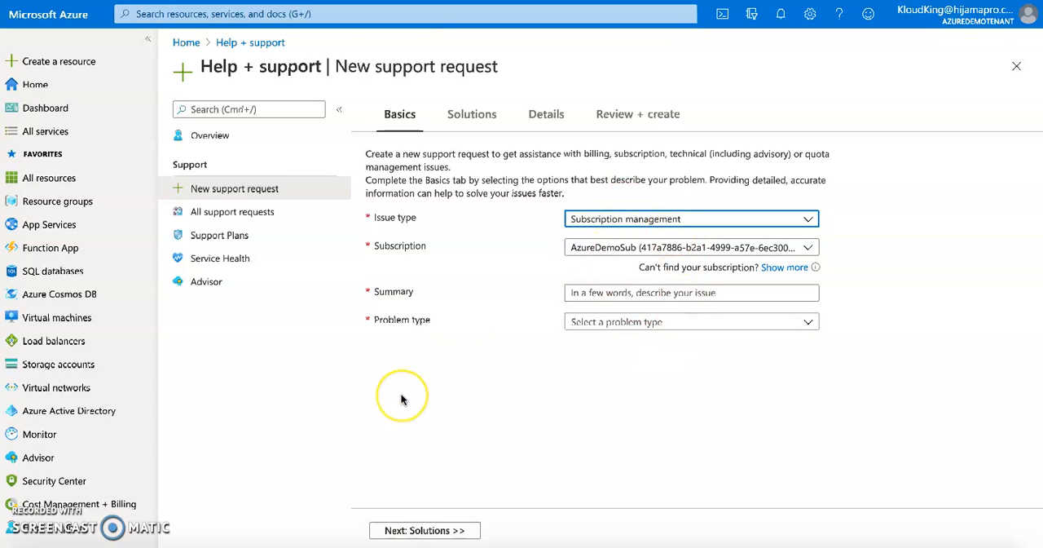
Switch to the lab instructions and read steps 9 and 10 on the quotas issue type, the Subscription list and signing out.
key("super+Tab")
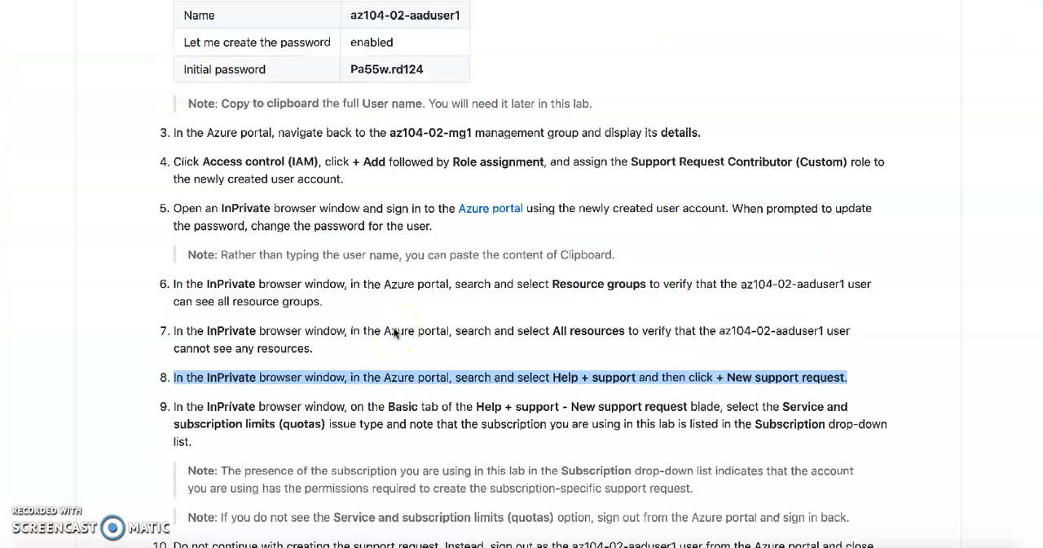
scroll(451, 390, "down", 2)
scroll(451, 396, "down", 1)
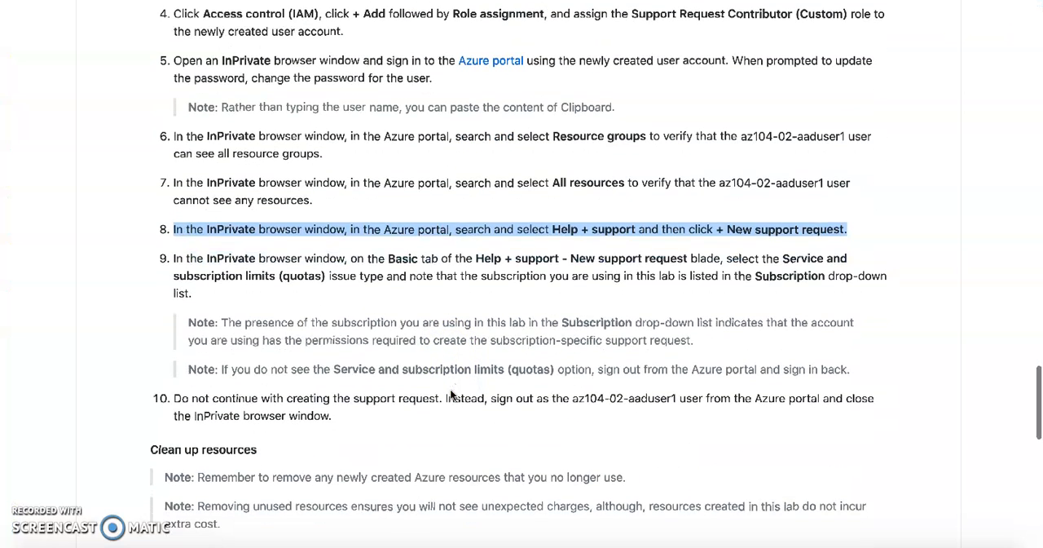
triple_click(383, 263)
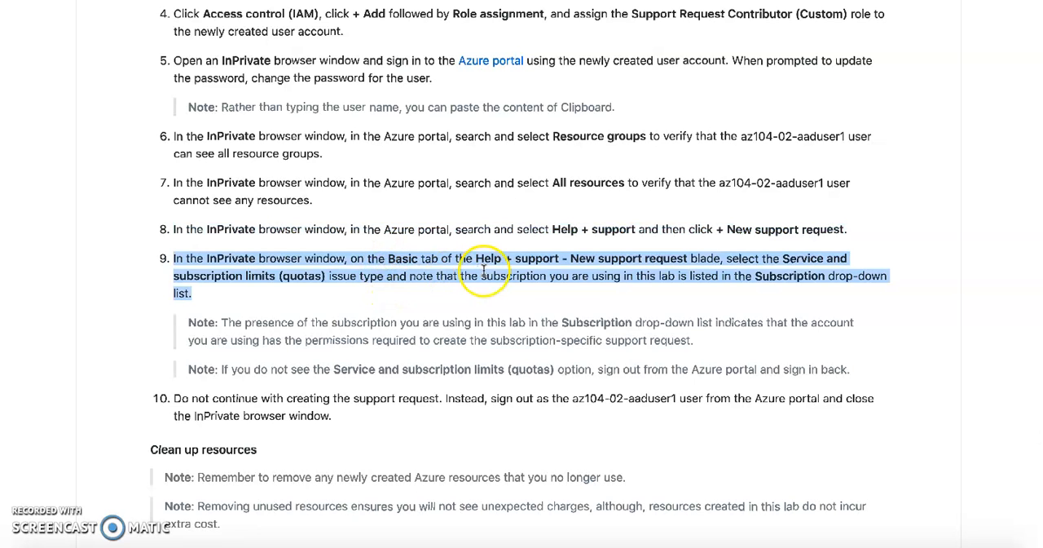
double_click(263, 277)
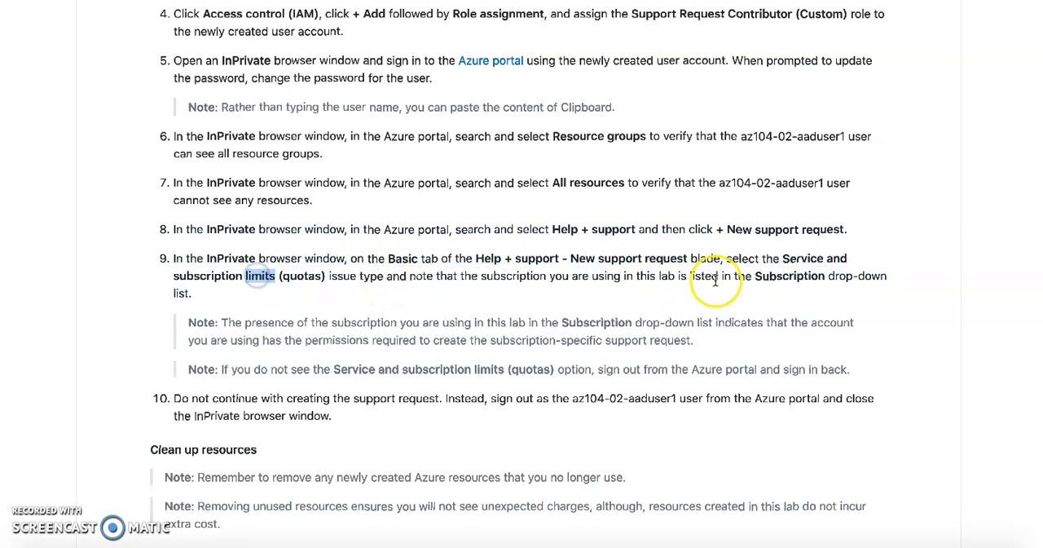
double_click(302, 275)
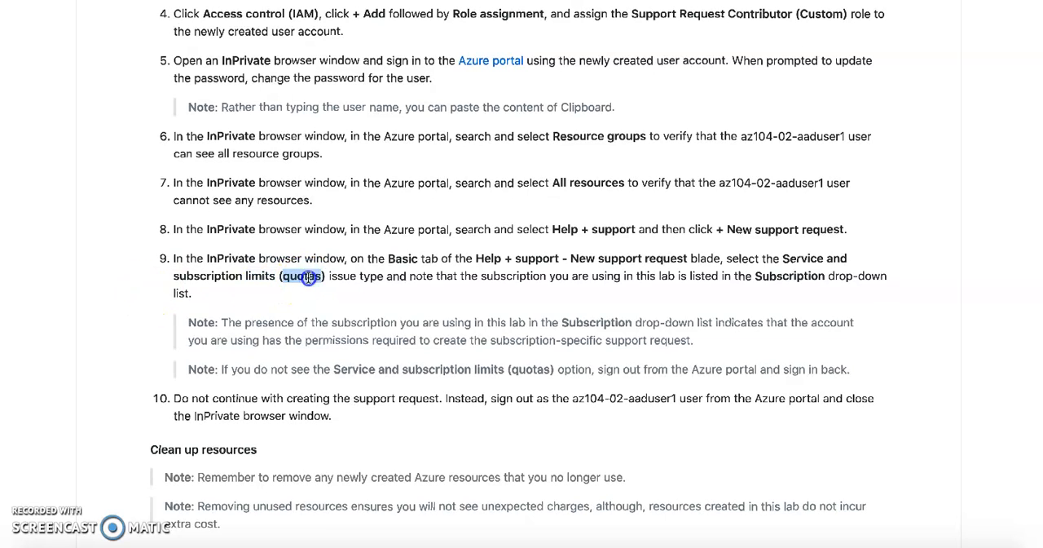
double_click(778, 276)
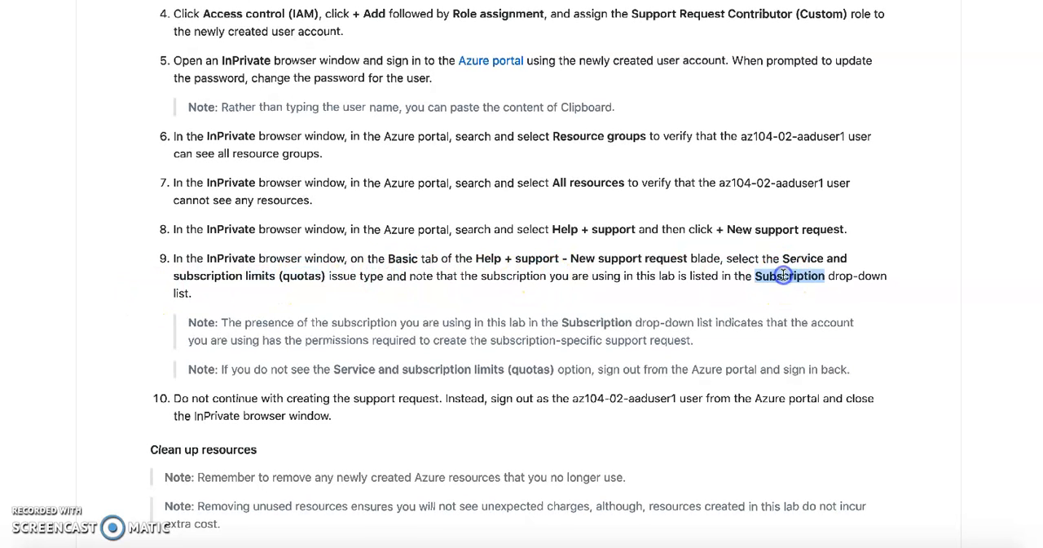
double_click(666, 277)
right_click(782, 277)
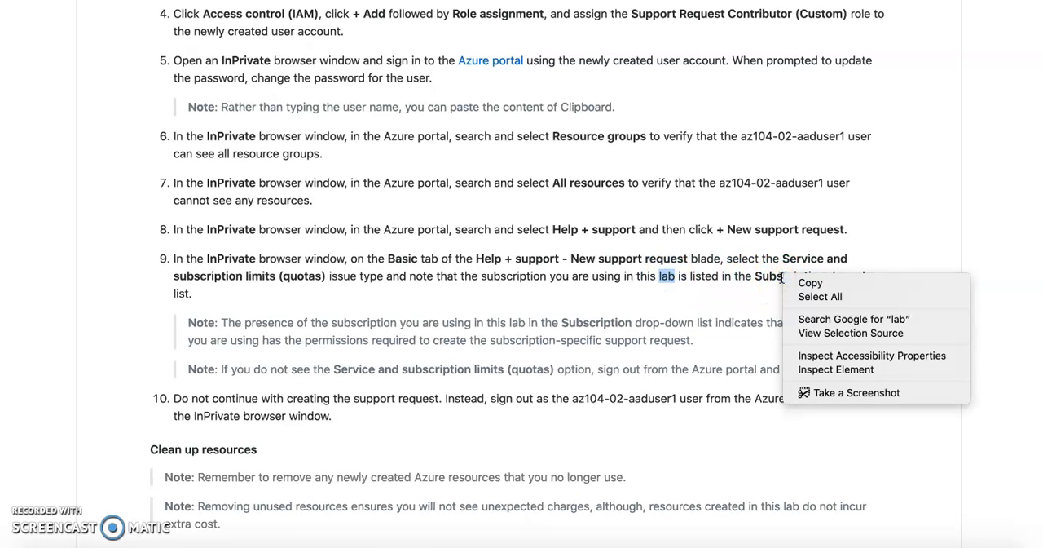
left_click(770, 277)
left_click(714, 281)
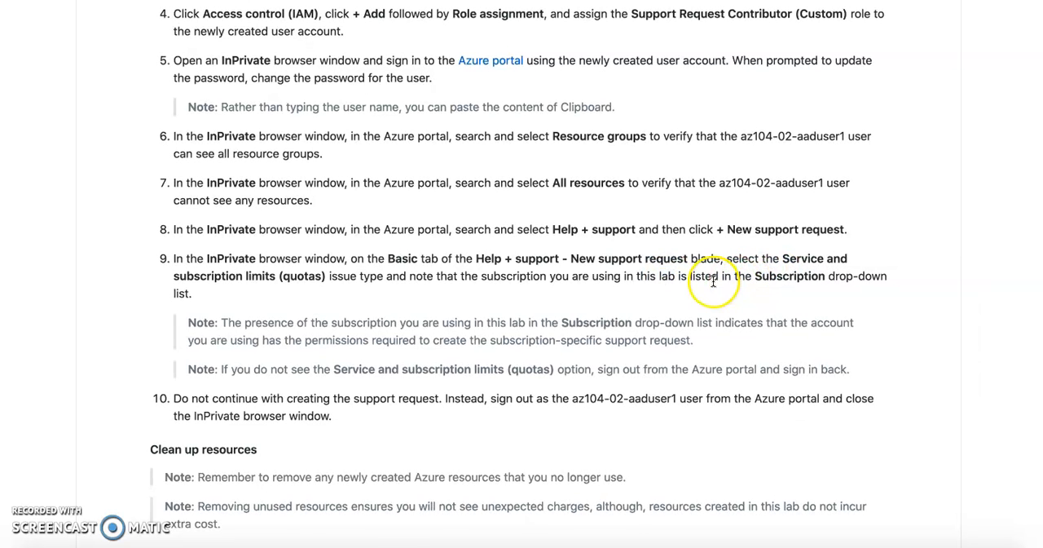
scroll(714, 281, "down", 1)
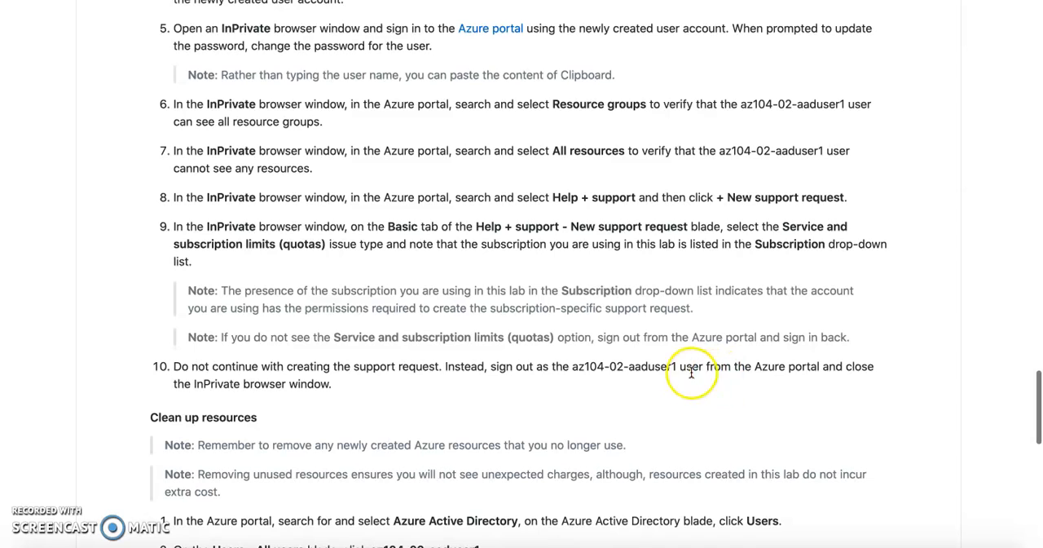
triple_click(653, 366)
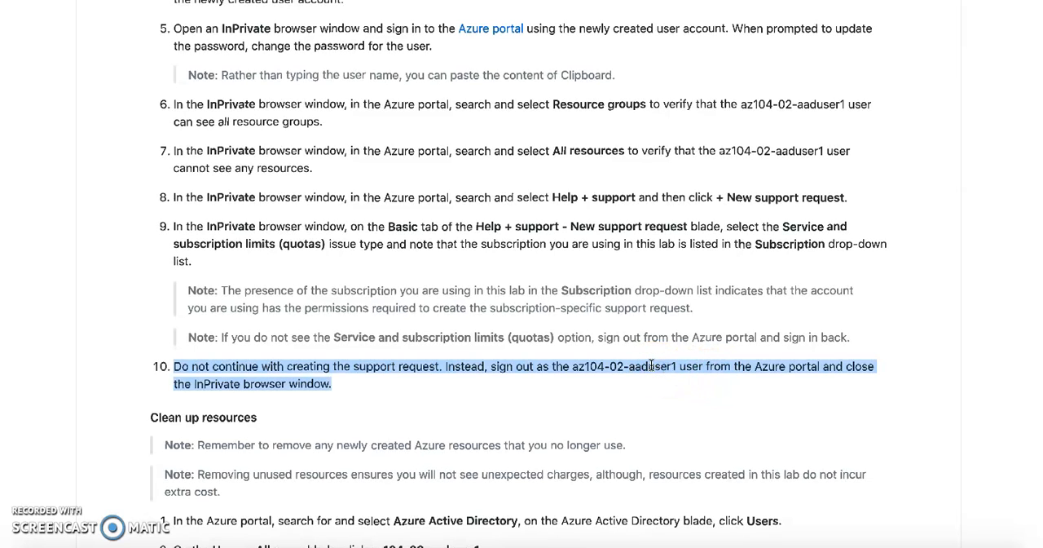
Back in the Azure portal, enter "test" as the support request summary and choose the problem type "Unable to access my subscription".
key("ctrl+Tab")
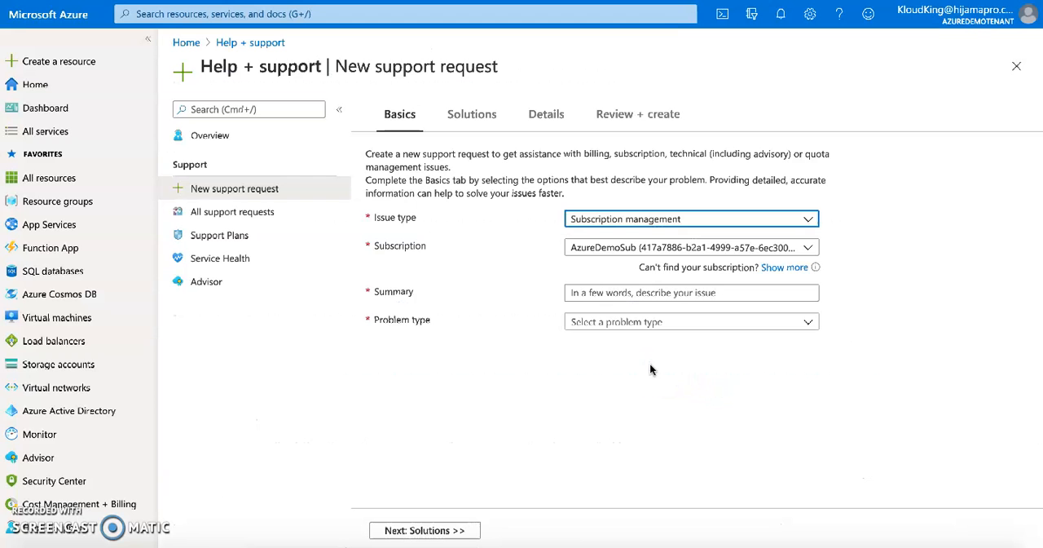
left_click(597, 295)
type("test")
left_click(605, 321)
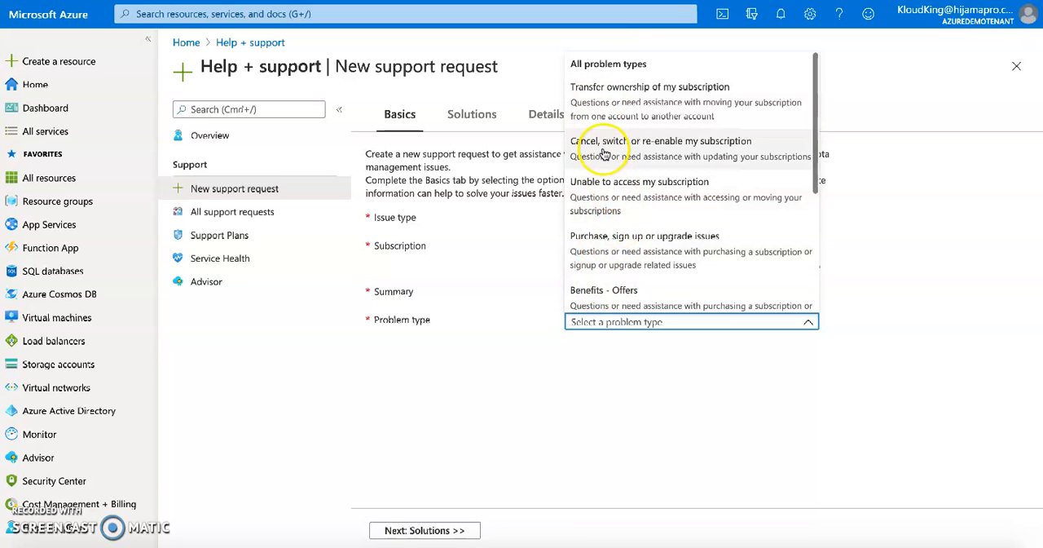
left_click(607, 194)
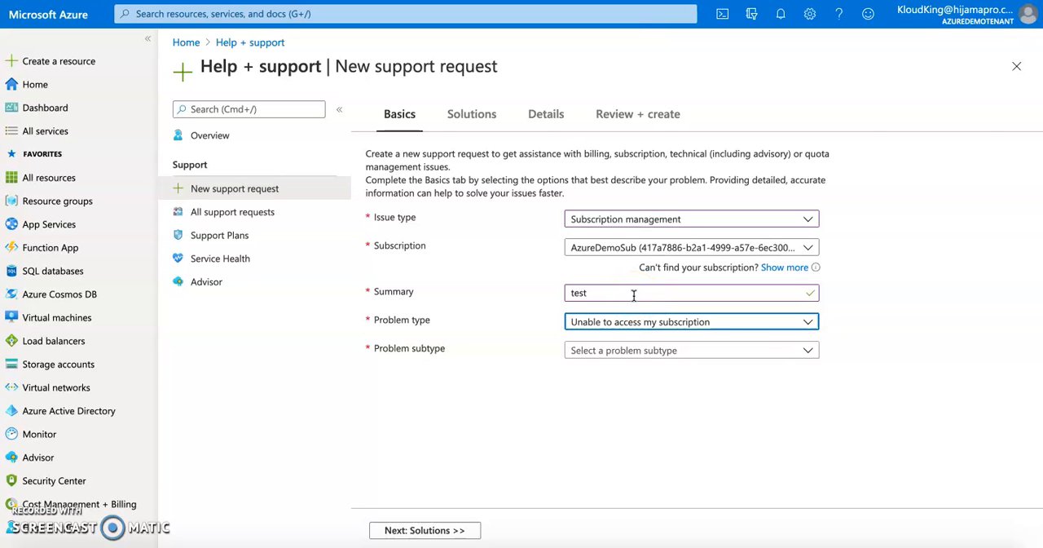
Reread lab step 7 on verifying All resources, and return to the Azure portal's home page, discarding the support request draft.
key("super+Tab")
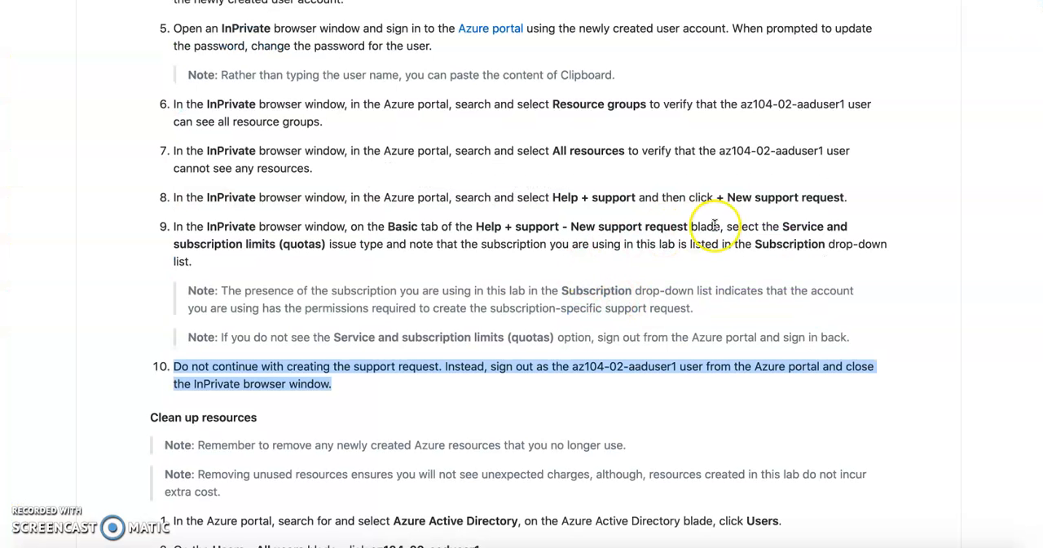
triple_click(582, 151)
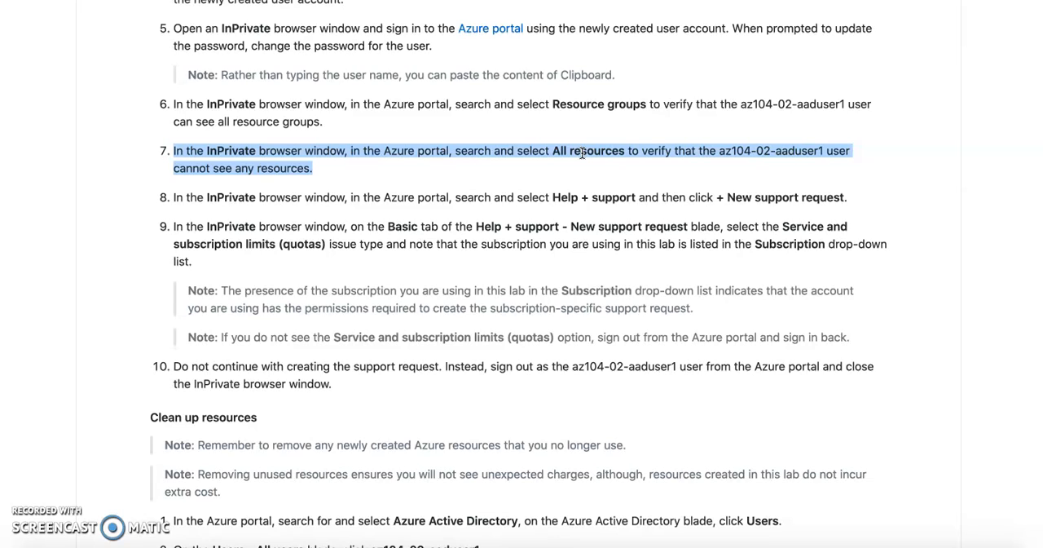
key("alt+Tab")
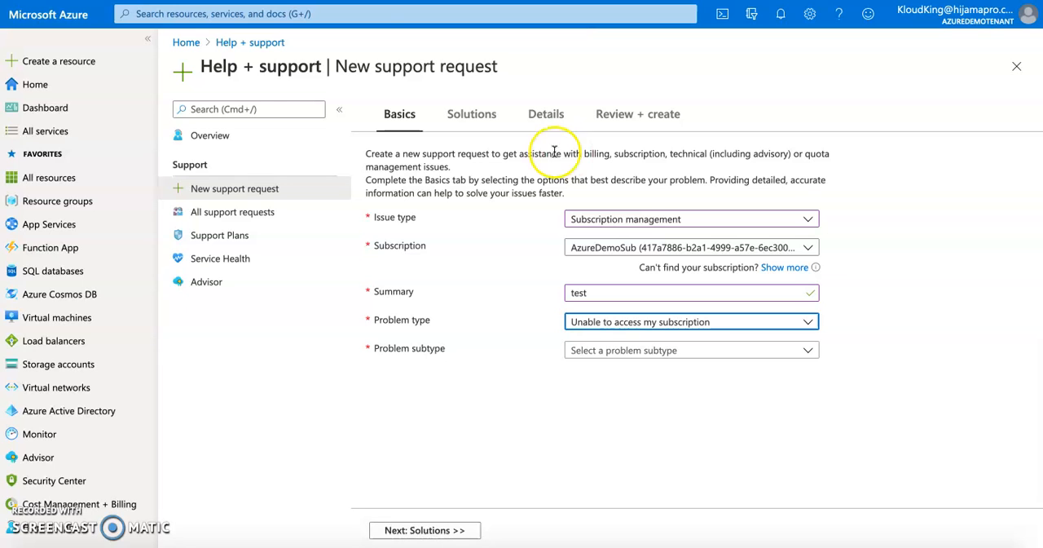
left_click(186, 43)
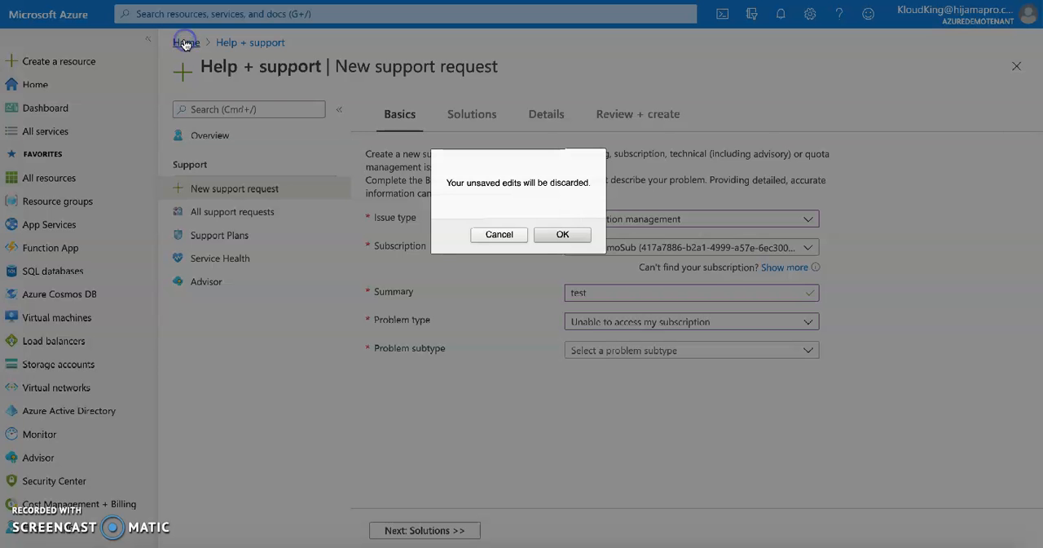
left_click(562, 234)
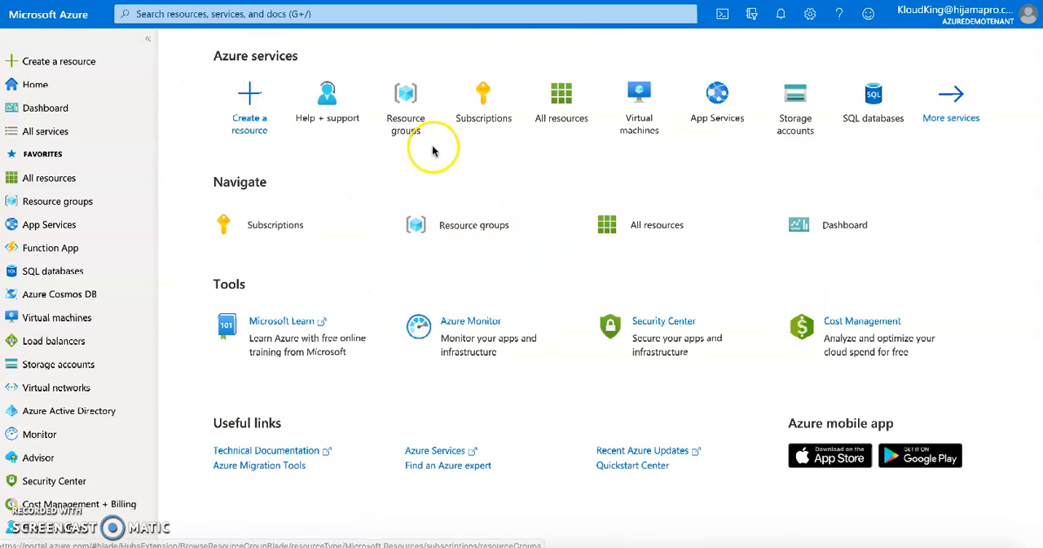
Try to create a resource group named "test" in the AzureDemoSub subscription and East US region, and check its basic details for errors.
left_click(401, 111)
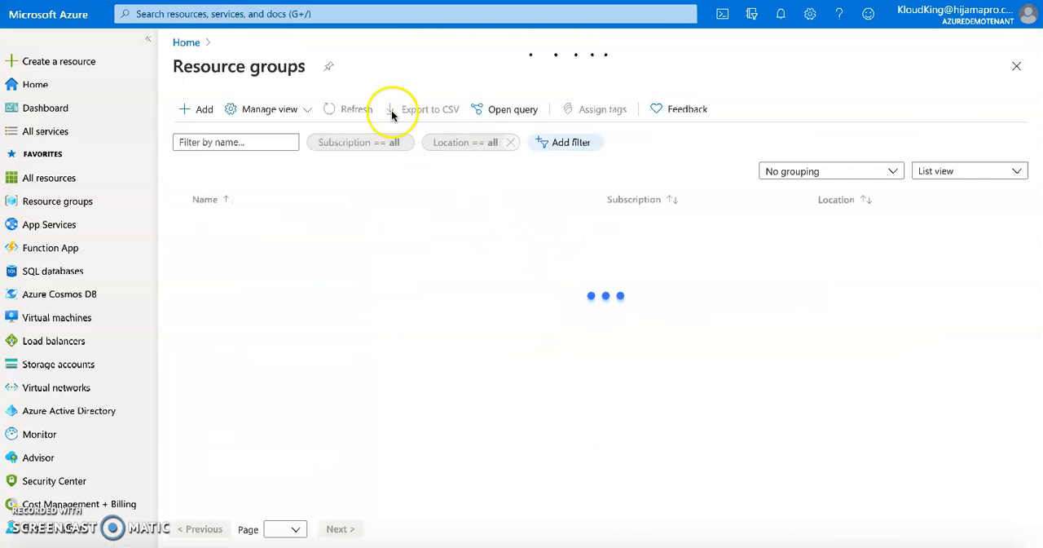
left_click(197, 113)
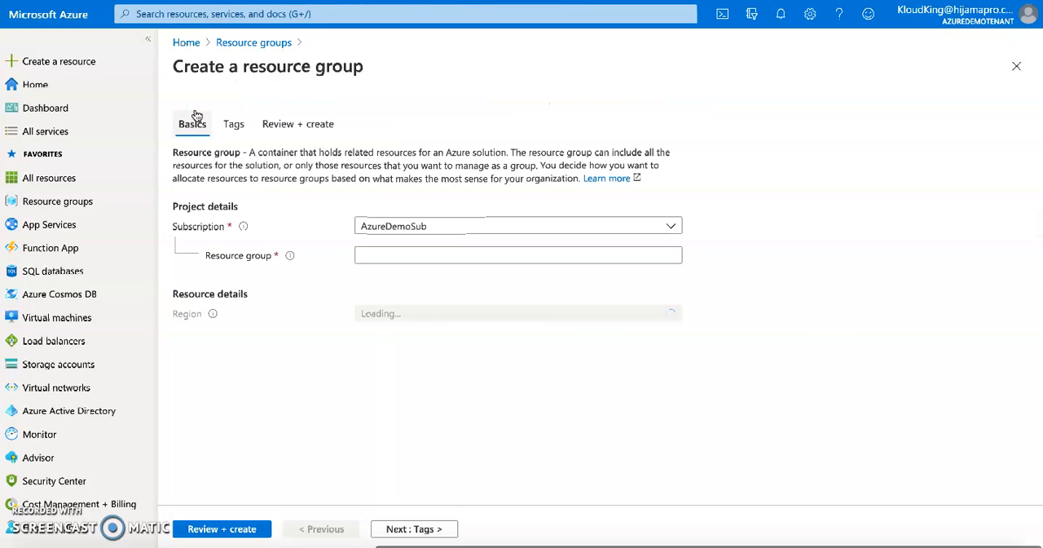
left_click(391, 258)
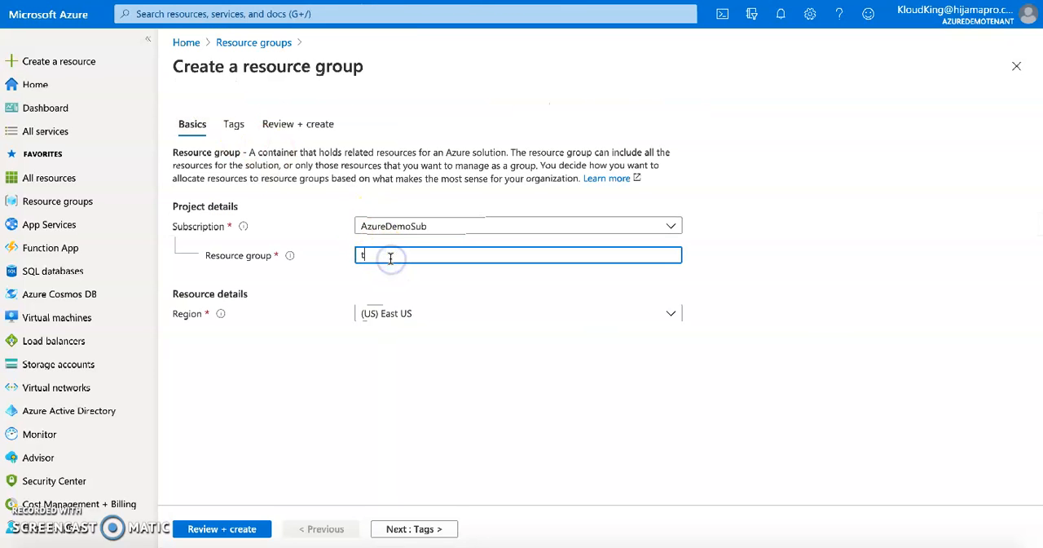
left_click(245, 529)
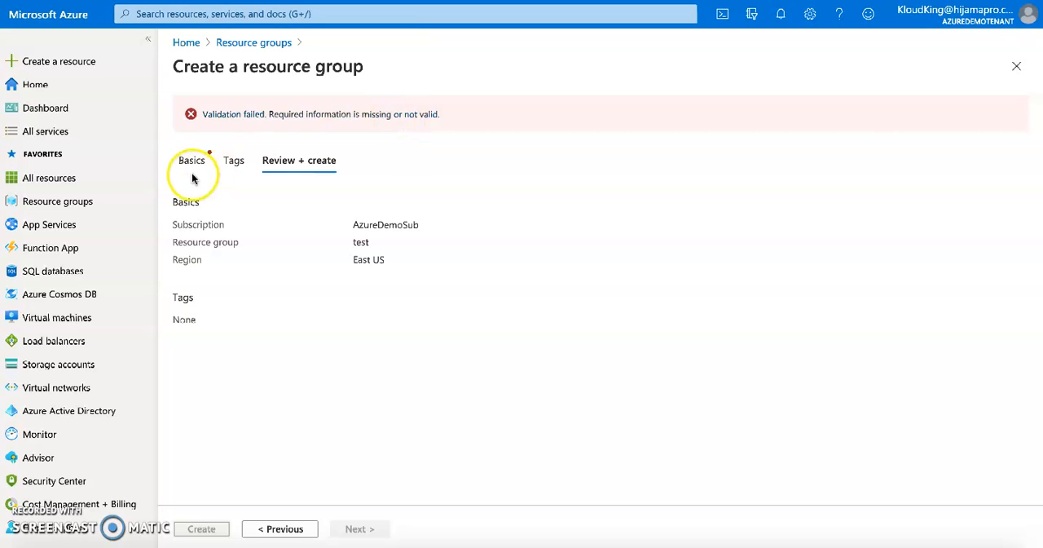
left_click(192, 173)
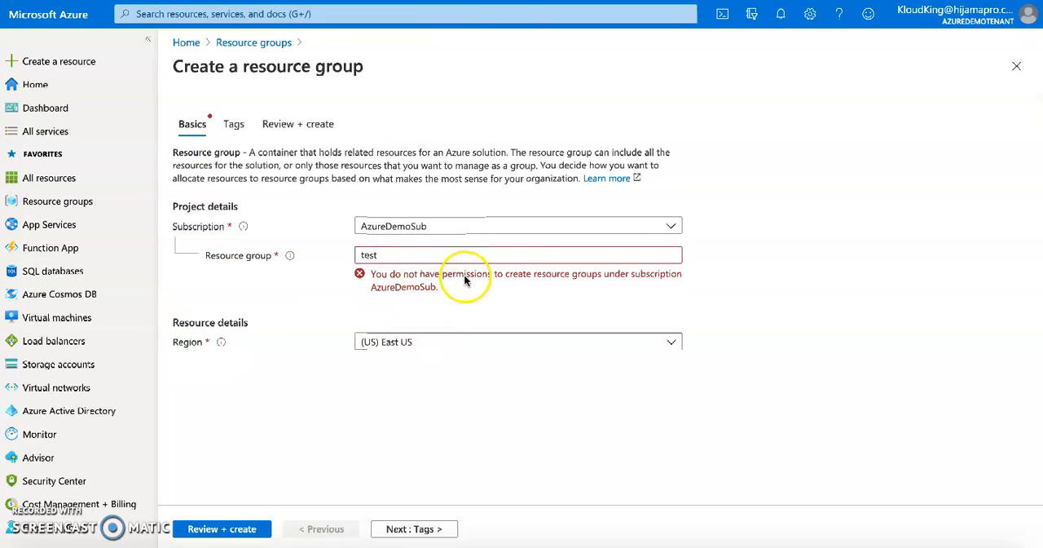
left_click(411, 291)
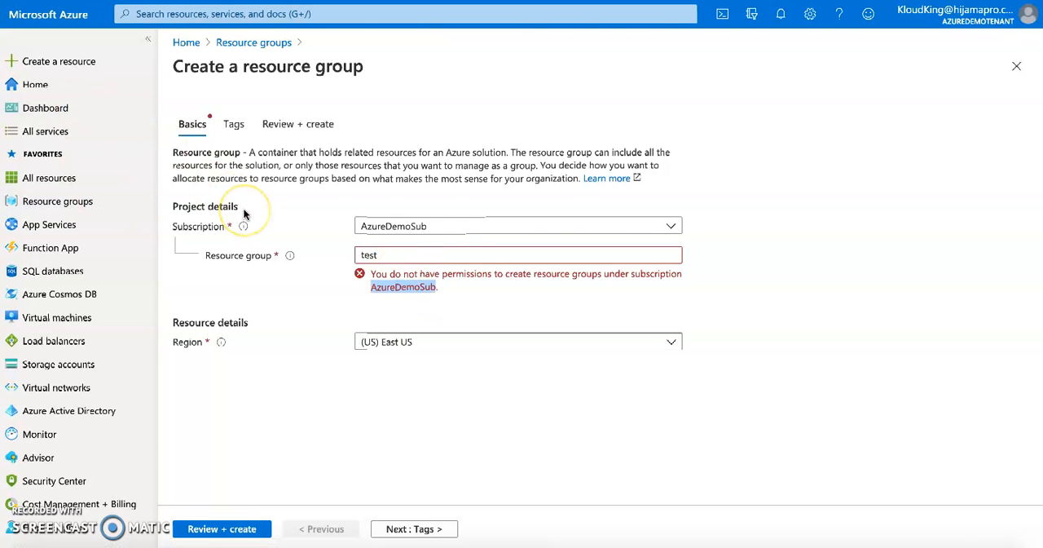
Switch to the administrator's Azure portal window and select the Support Request Contributor assignment in the Tenant Root Group's access control.
key("super+Tab")
key("super+Tab")
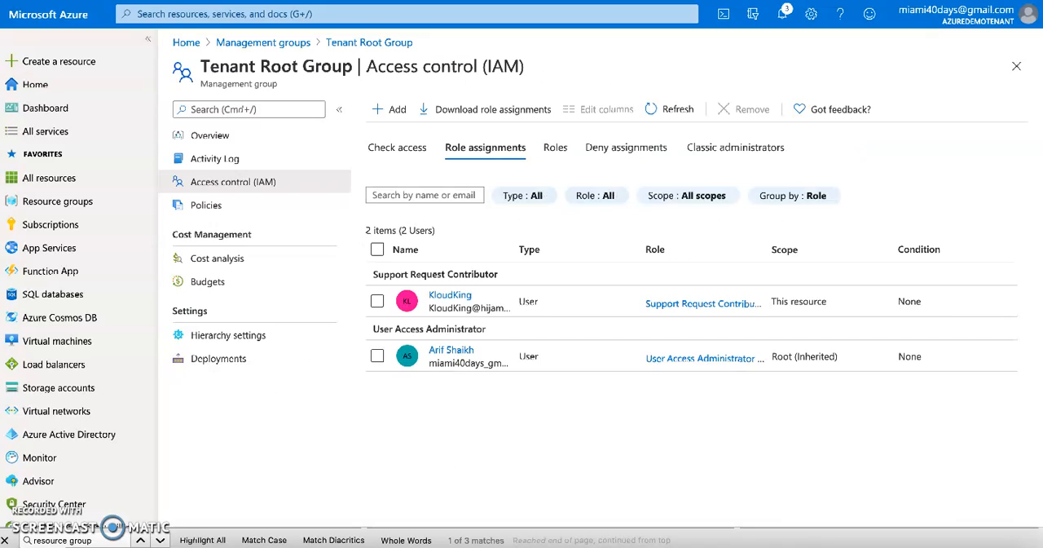
left_click(377, 302)
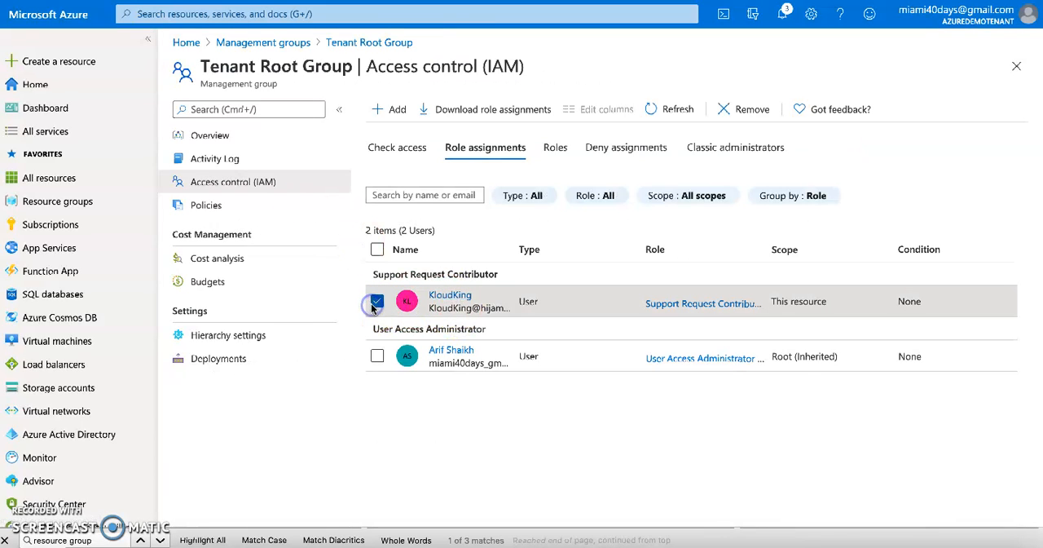
Open the profile of the user assigned Support Request Contributor and look through the identity and job details.
left_click(455, 300)
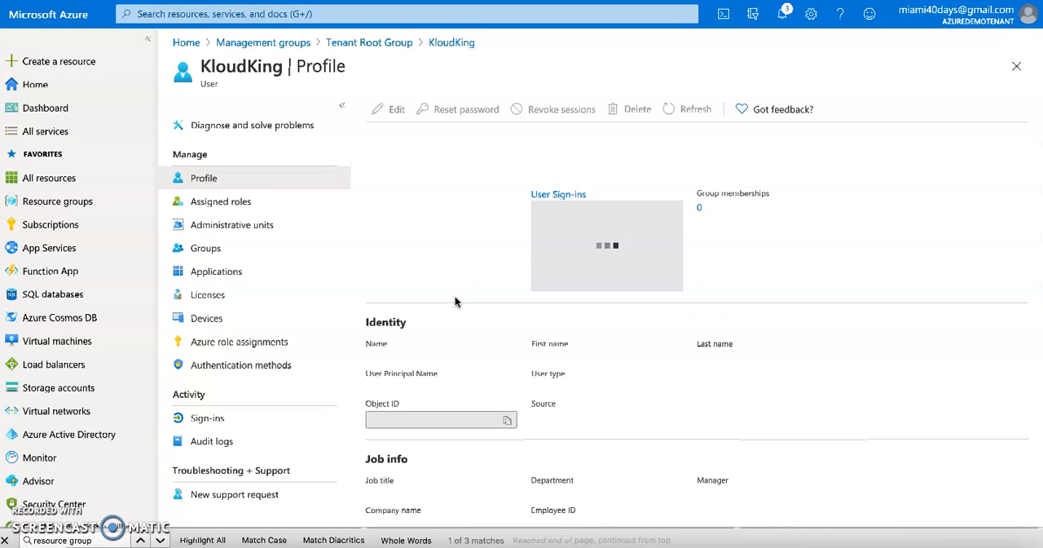
scroll(421, 314, "down", 2)
scroll(418, 311, "down", 2)
scroll(417, 310, "up", 4)
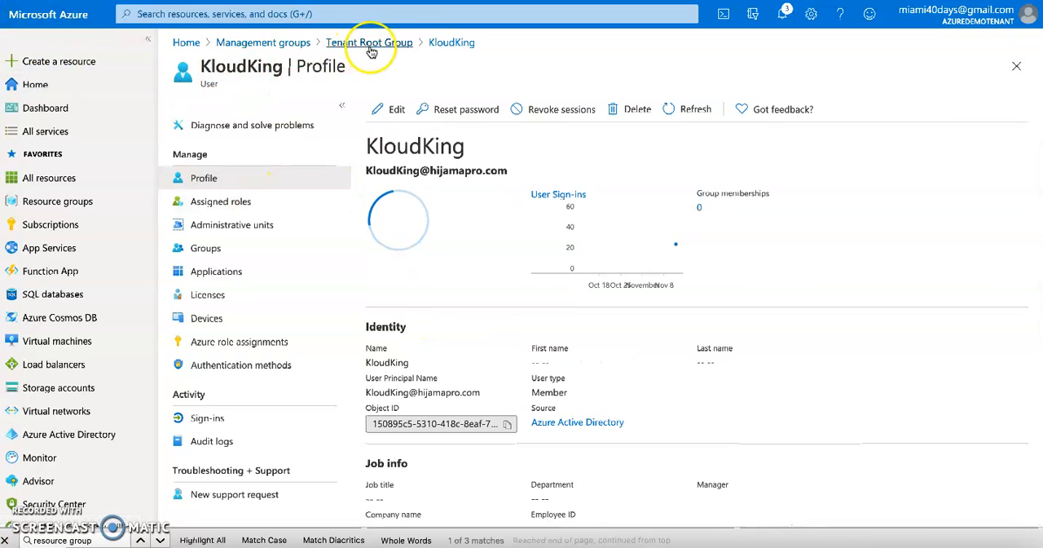
Return to the Tenant Root Group's role assignments and widen the Role column to show the full role names.
left_click(443, 43)
left_click(381, 45)
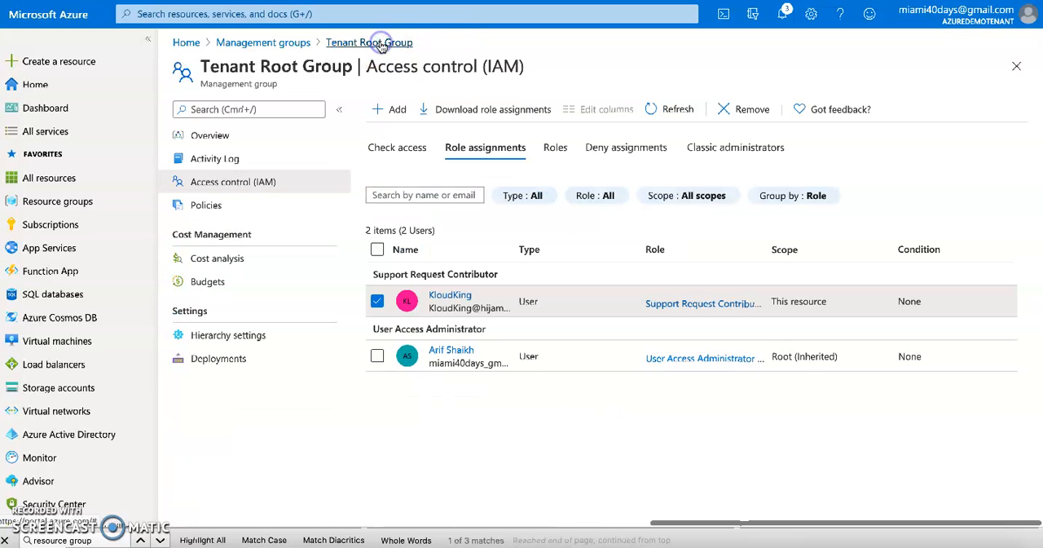
left_click_drag(767, 251, 765, 250)
left_click_drag(862, 263, 862, 262)
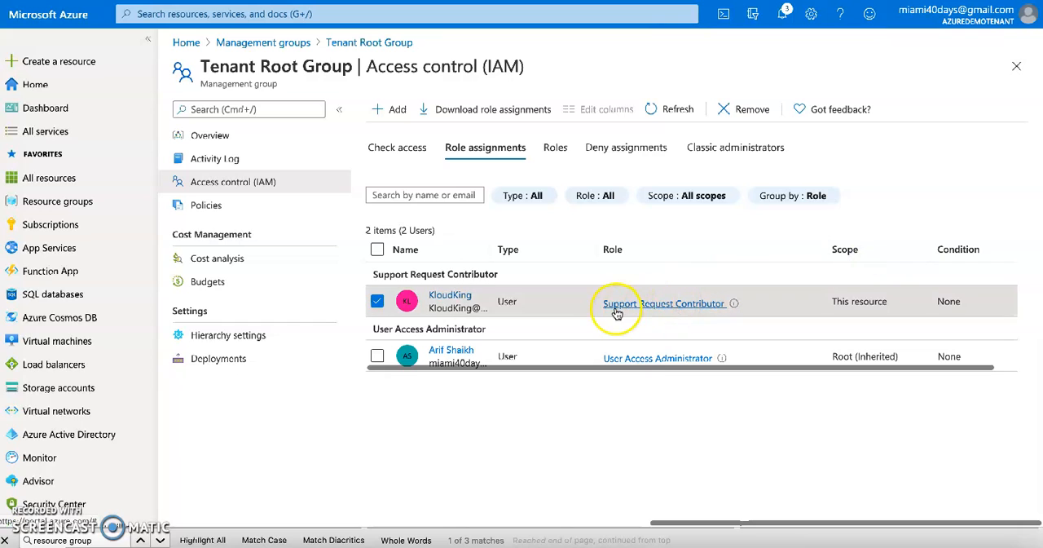